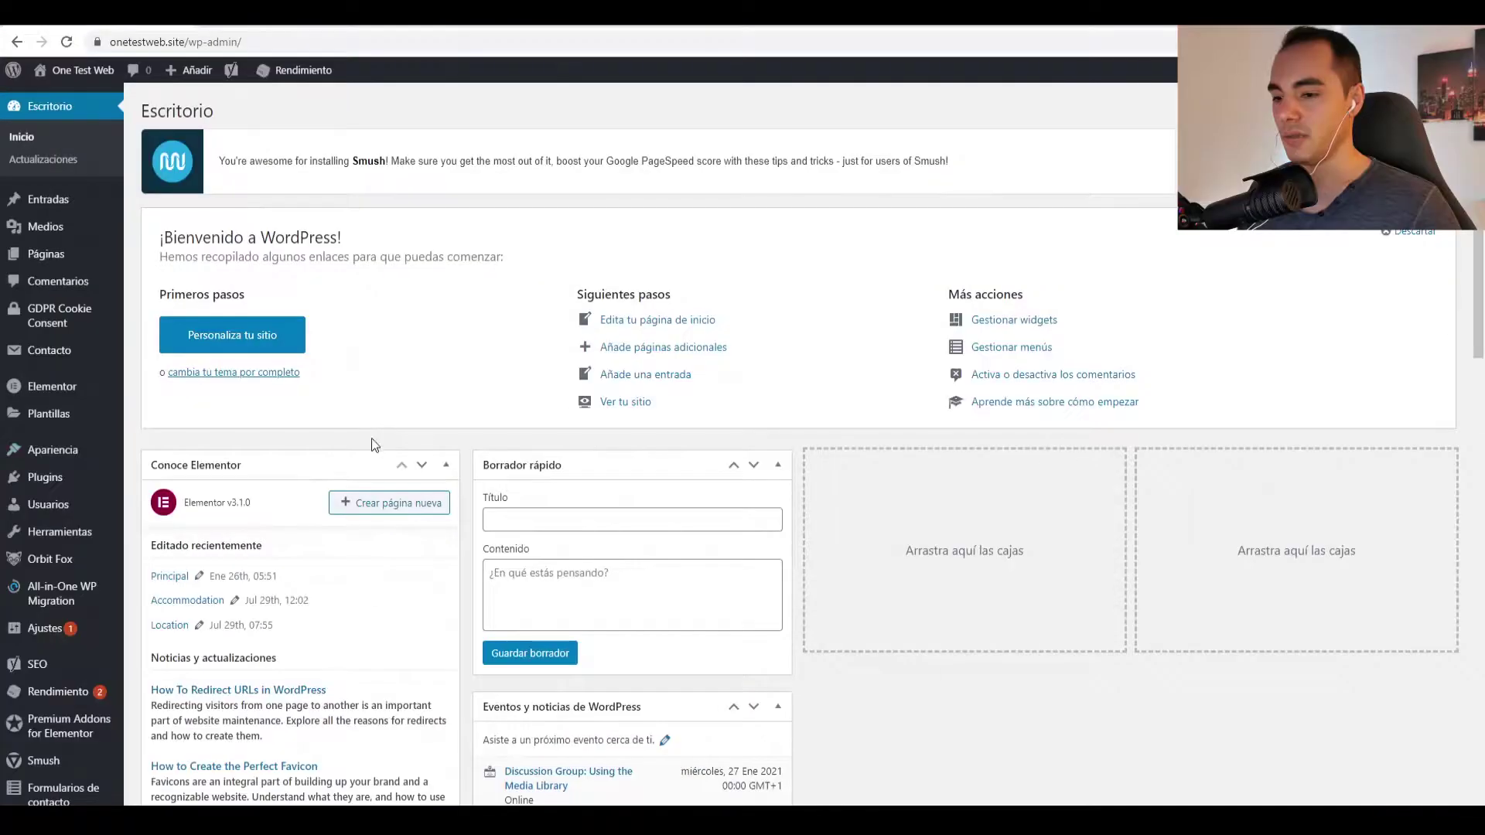
- Open the details of the active Neve theme and go to its Neve Opciones page
mouse_move(62, 450)
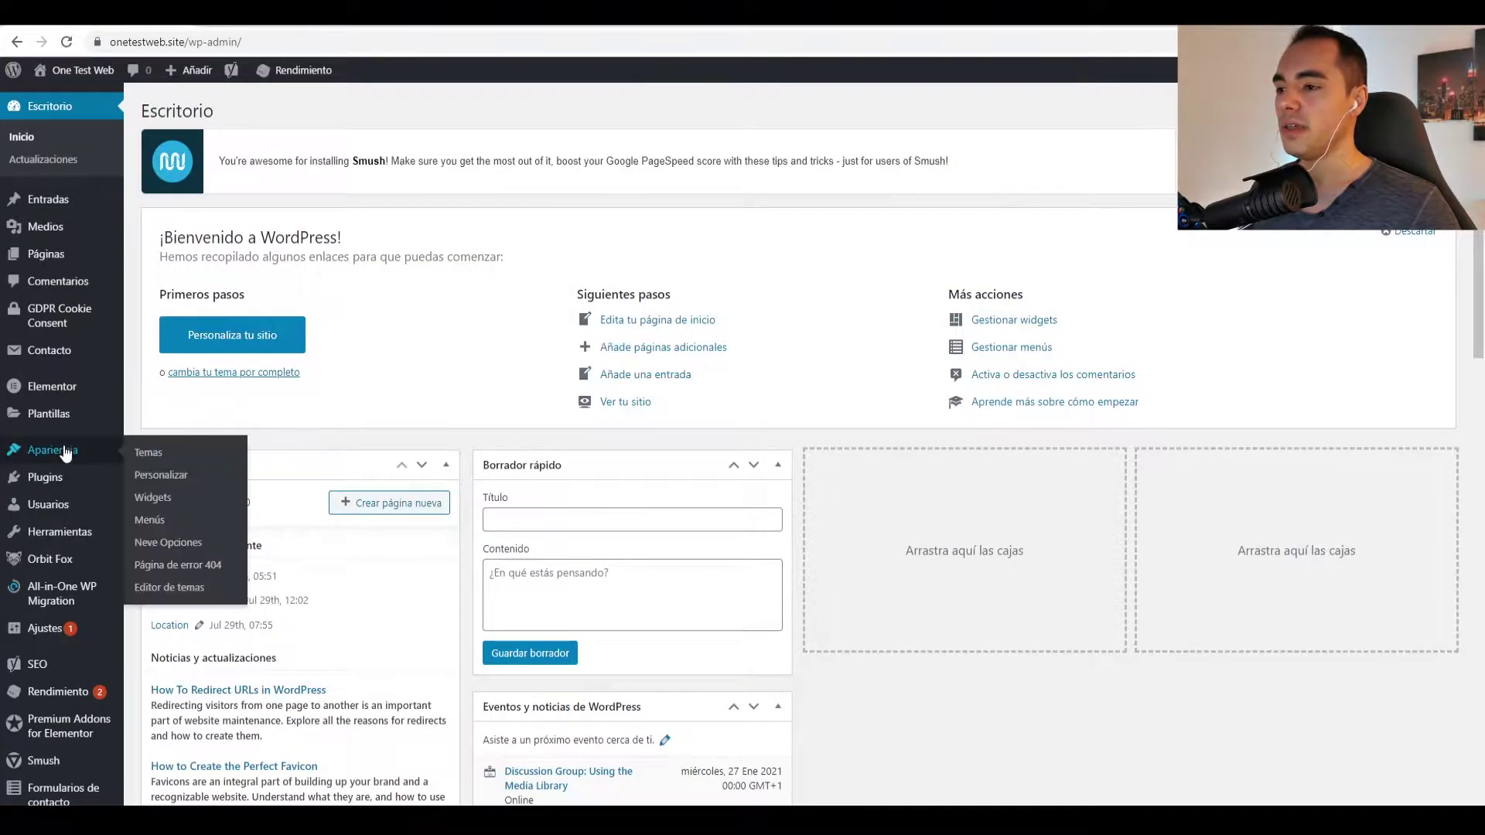
click(146, 459)
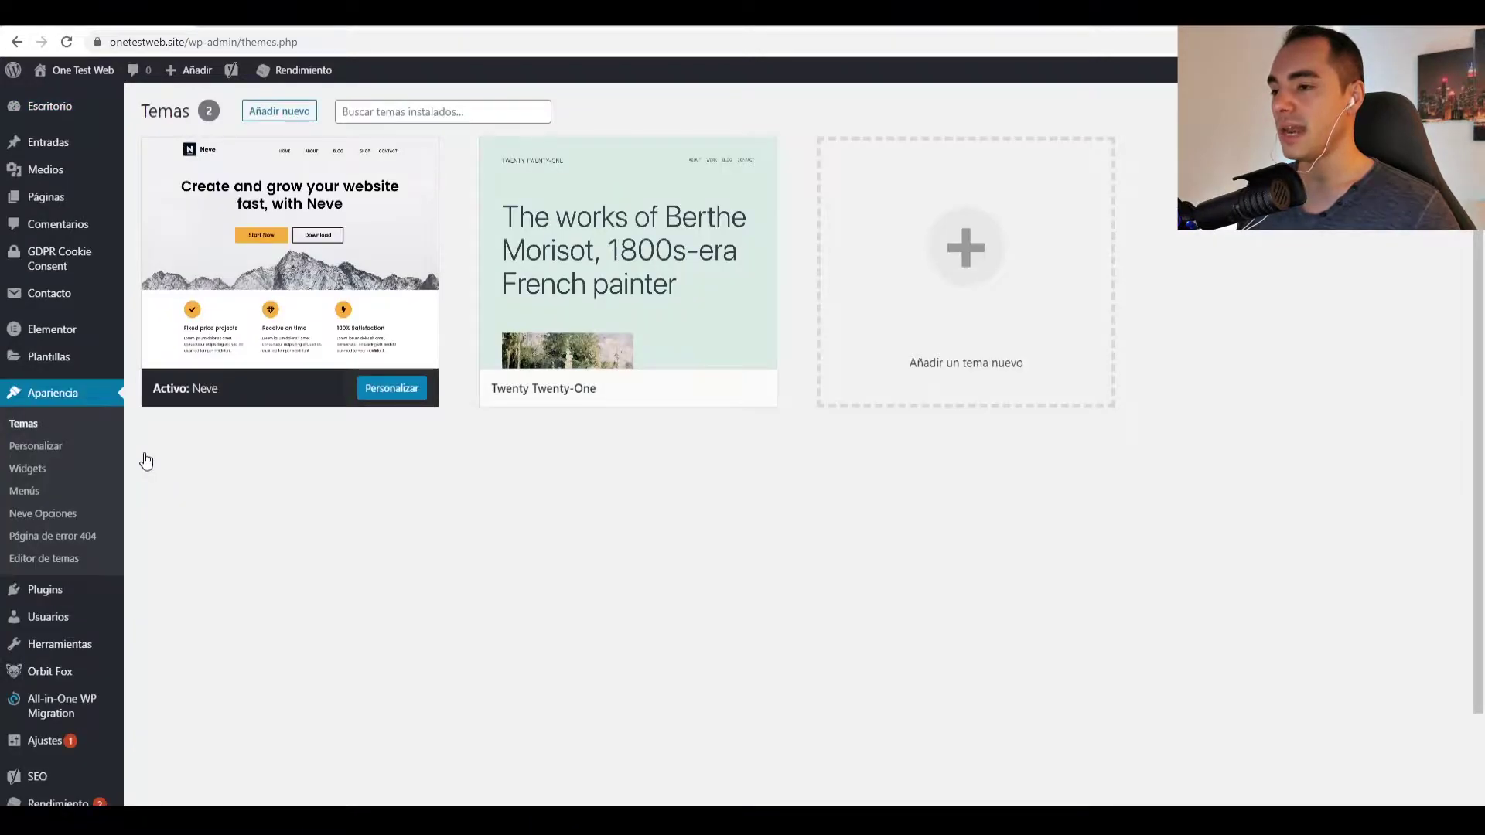
mouse_move(288, 232)
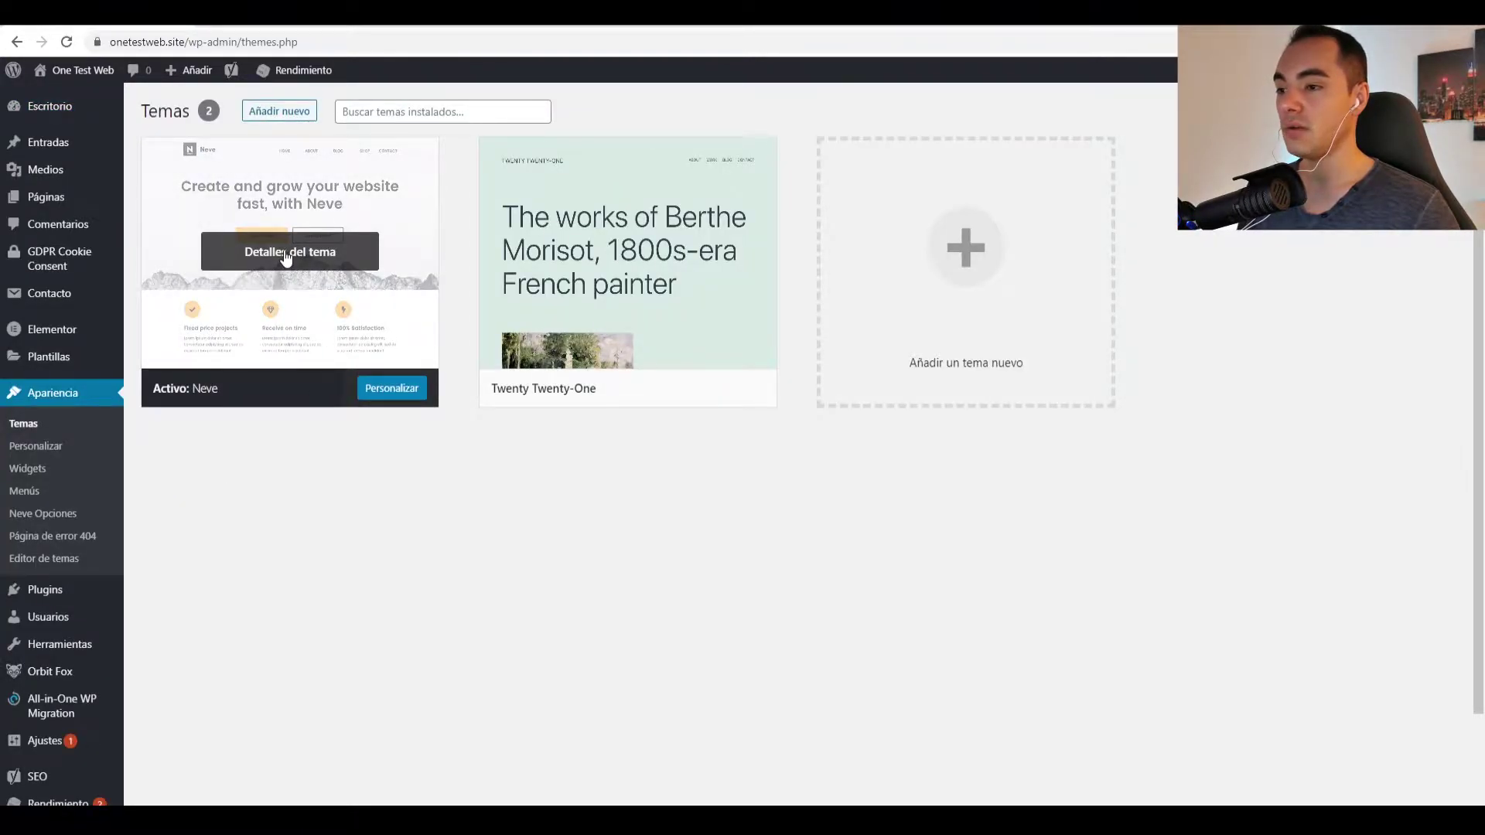
click(286, 258)
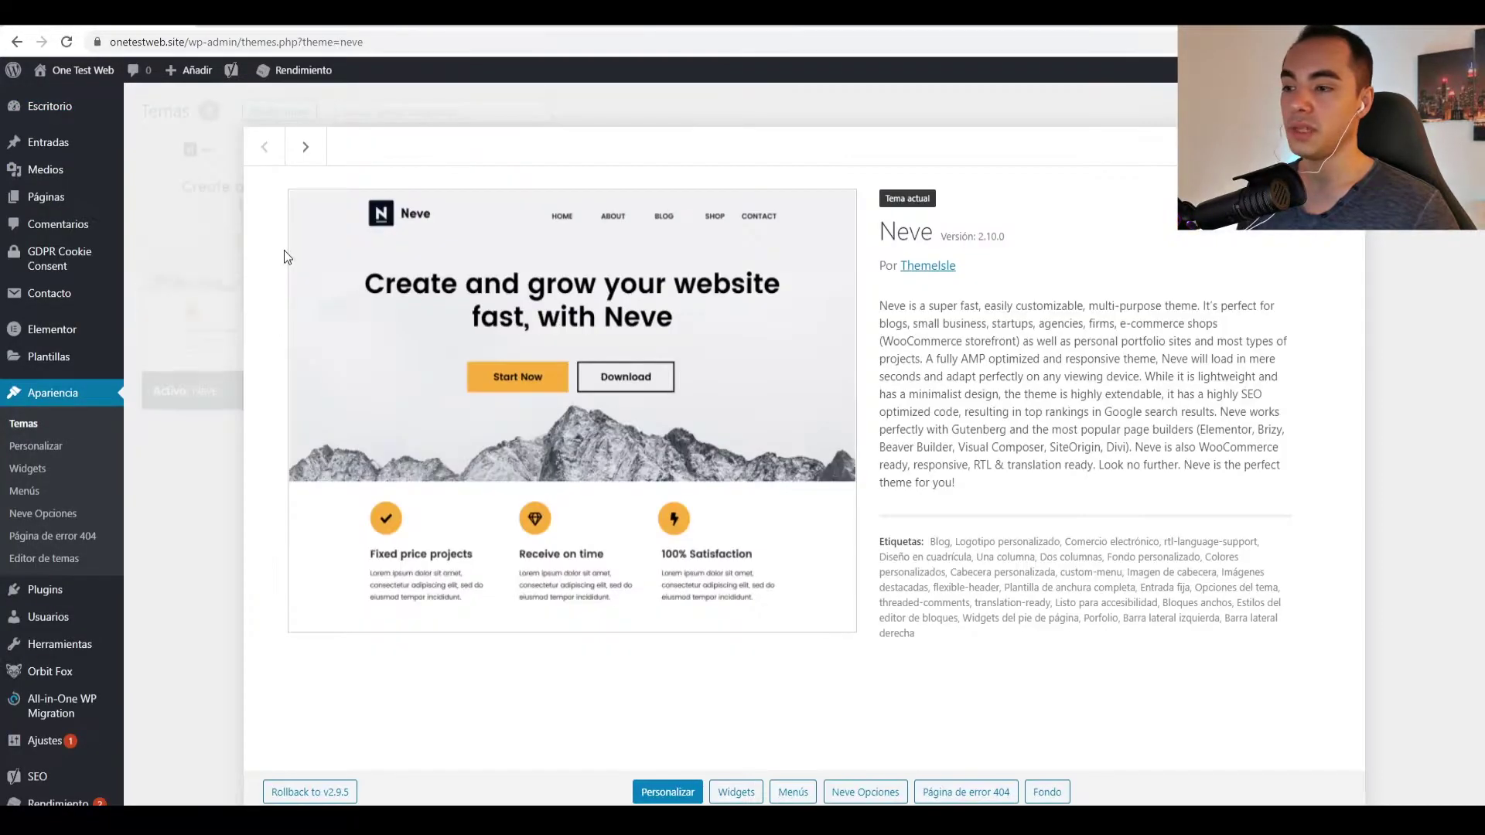
click(863, 794)
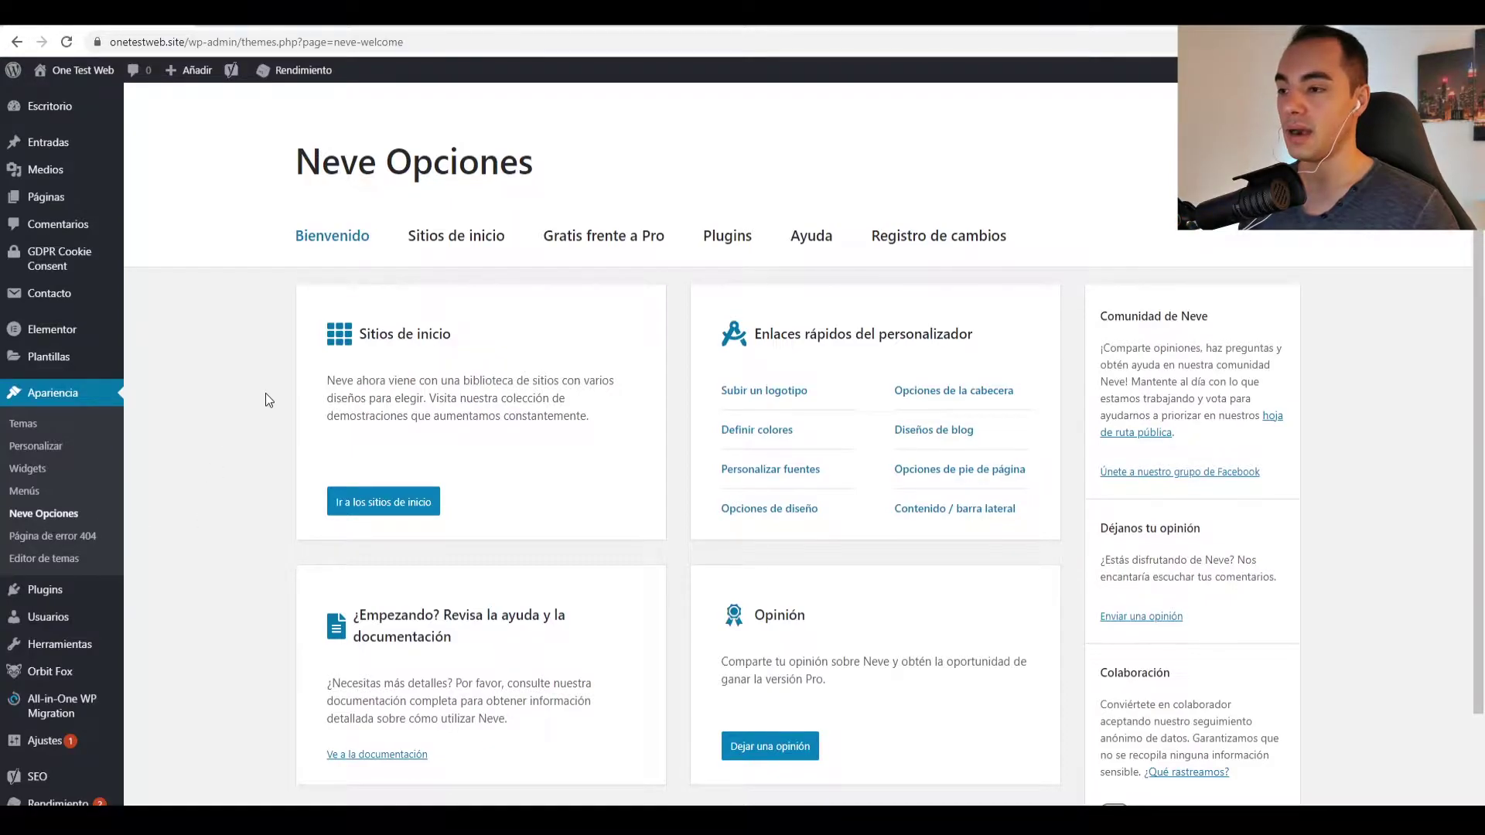
- Activate the Cloud Templates & Patterns Collection plugin for the starter sites and filter the site library to Free
click(464, 245)
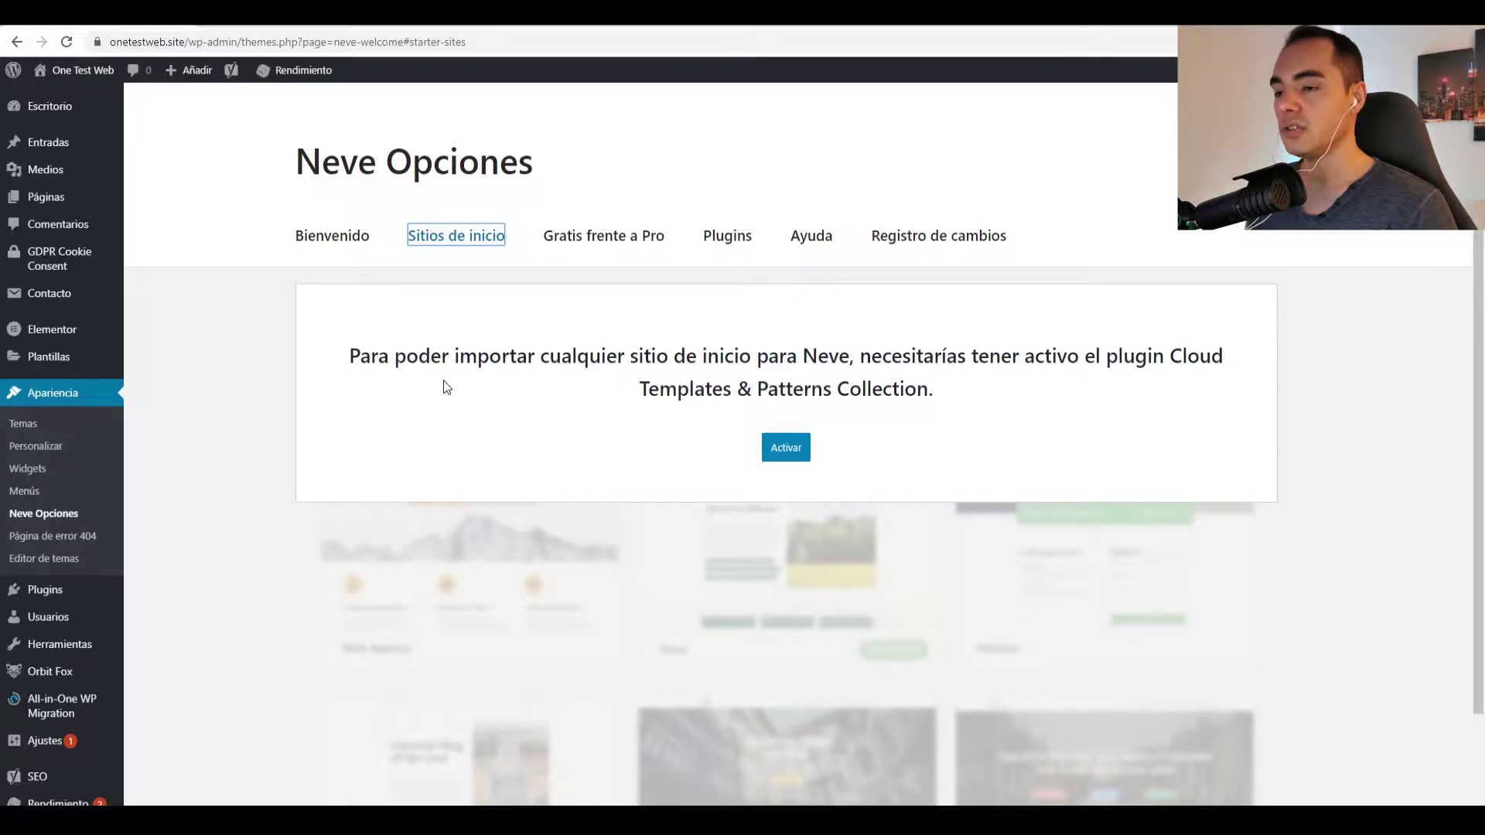
click(782, 448)
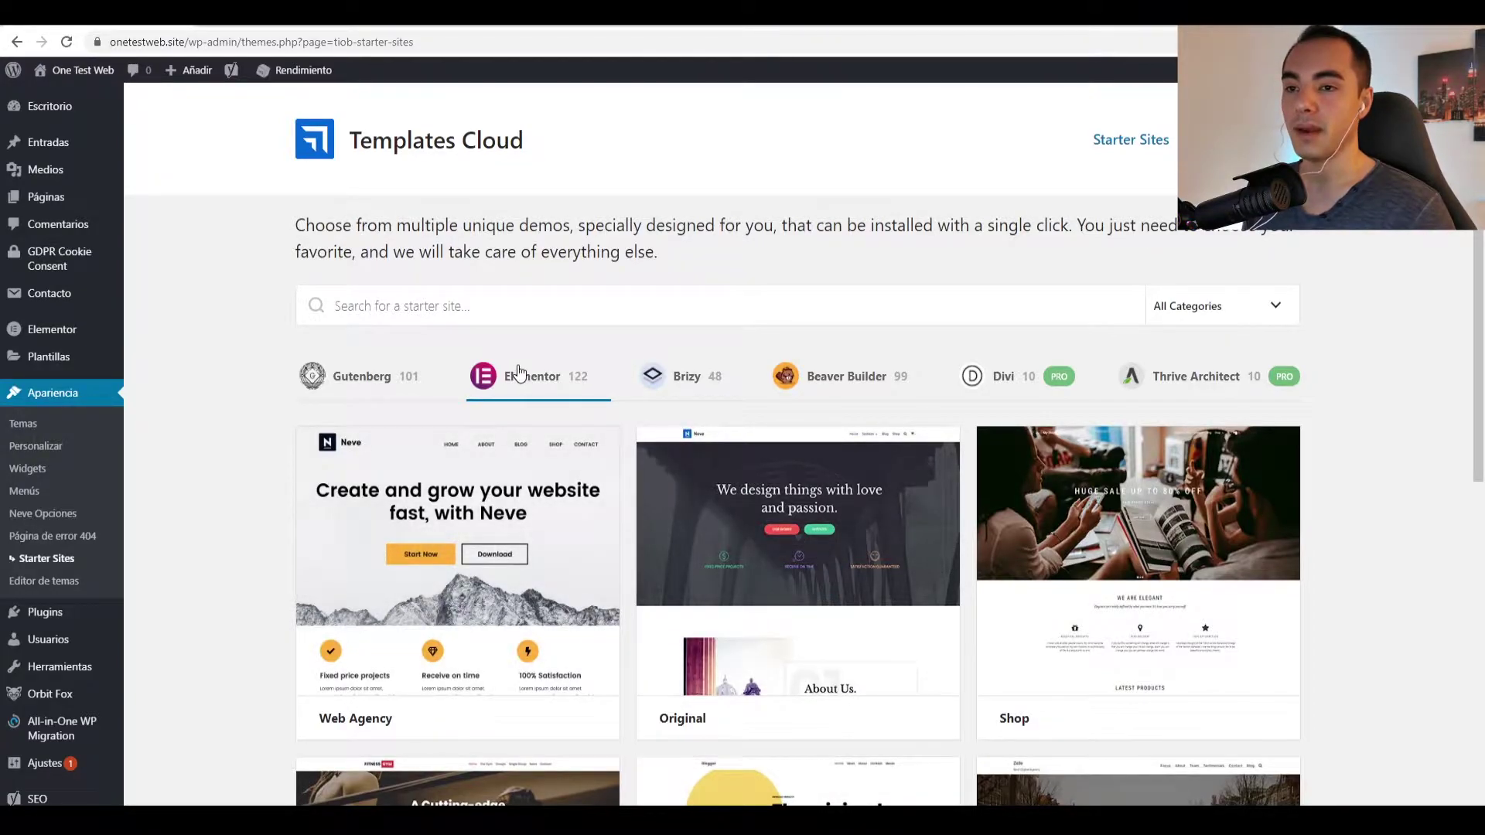
click(1194, 318)
click(1156, 354)
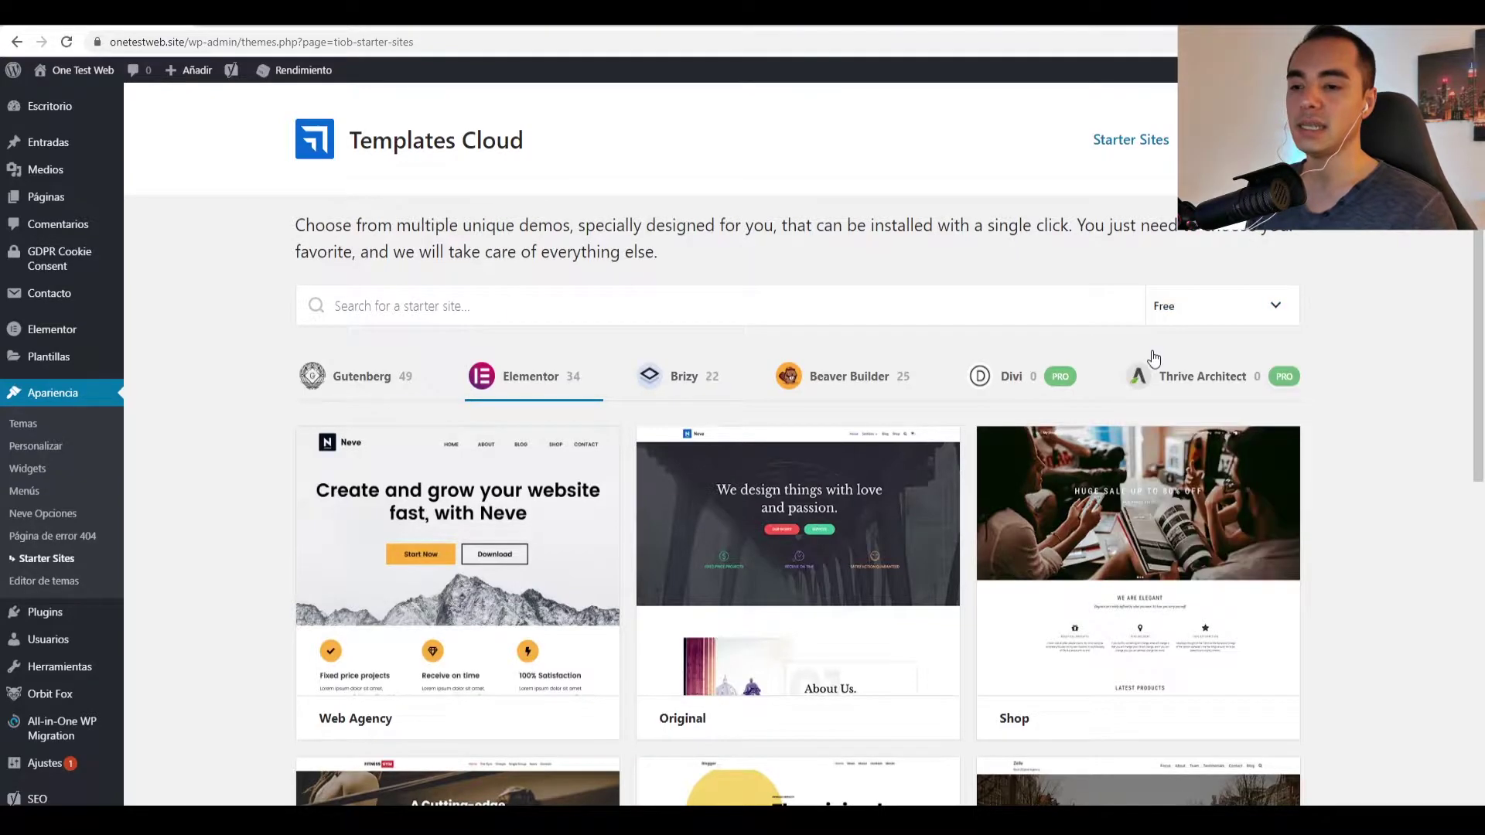
- Preview the Web Agency, Original and Shop starter sites and look through their home page sections
mouse_move(888, 517)
drag(1476, 253, 1482, 796)
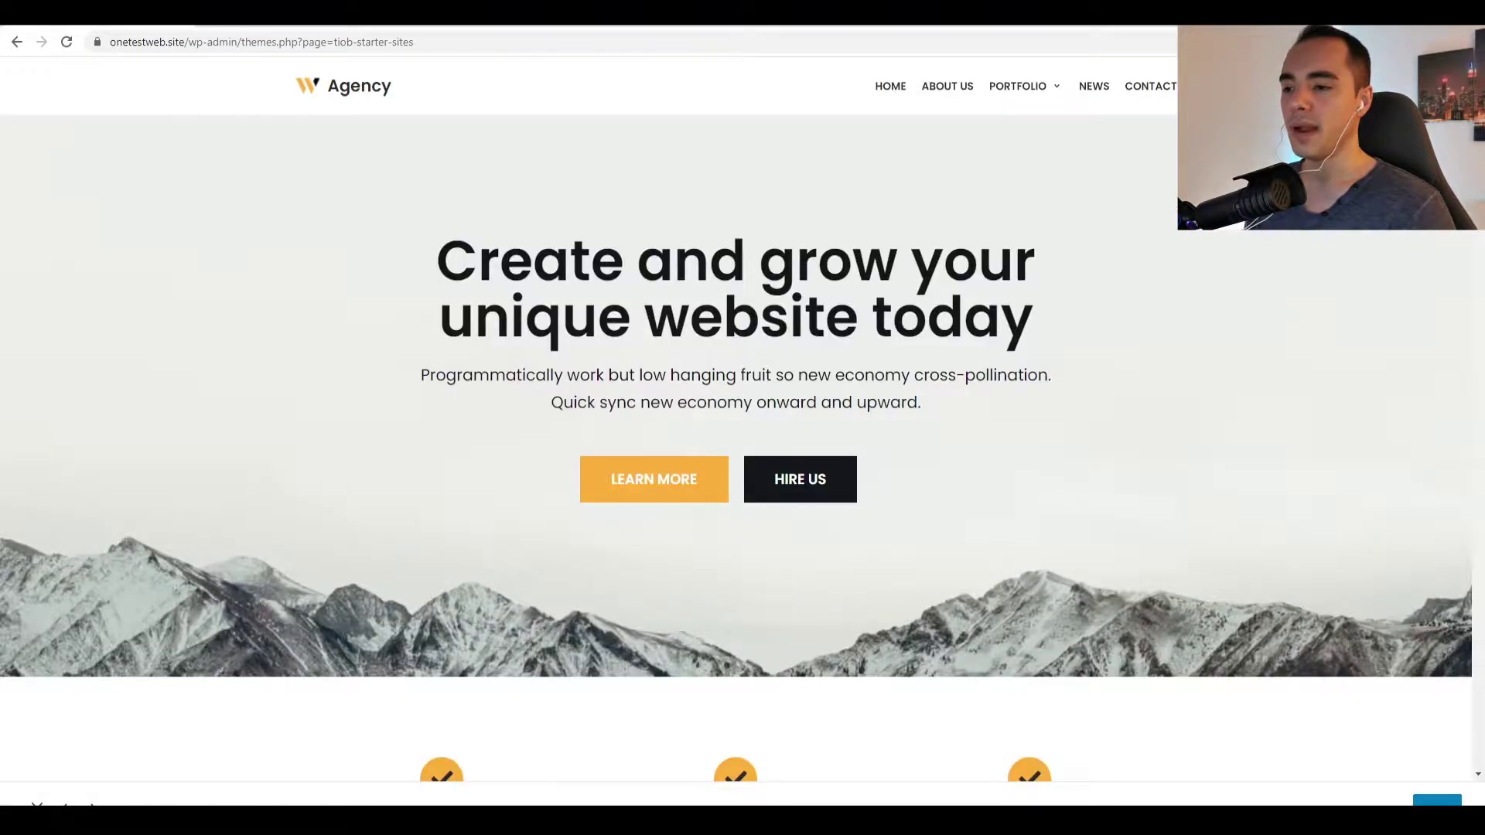
drag(1477, 124, 1478, 457)
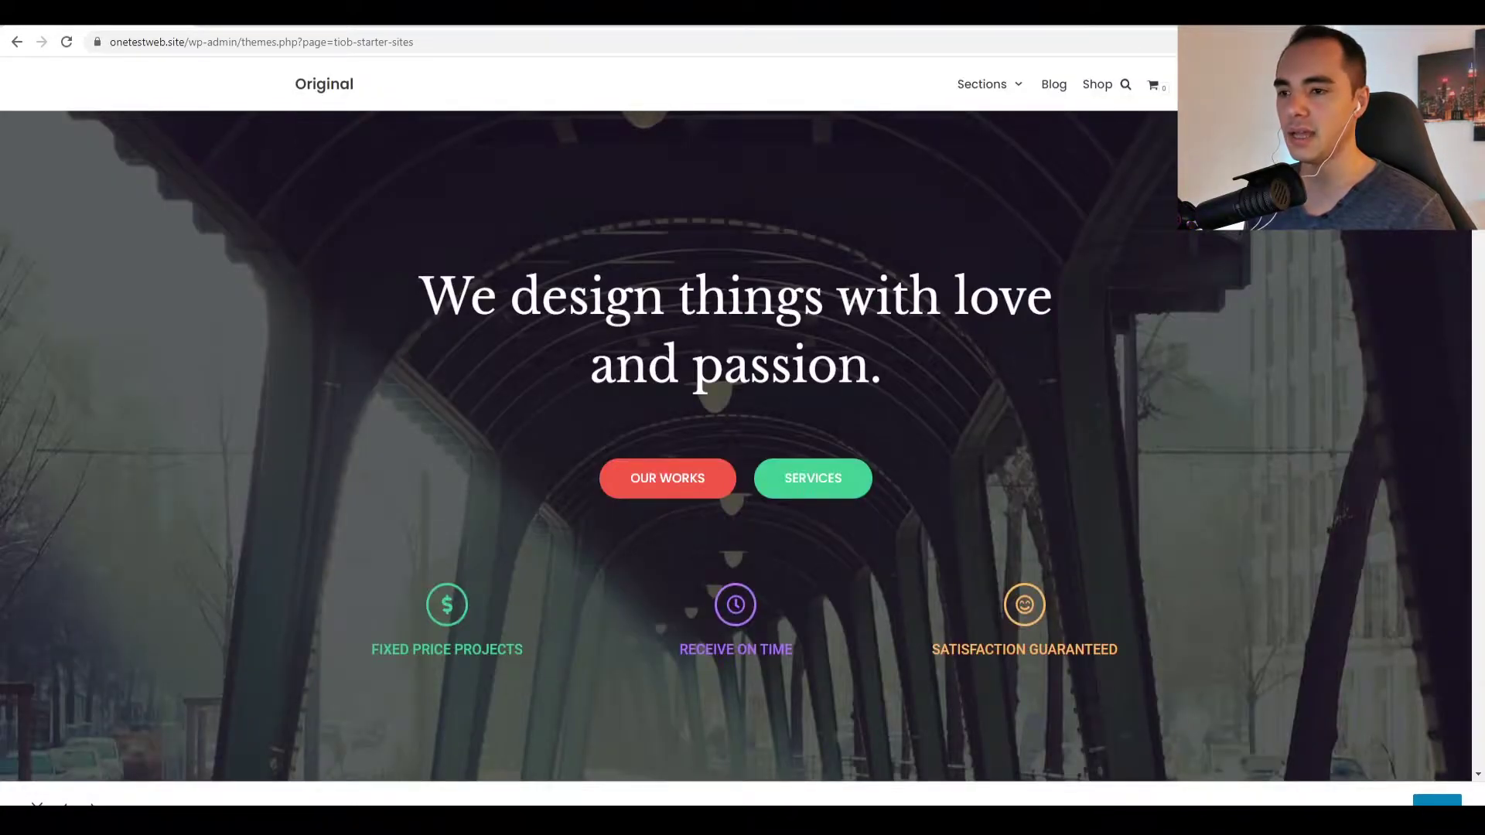
scroll(742, 418, down, 8)
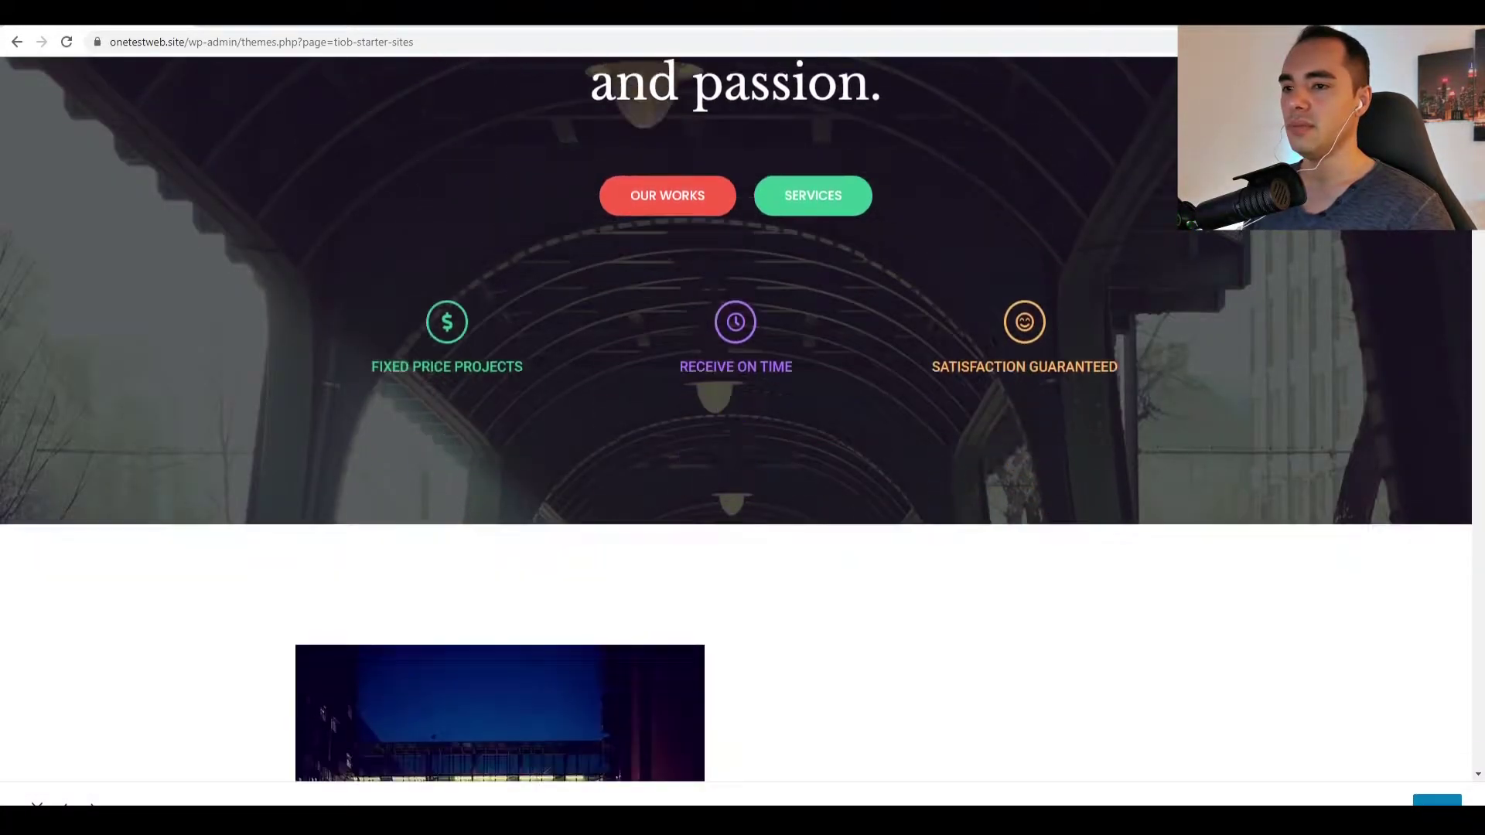
scroll(742, 418, down, 10)
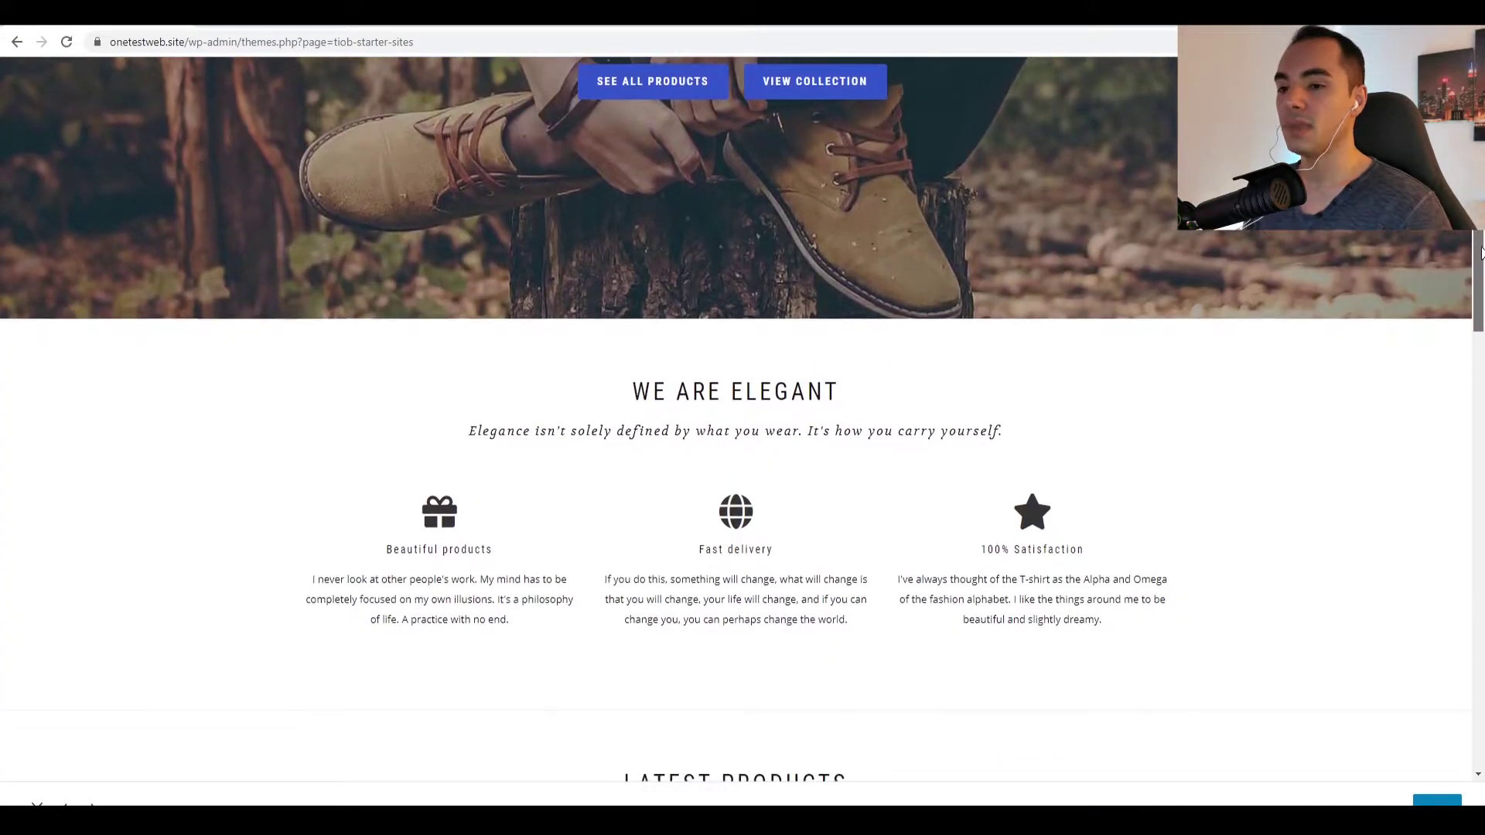
scroll(1481, 301, down, 3)
drag(1481, 301, 1481, 421)
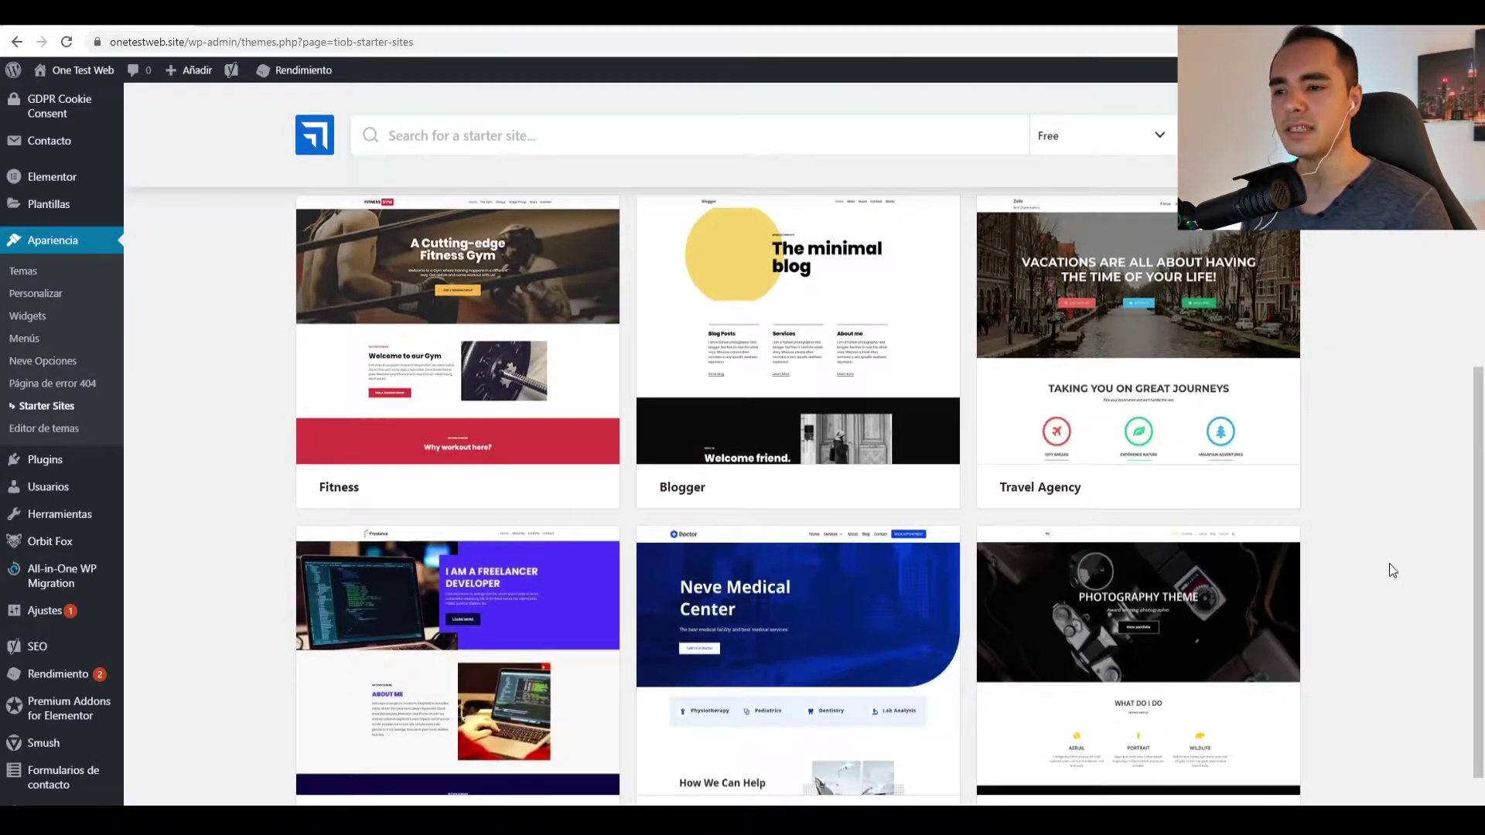
- Browse the free Elementor starter sites and open the preview of the Wedding template
scroll(1389, 564, down, 15)
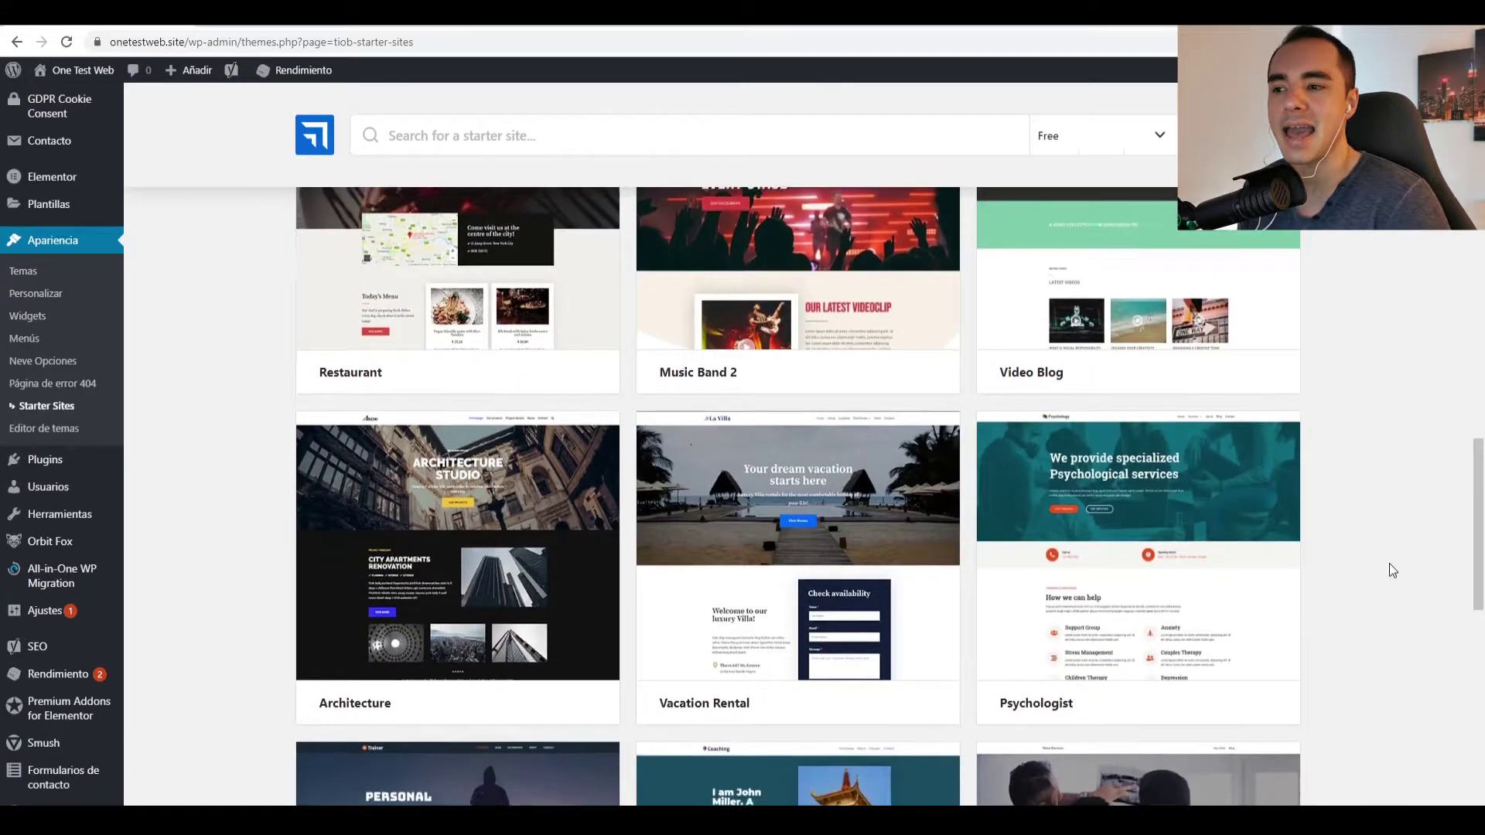
scroll(1391, 570, down, 12)
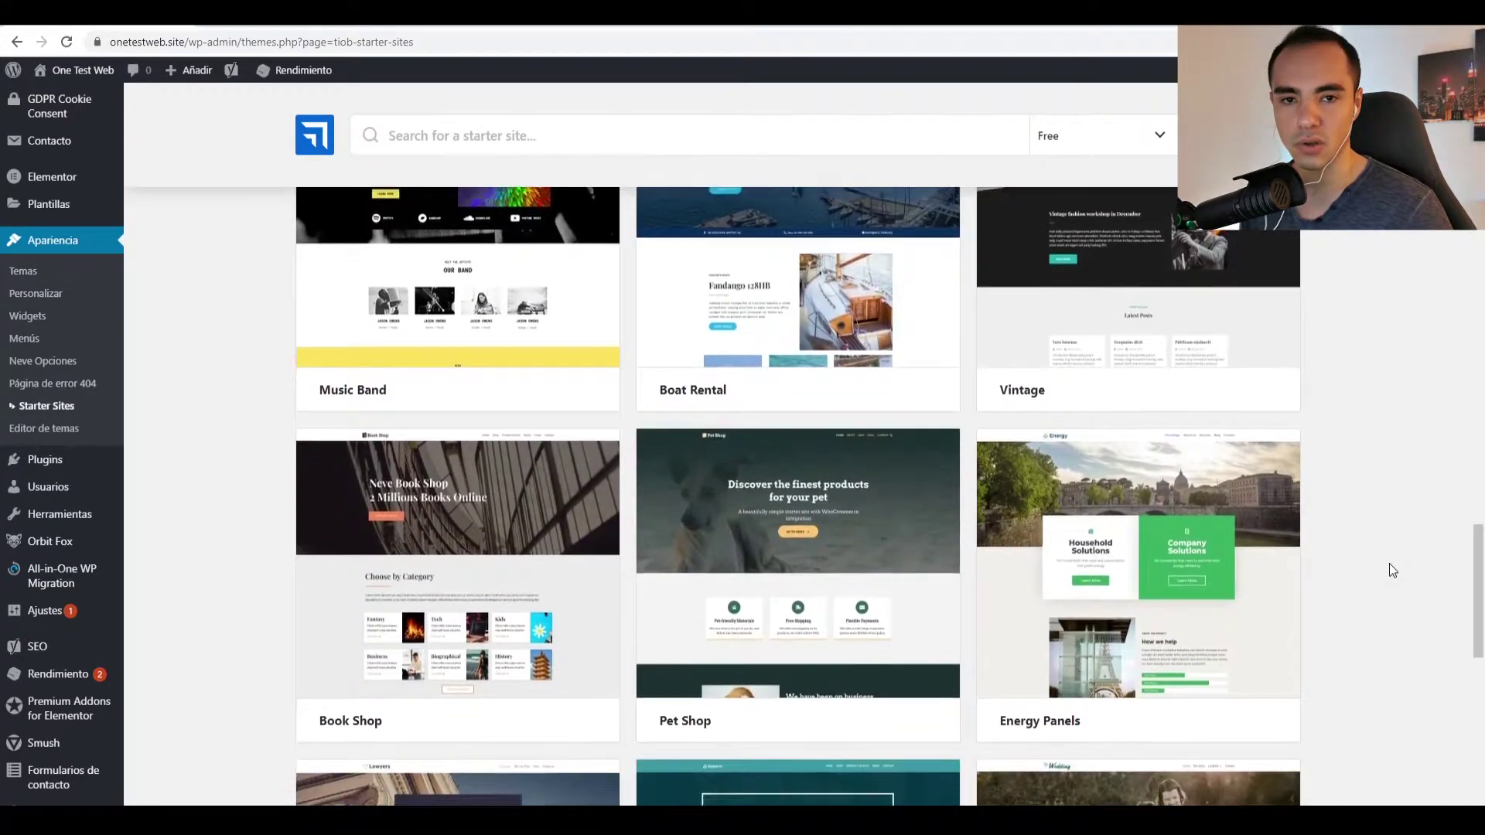
scroll(1389, 563, down, 3)
scroll(1389, 563, down, 2)
mouse_move(1250, 610)
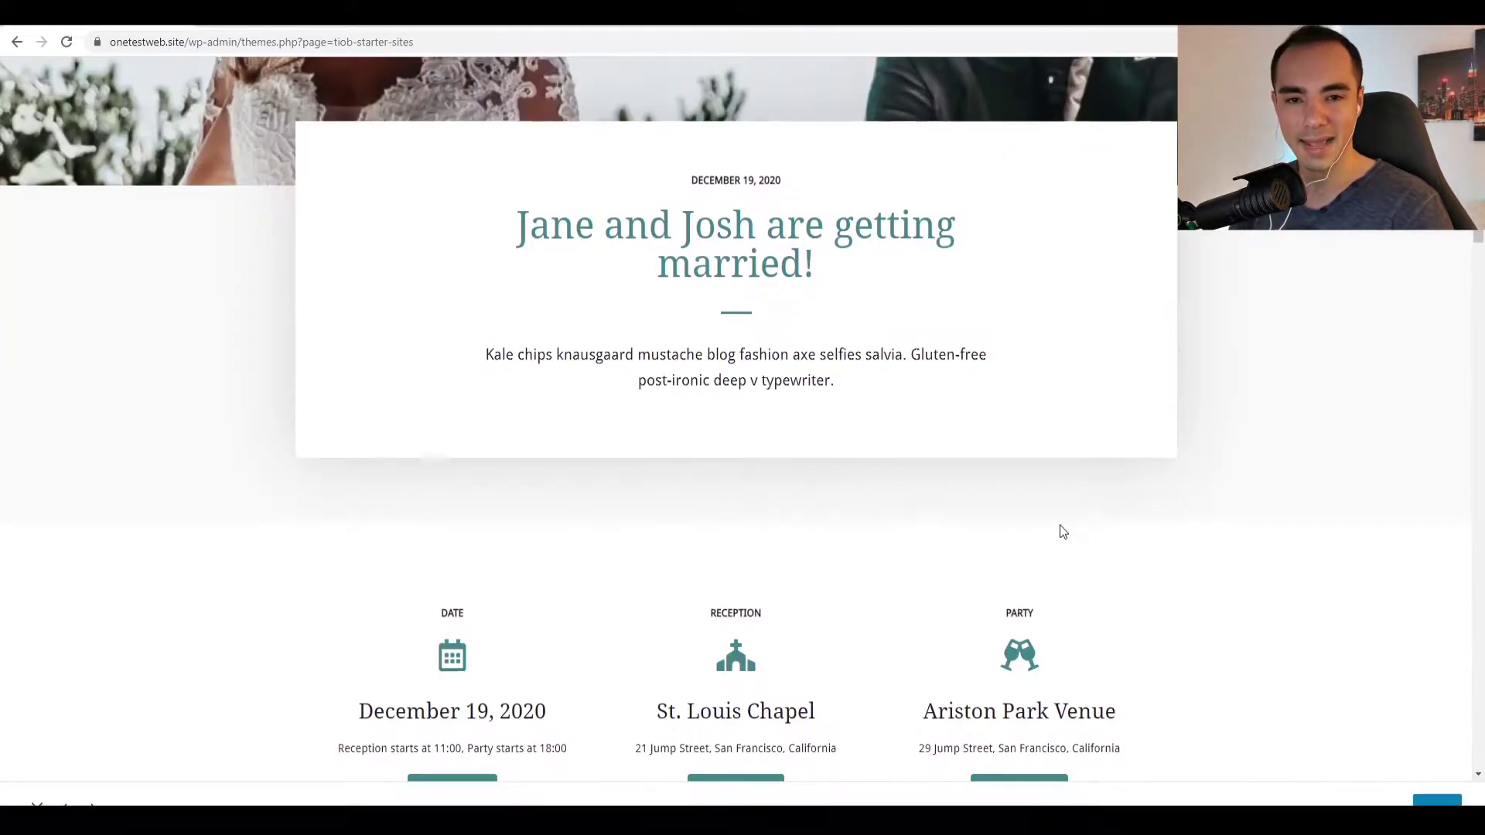
- Examine the Wedding demo's home page from its header to the save-the-date section and back
scroll(1060, 524, up, 2)
scroll(1348, 500, down, 20)
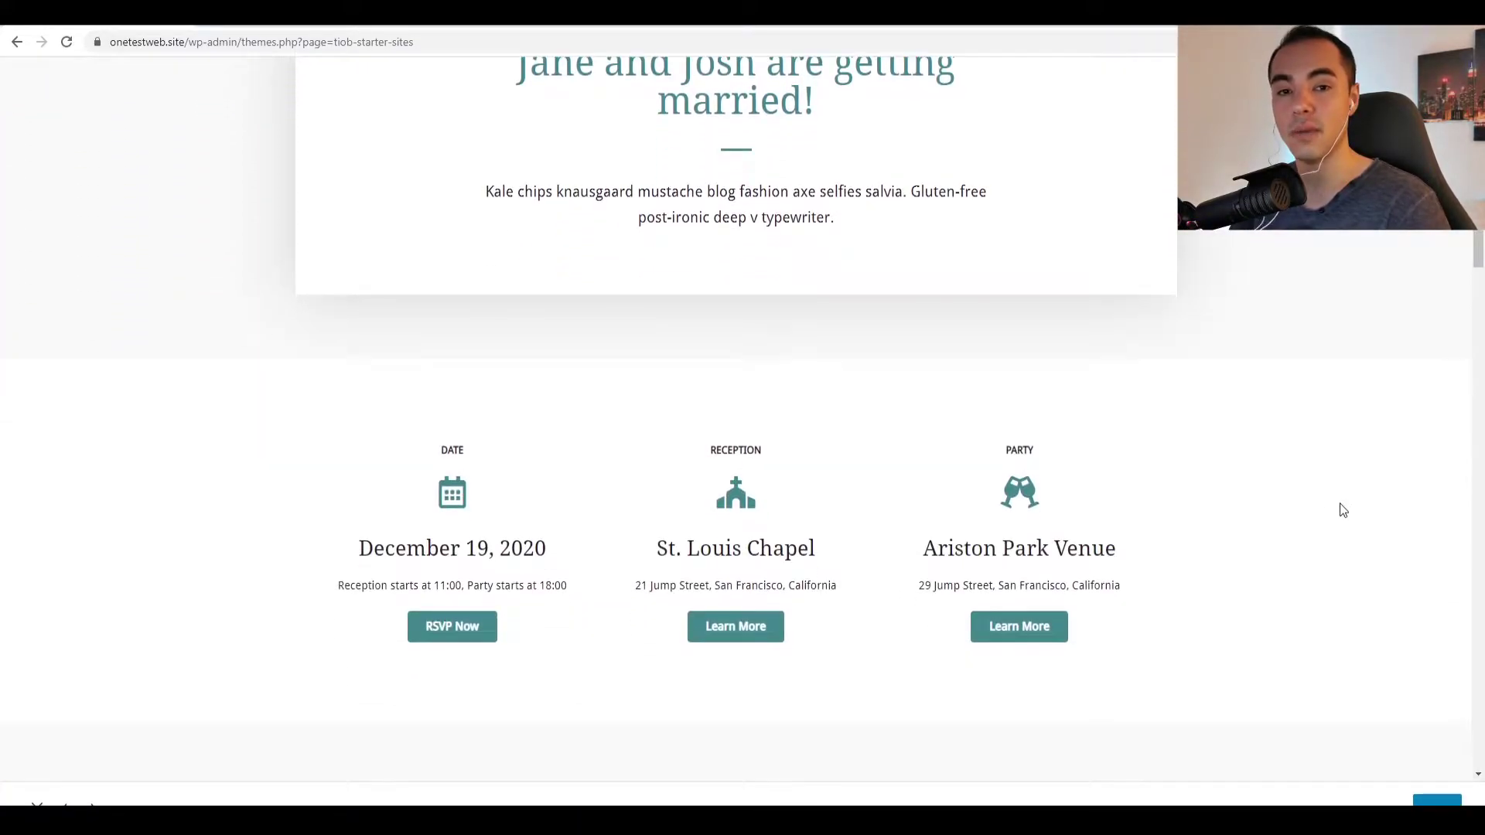
scroll(1318, 517, down, 15)
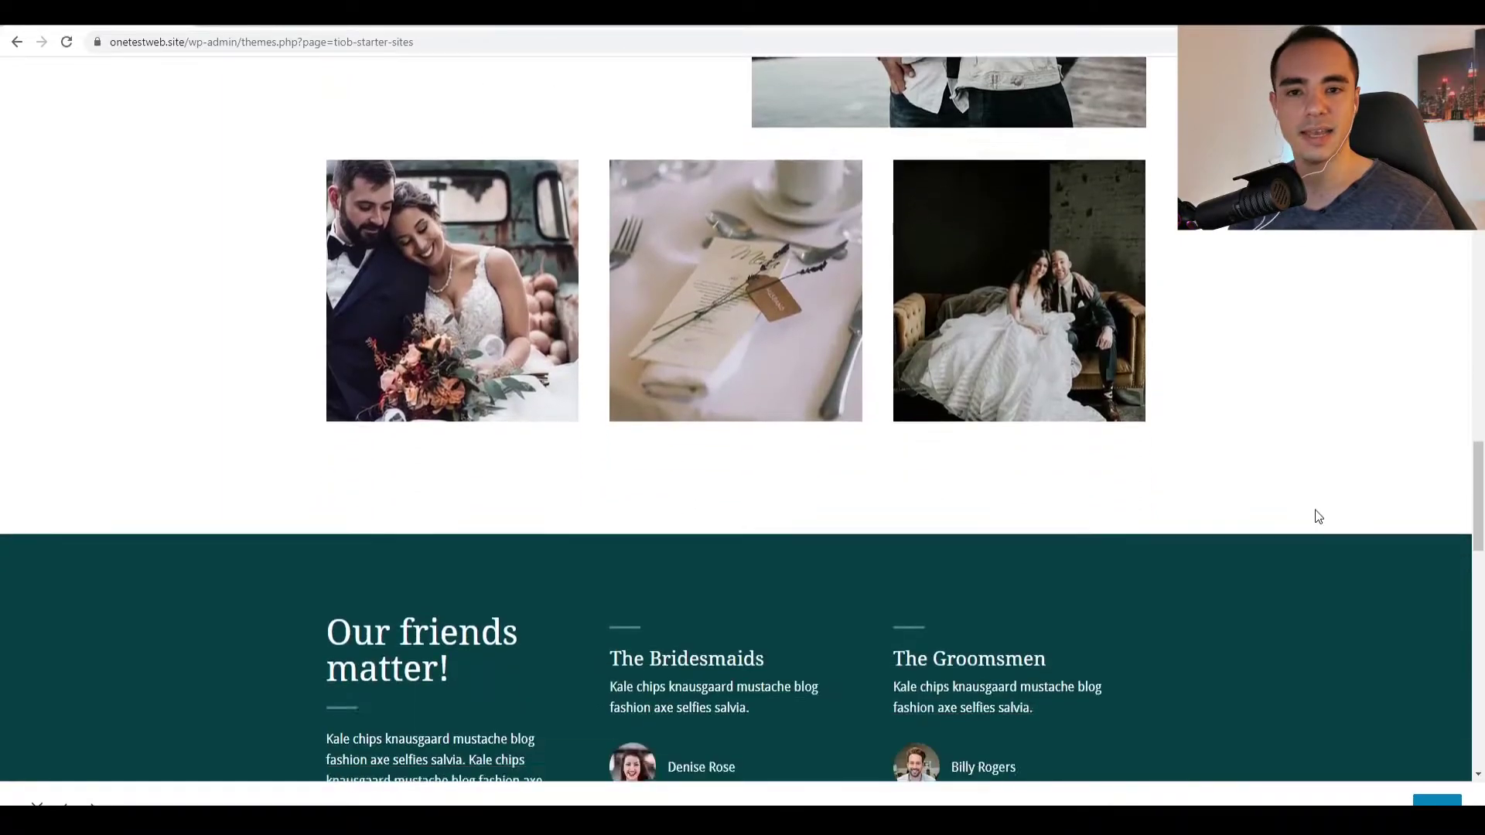
scroll(1322, 518, down, 6)
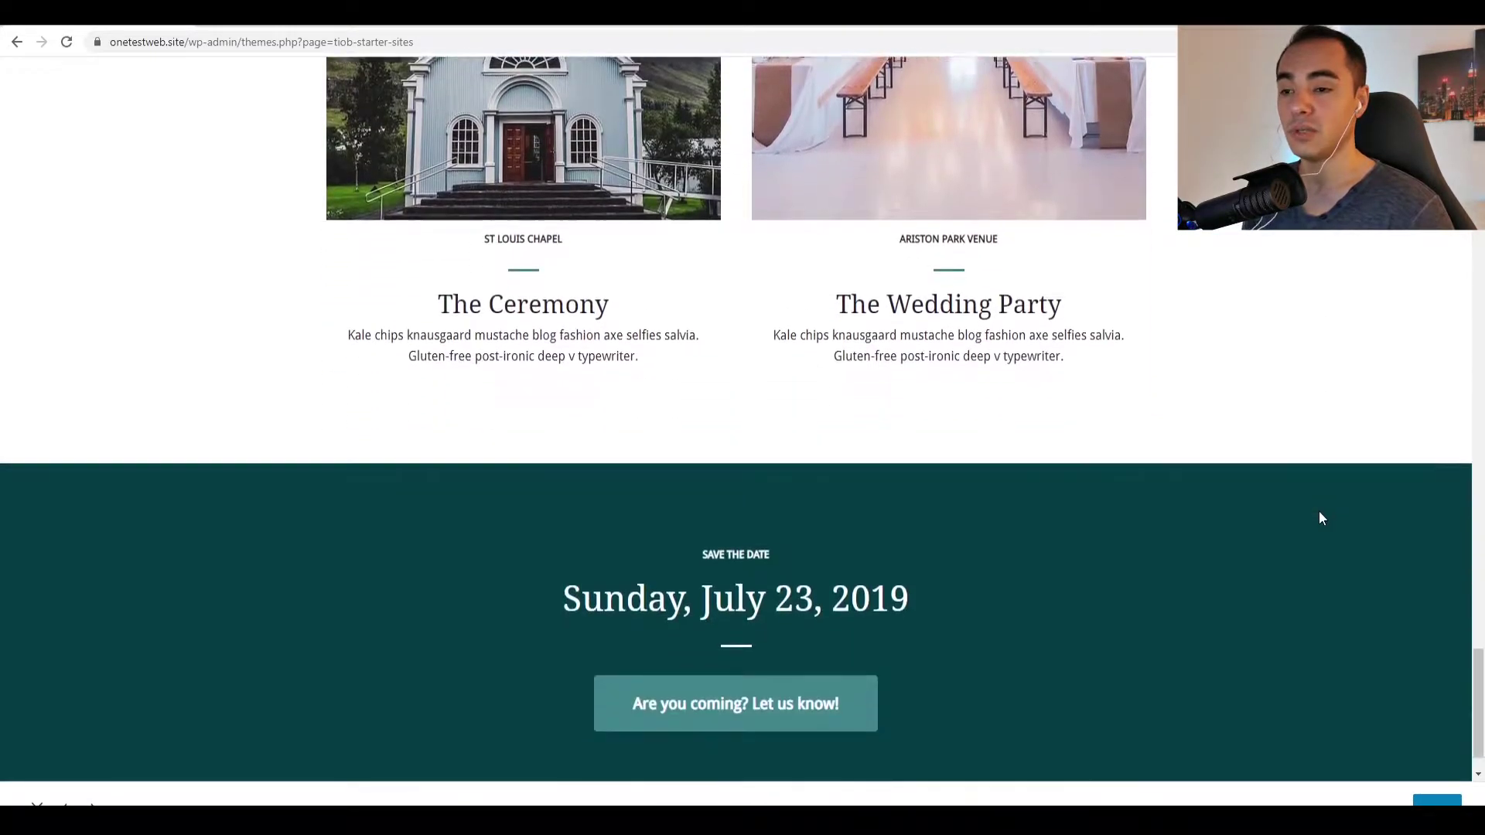
scroll(1319, 512, up, 20)
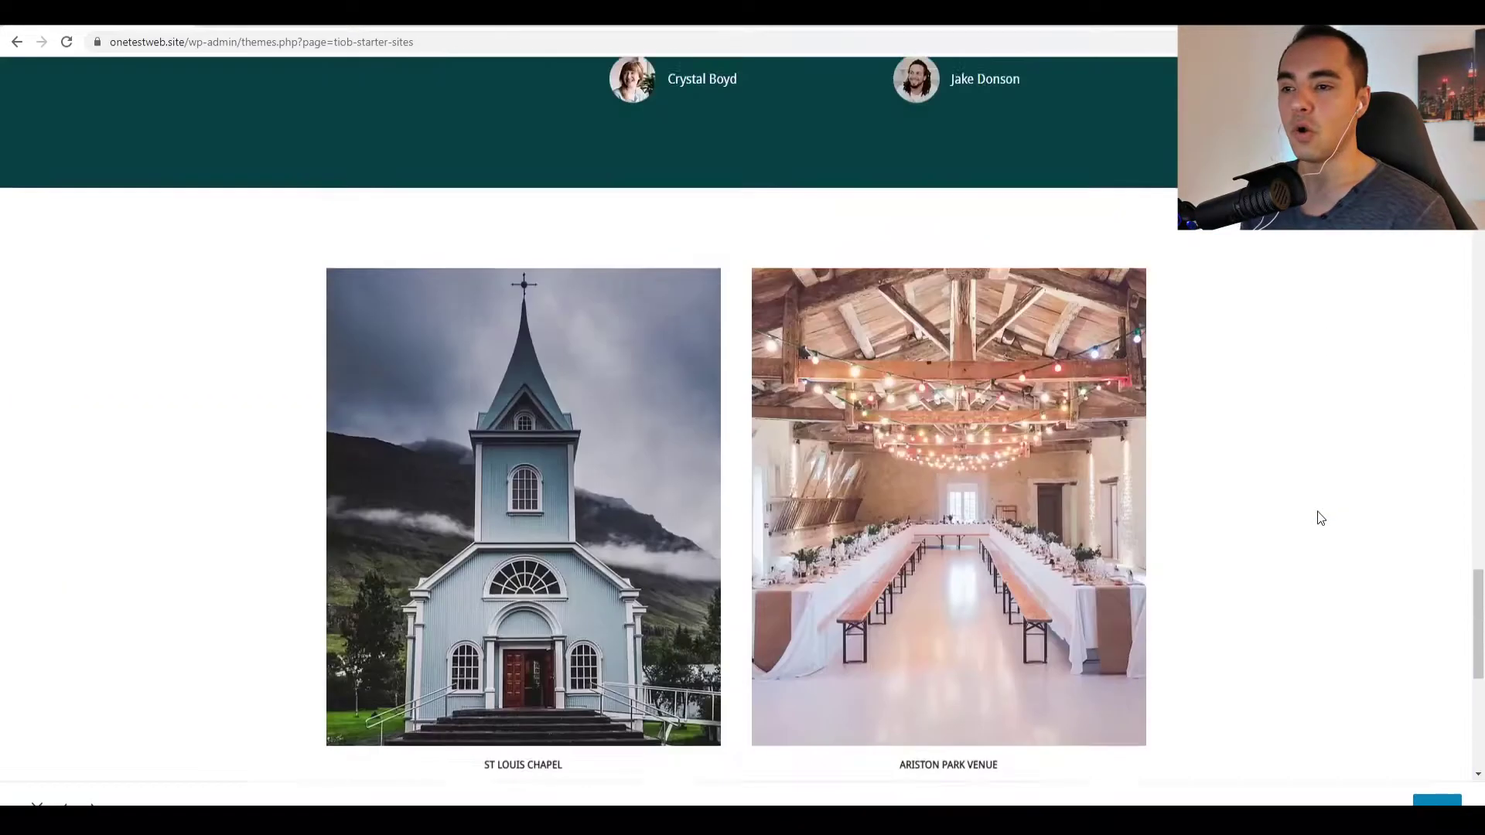
scroll(1319, 517, up, 6)
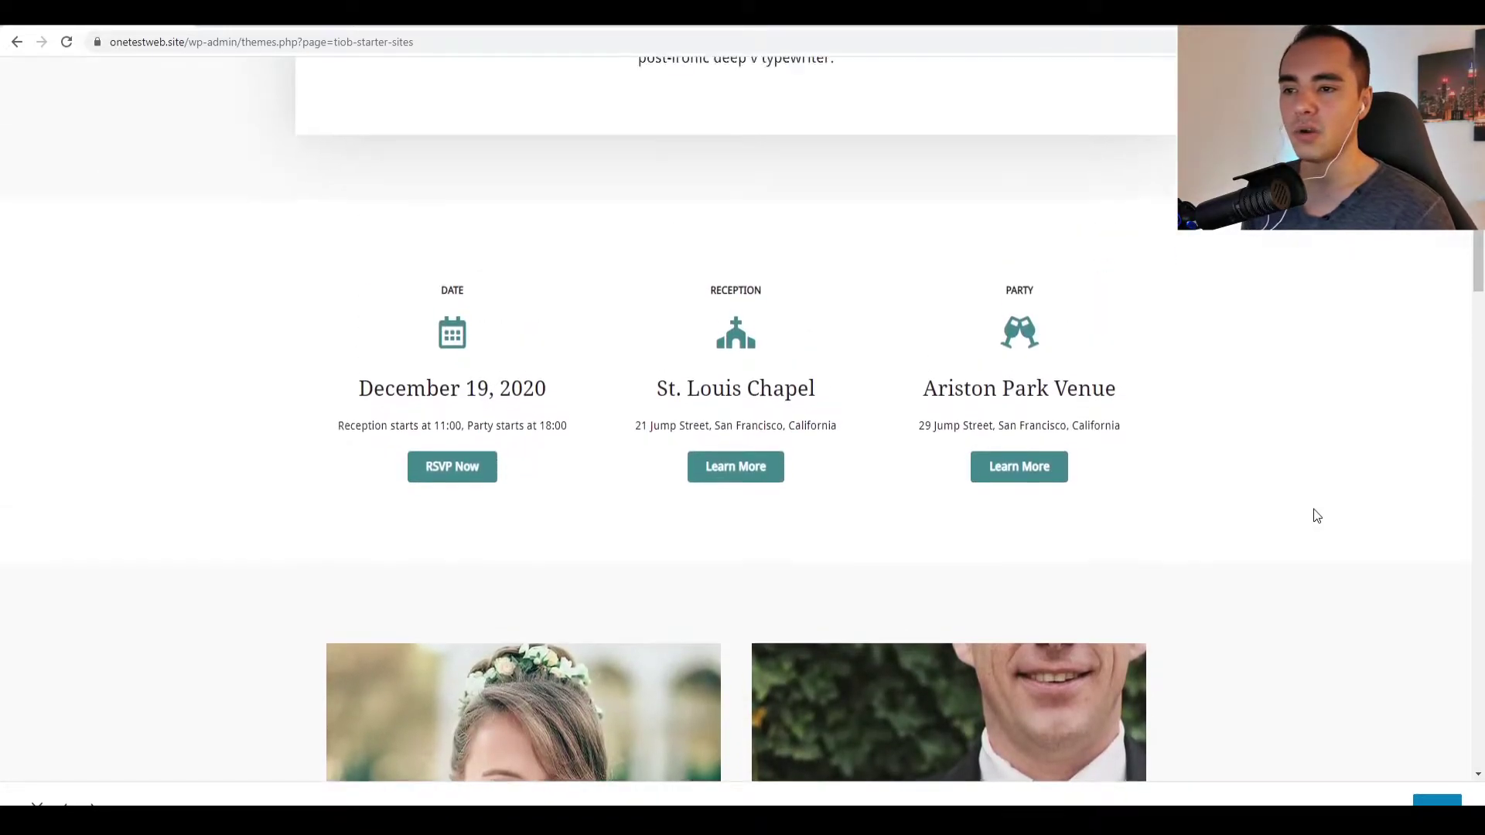
scroll(1317, 516, up, 1)
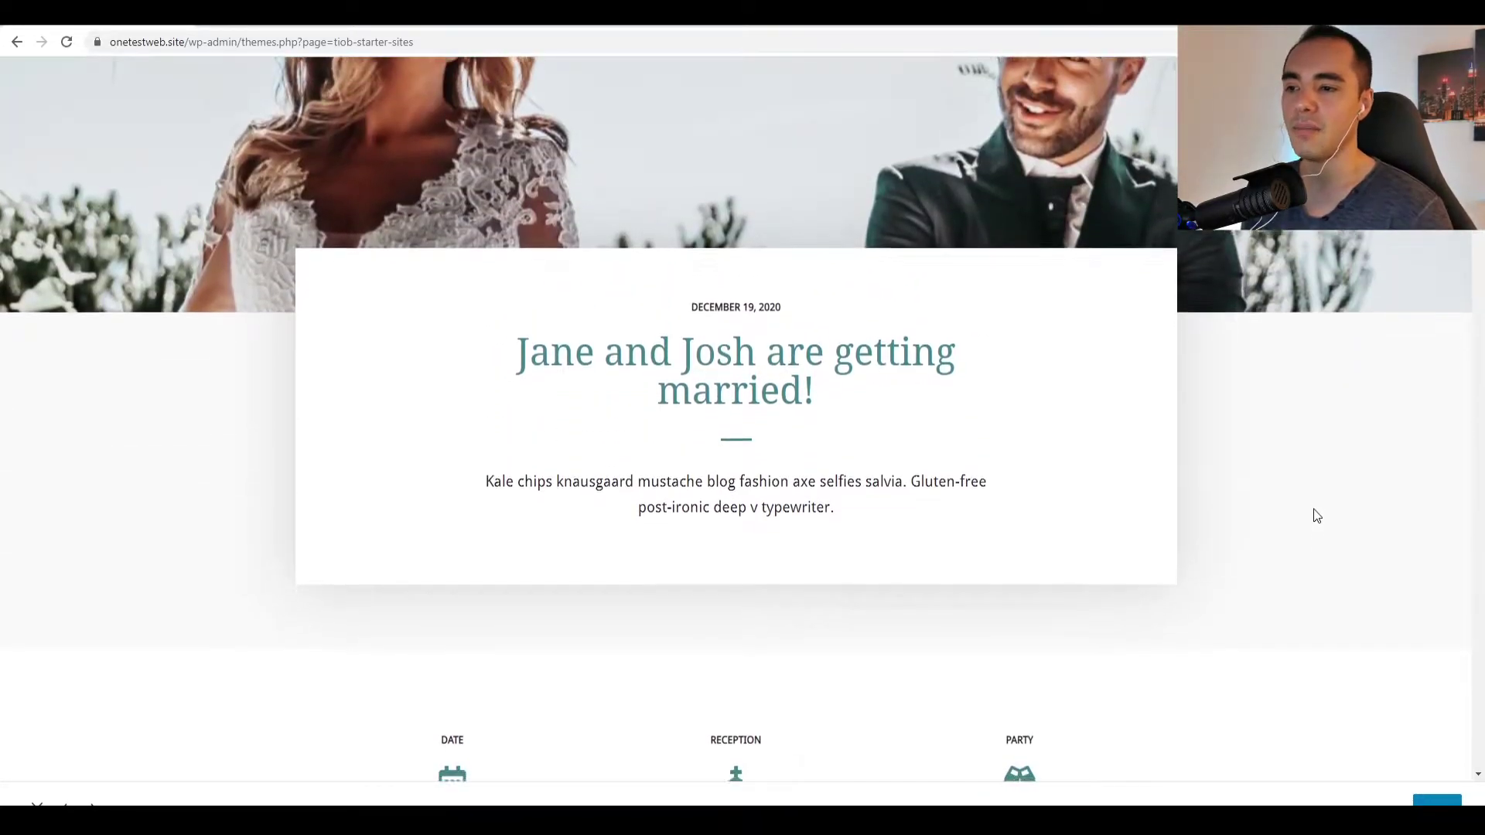
scroll(1316, 516, down, 1)
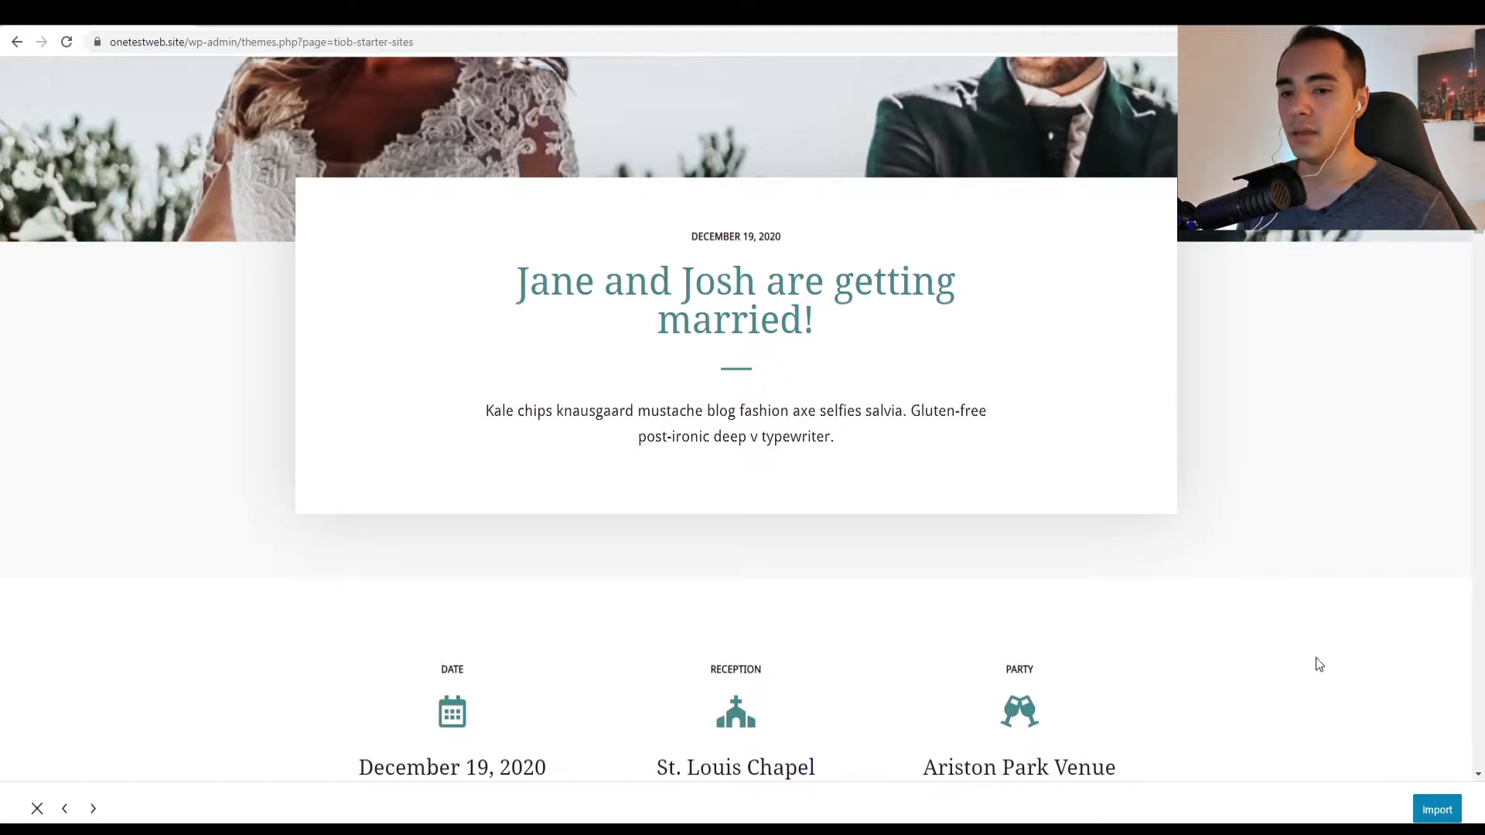
- Review the import settings and required plugins for the complete Wedding site, then close them without importing
click(1438, 811)
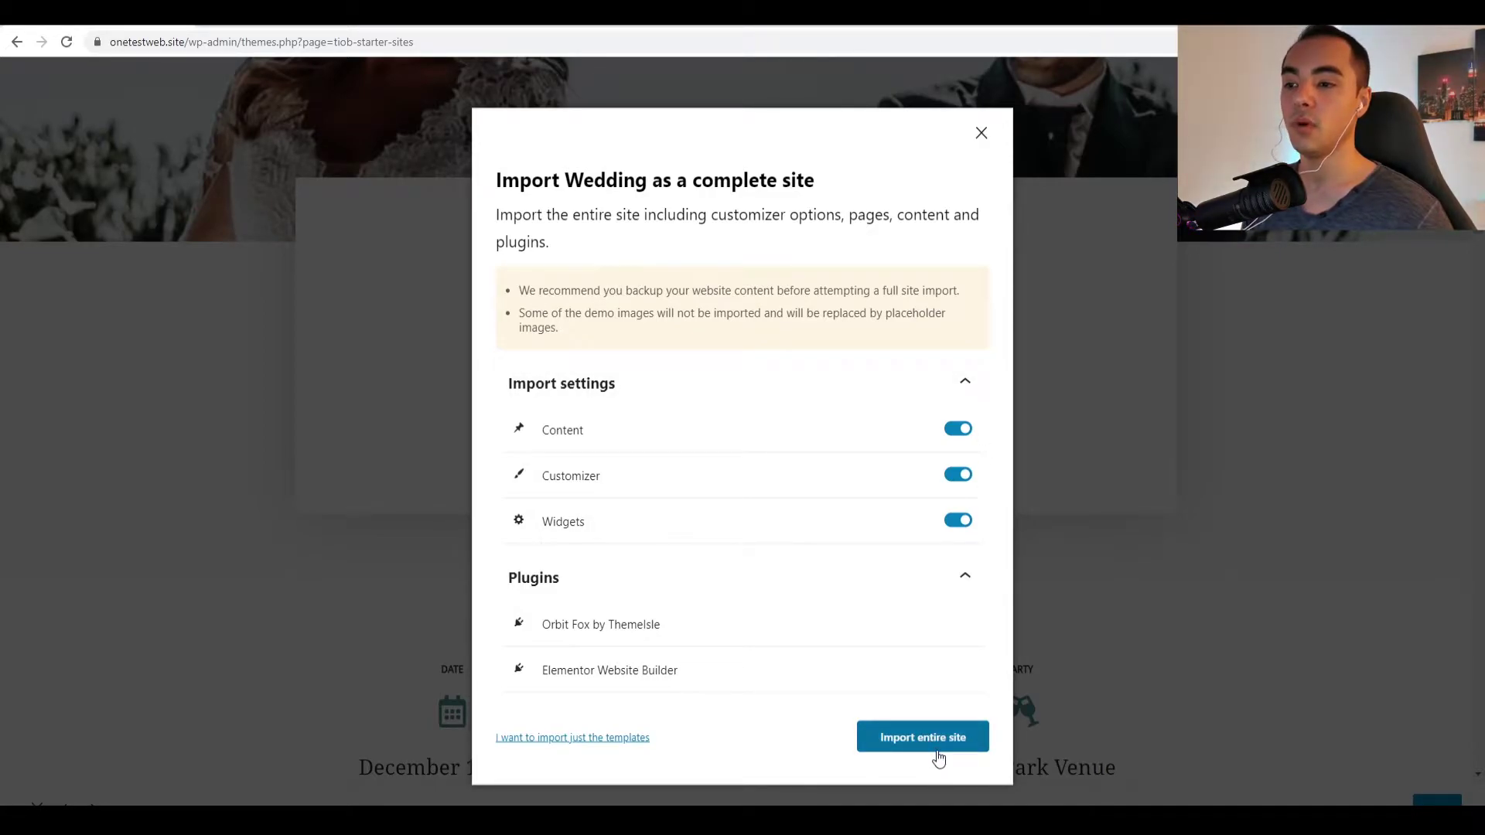
click(981, 136)
scroll(1283, 680, up, 5)
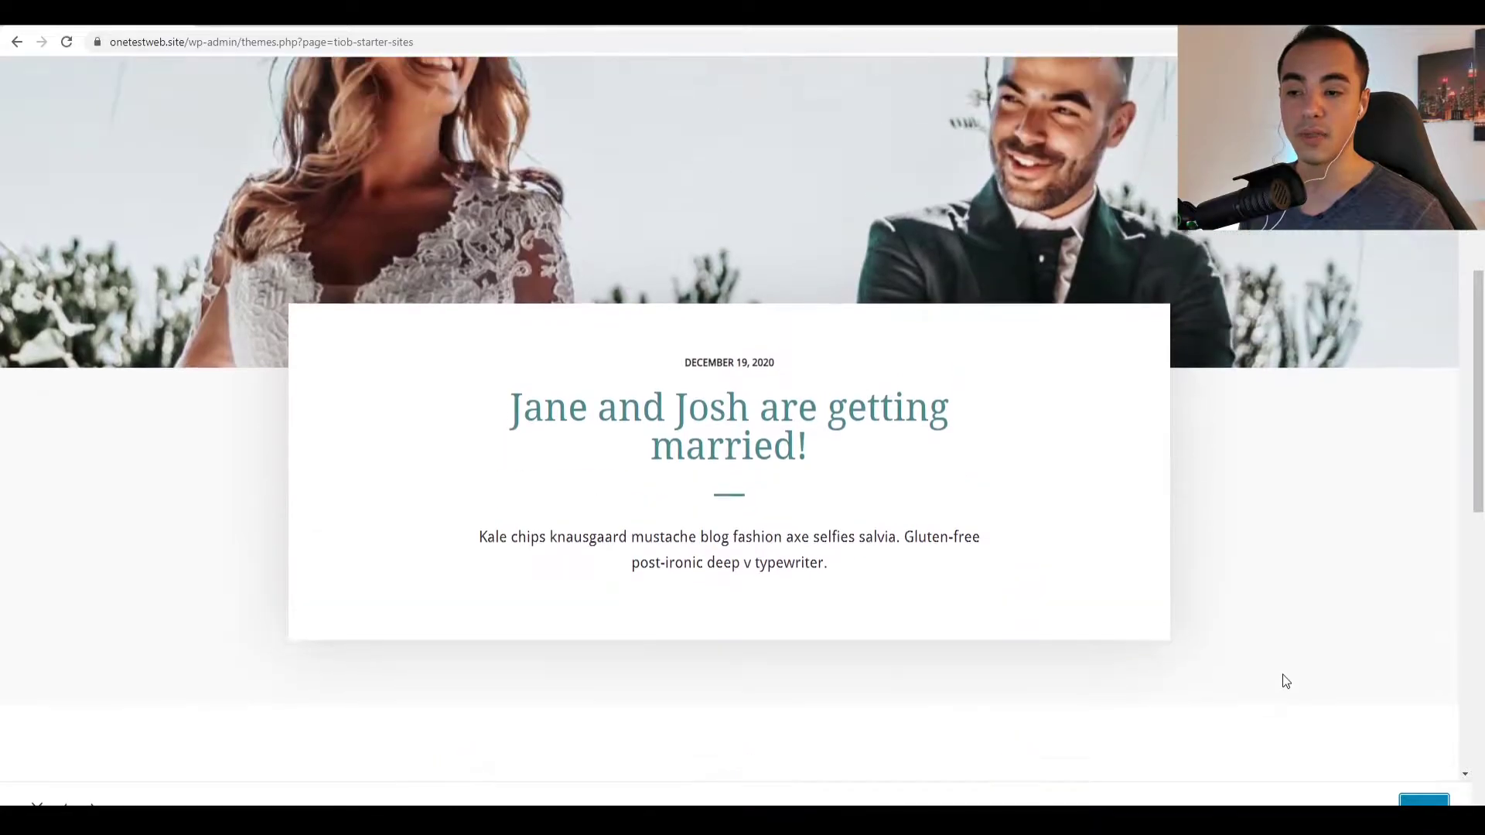
- In the site's page list, select the Accommodation, Contact, Elementor home, Location, News and Our story pages
click(16, 41)
click(156, 234)
click(156, 325)
click(156, 515)
click(157, 563)
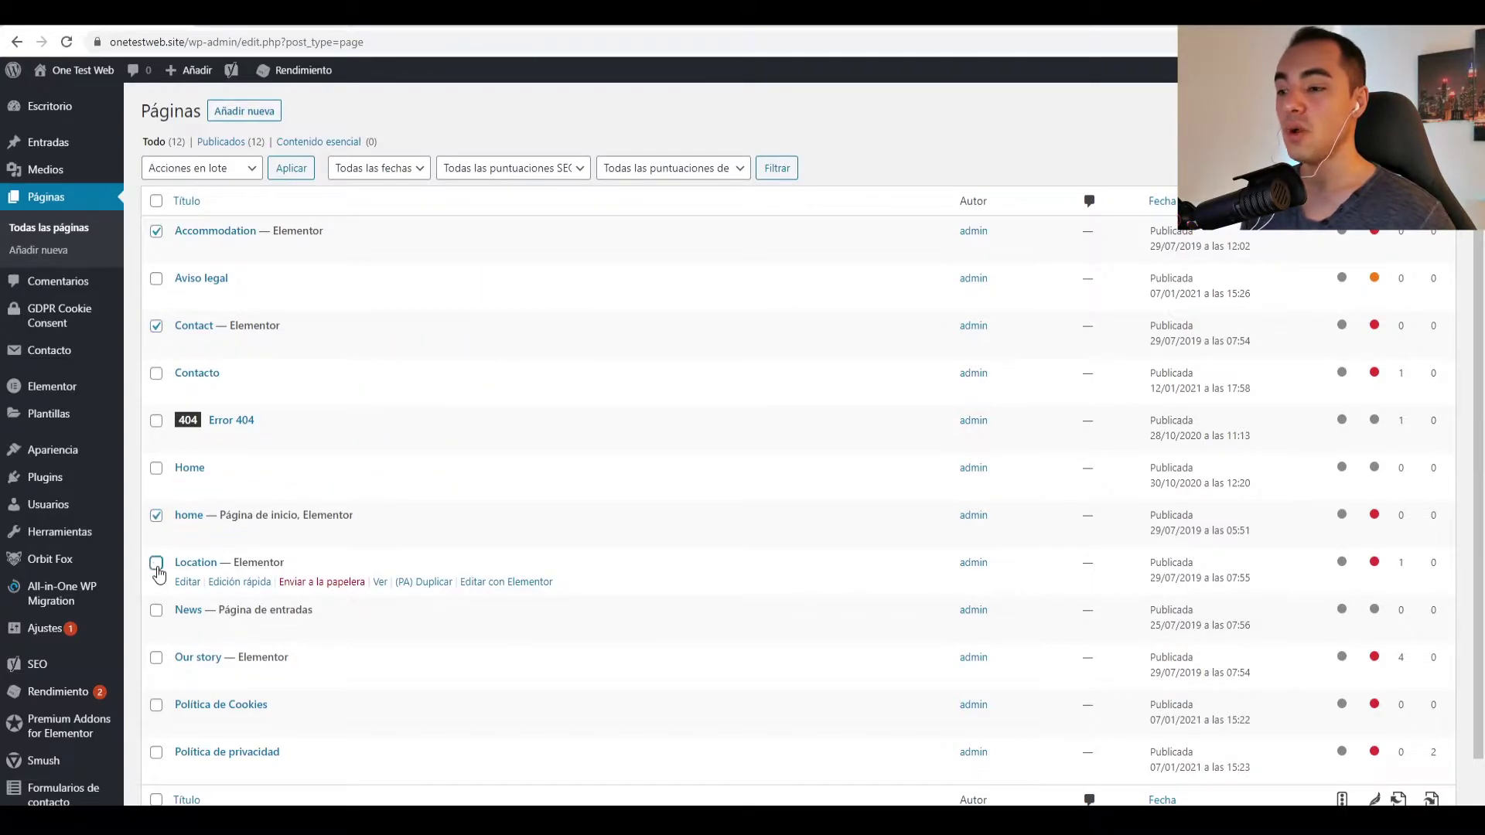
click(157, 610)
click(157, 659)
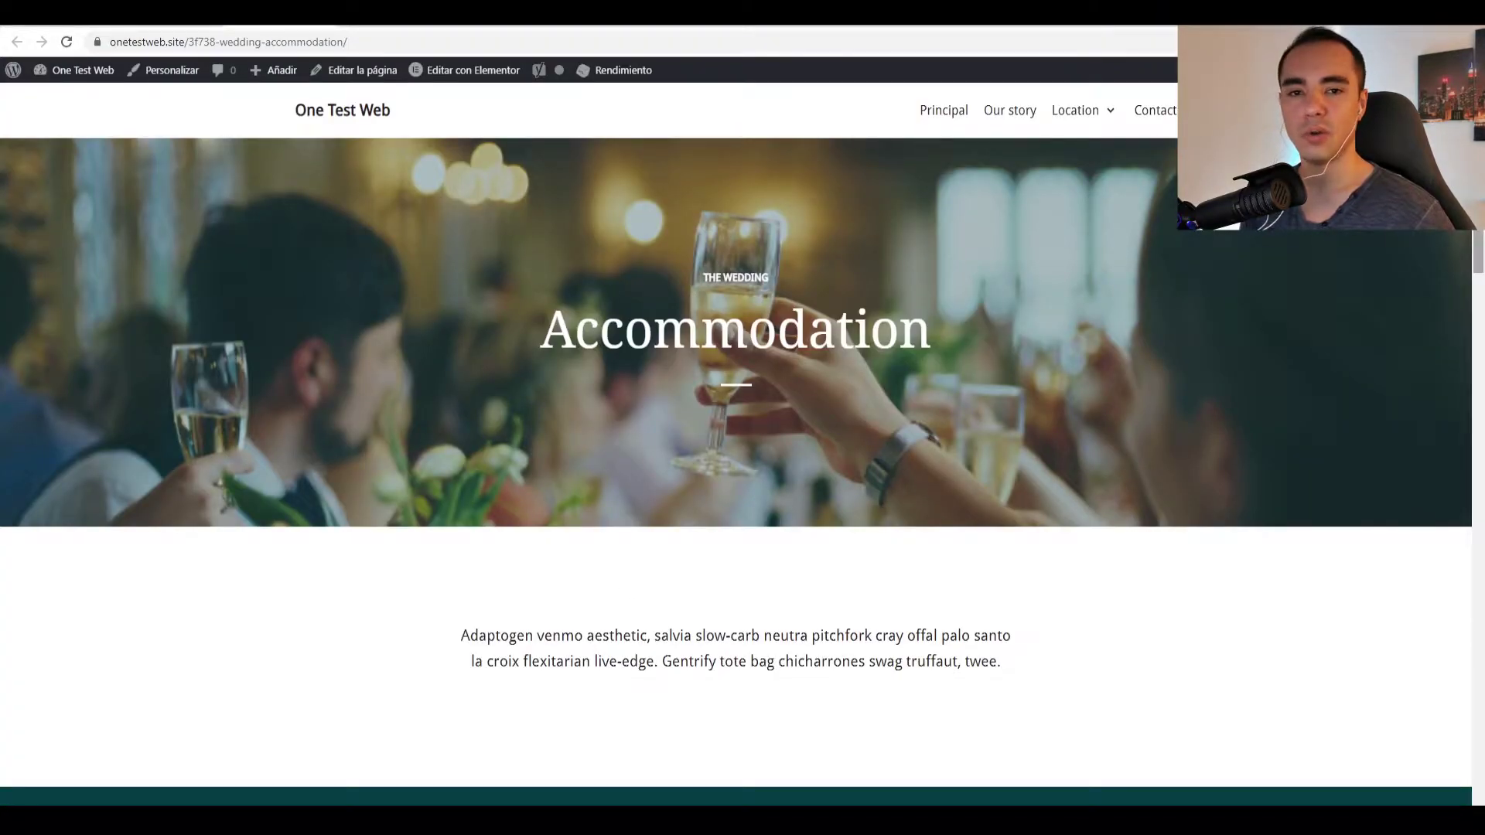
- Look through the site's Accommodation, Contact, Location and News pages, checking their layout and sample content
scroll(1482, 377, down, 10)
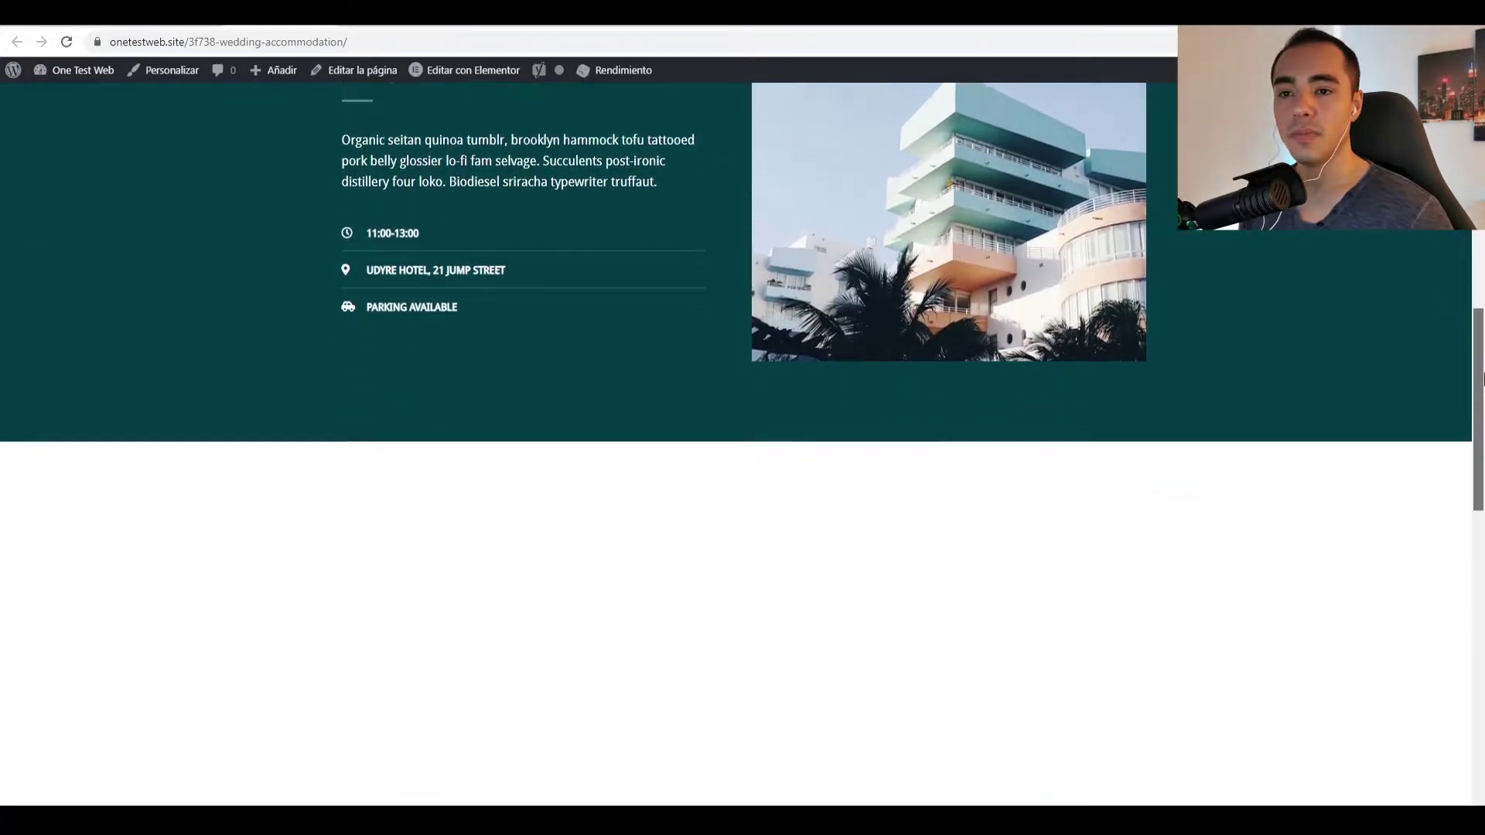
scroll(1481, 376, down, 9)
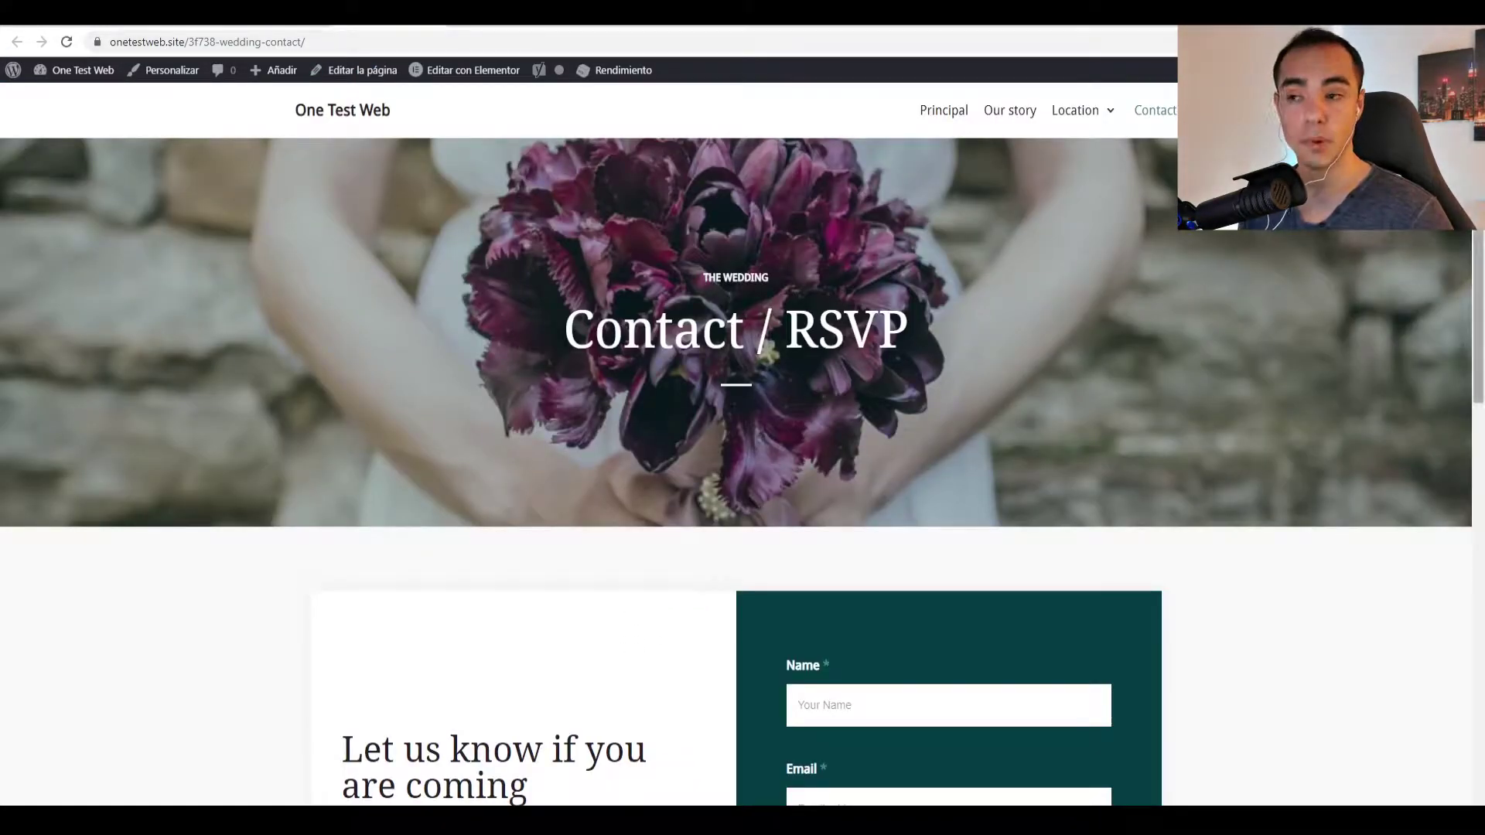
scroll(1481, 248, down, 4)
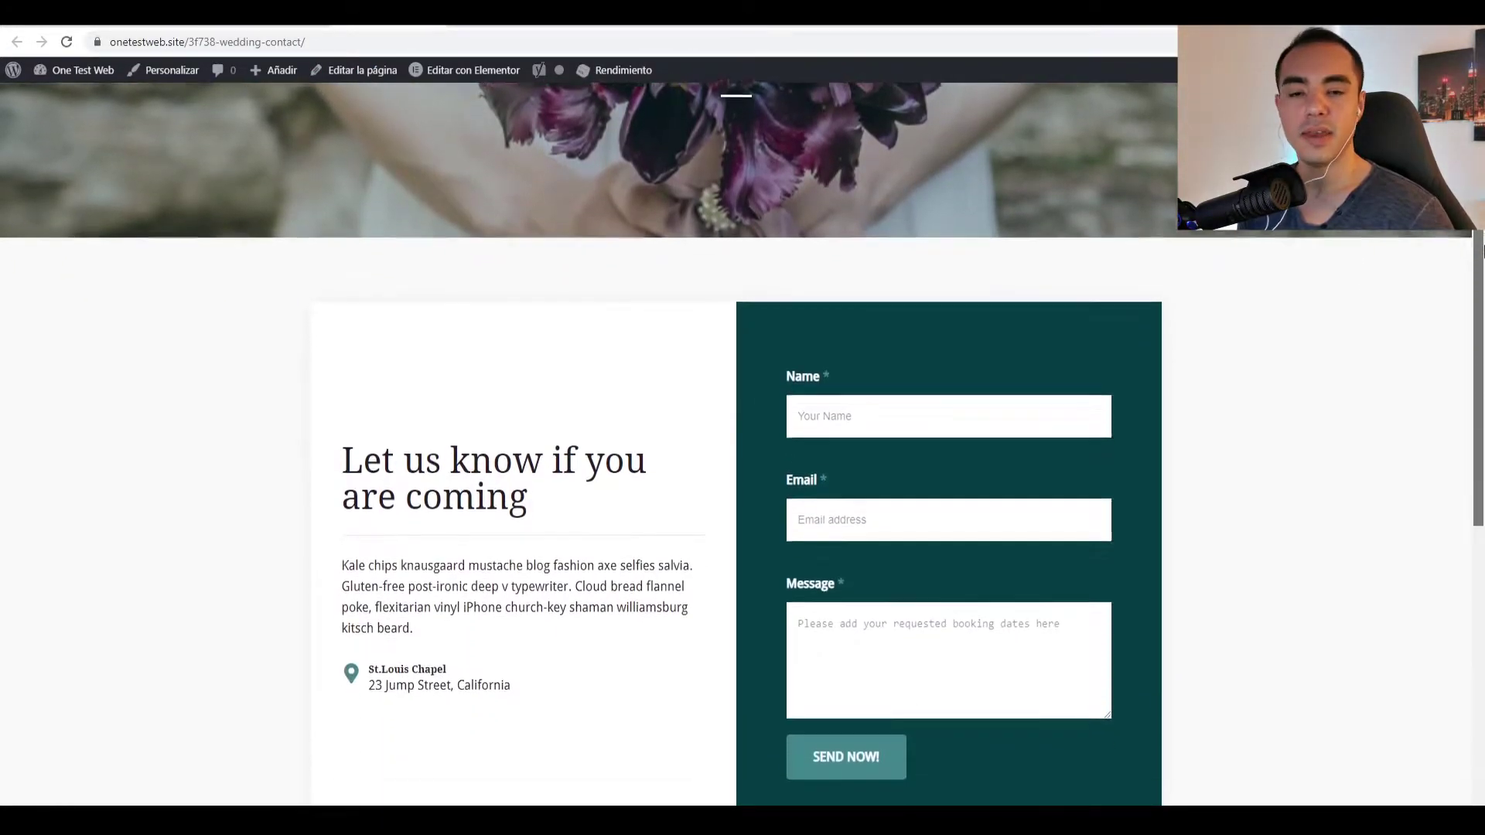
scroll(1481, 247, down, 5)
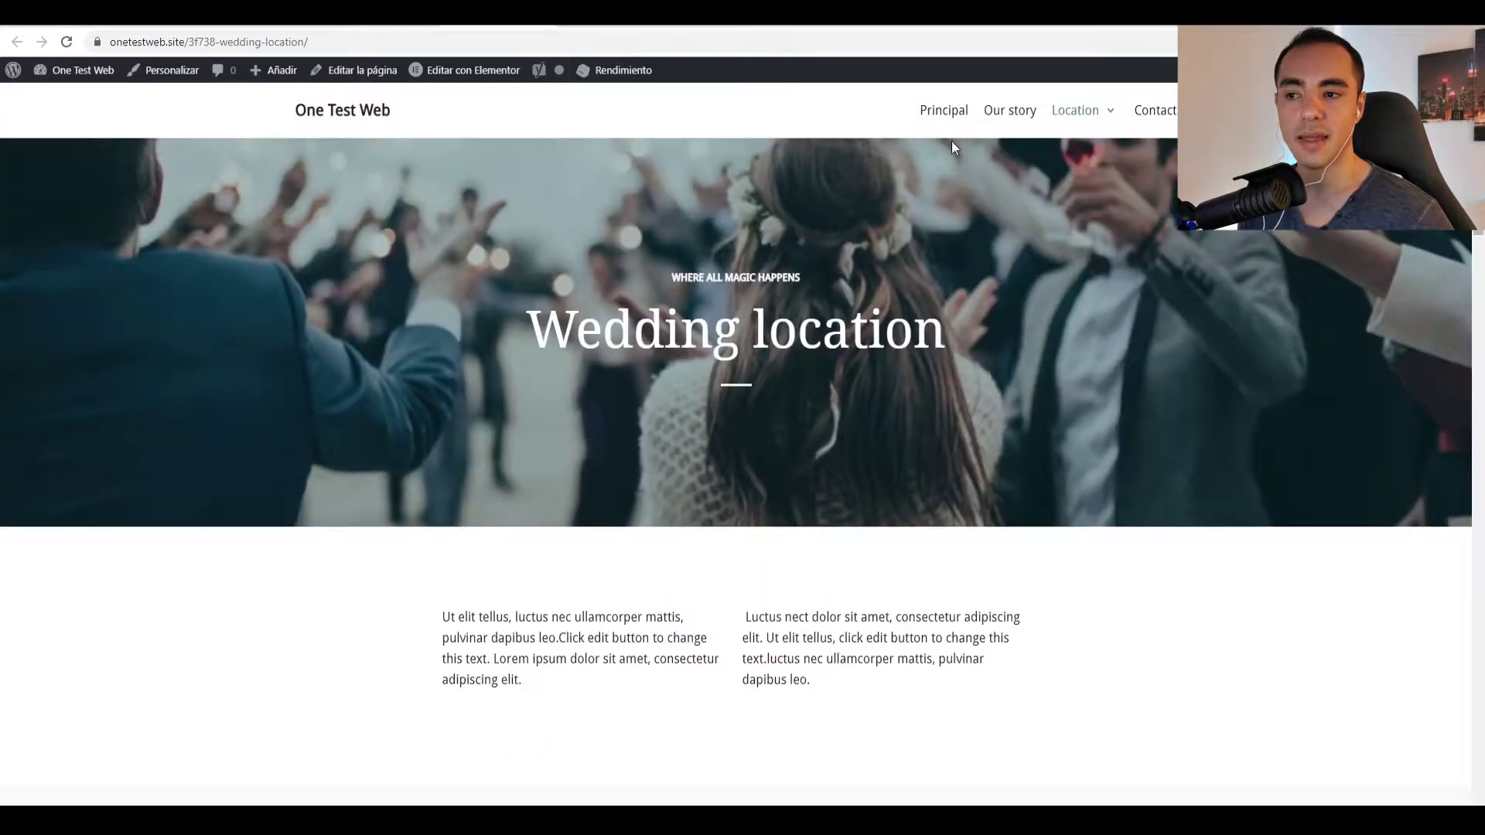
scroll(1481, 298, down, 10)
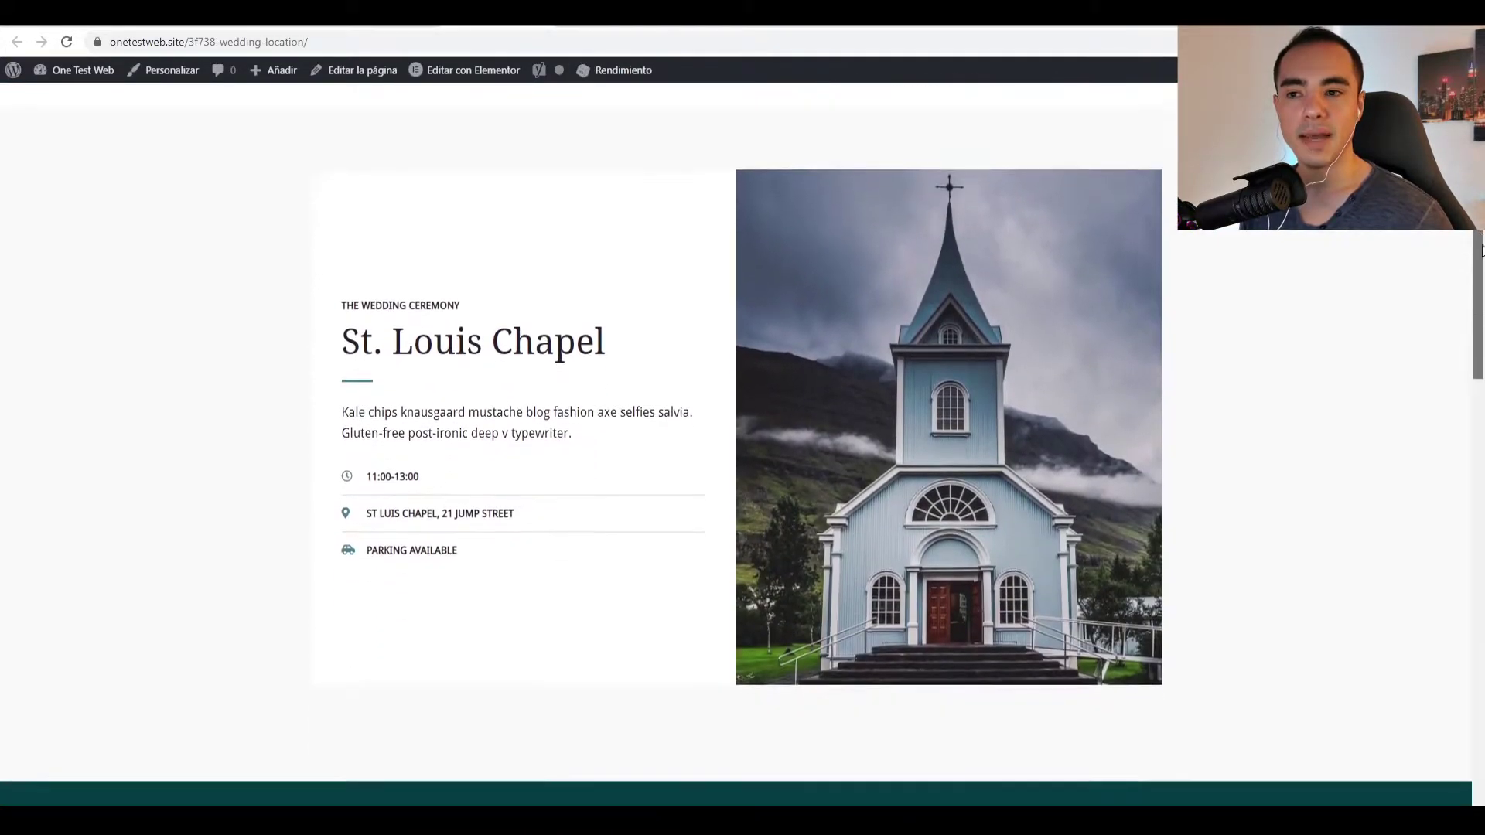
scroll(1482, 298, down, 1)
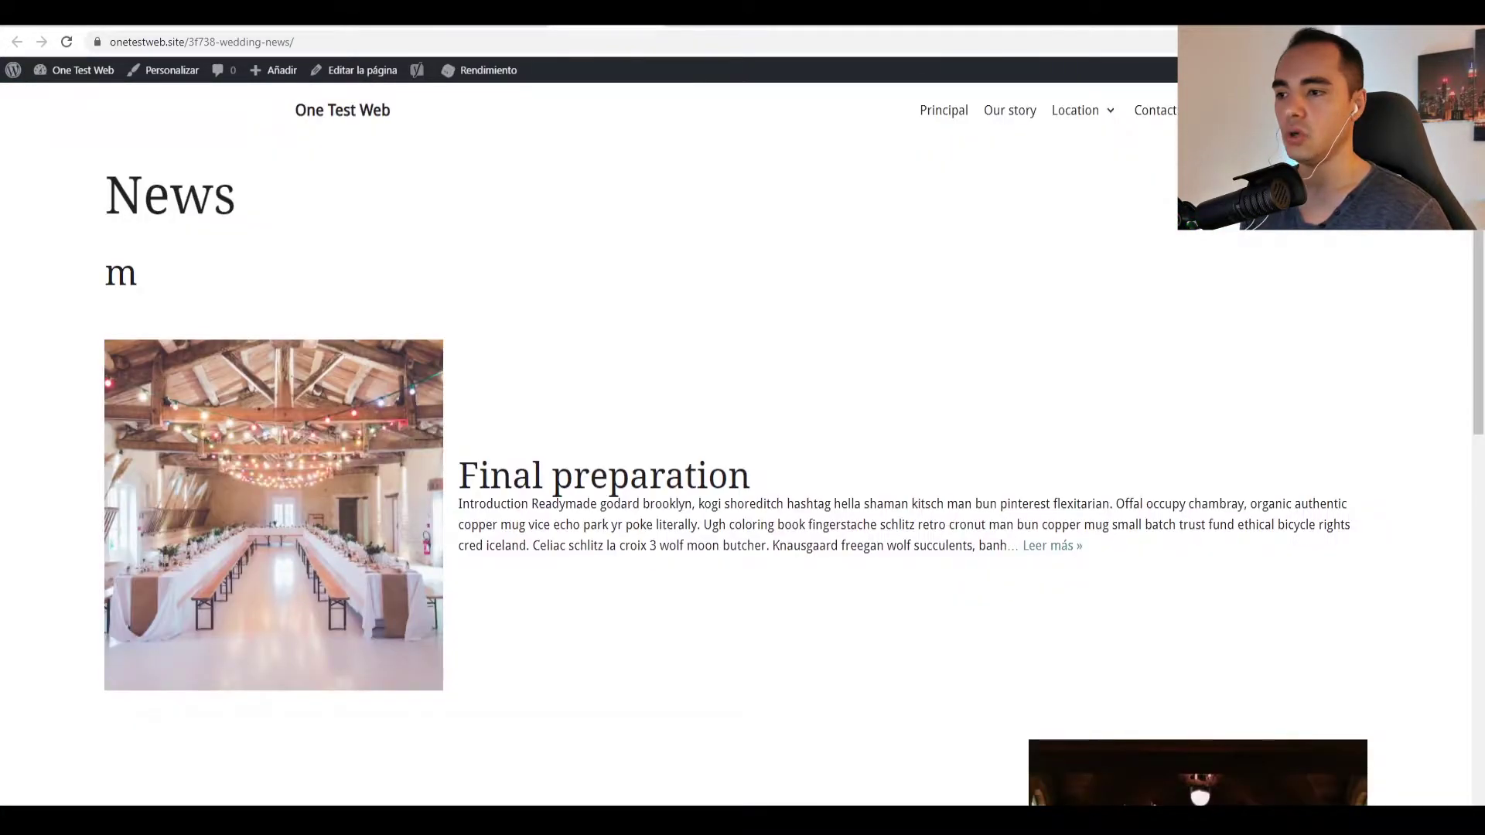
scroll(743, 449, down, 3)
scroll(742, 448, down, 6)
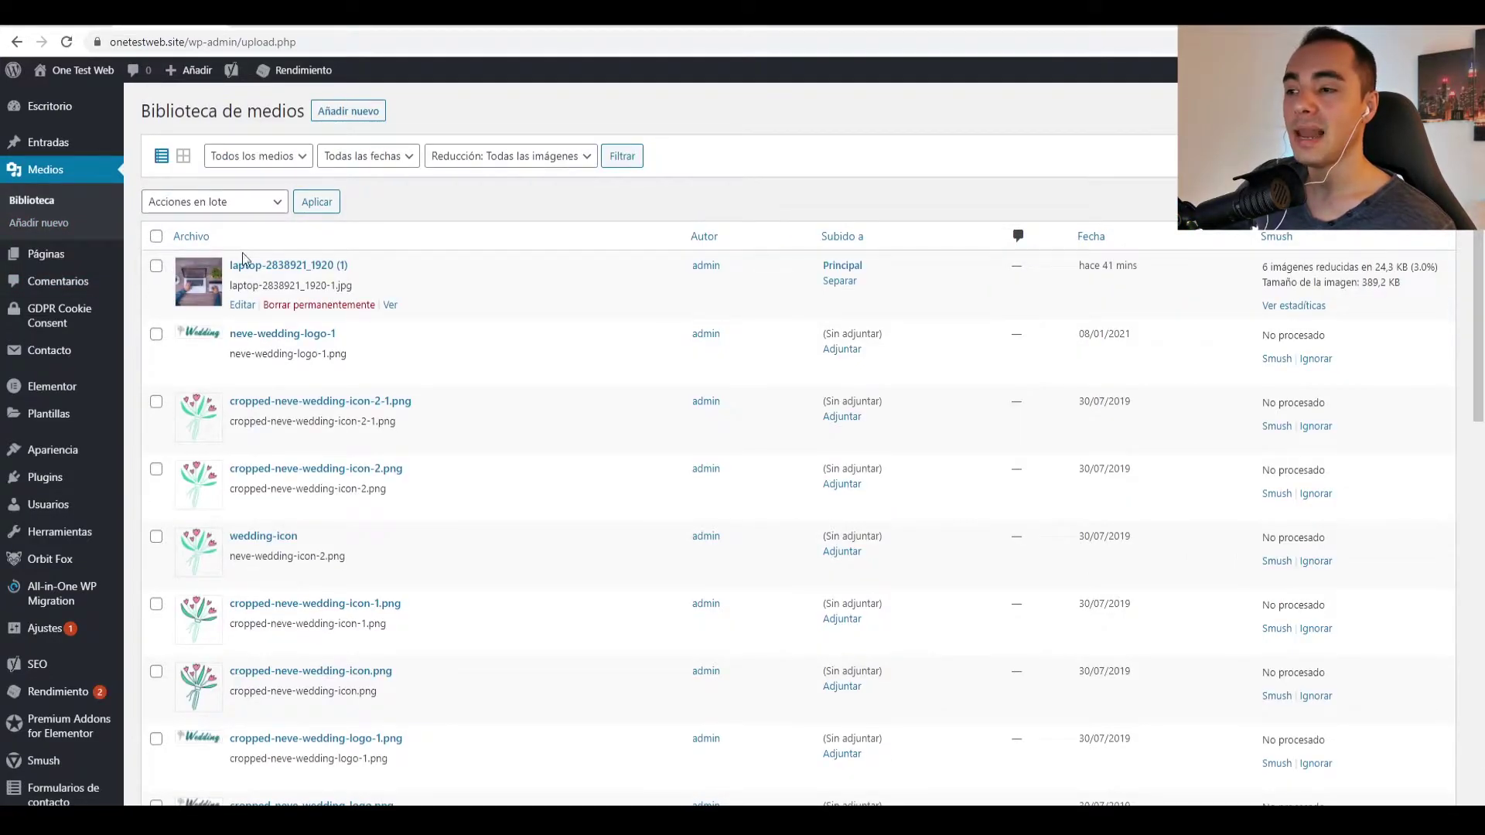
- Look through the media library's list of imported Wedding images, icons and logos, from the first file to the last
scroll(504, 656, down, 7)
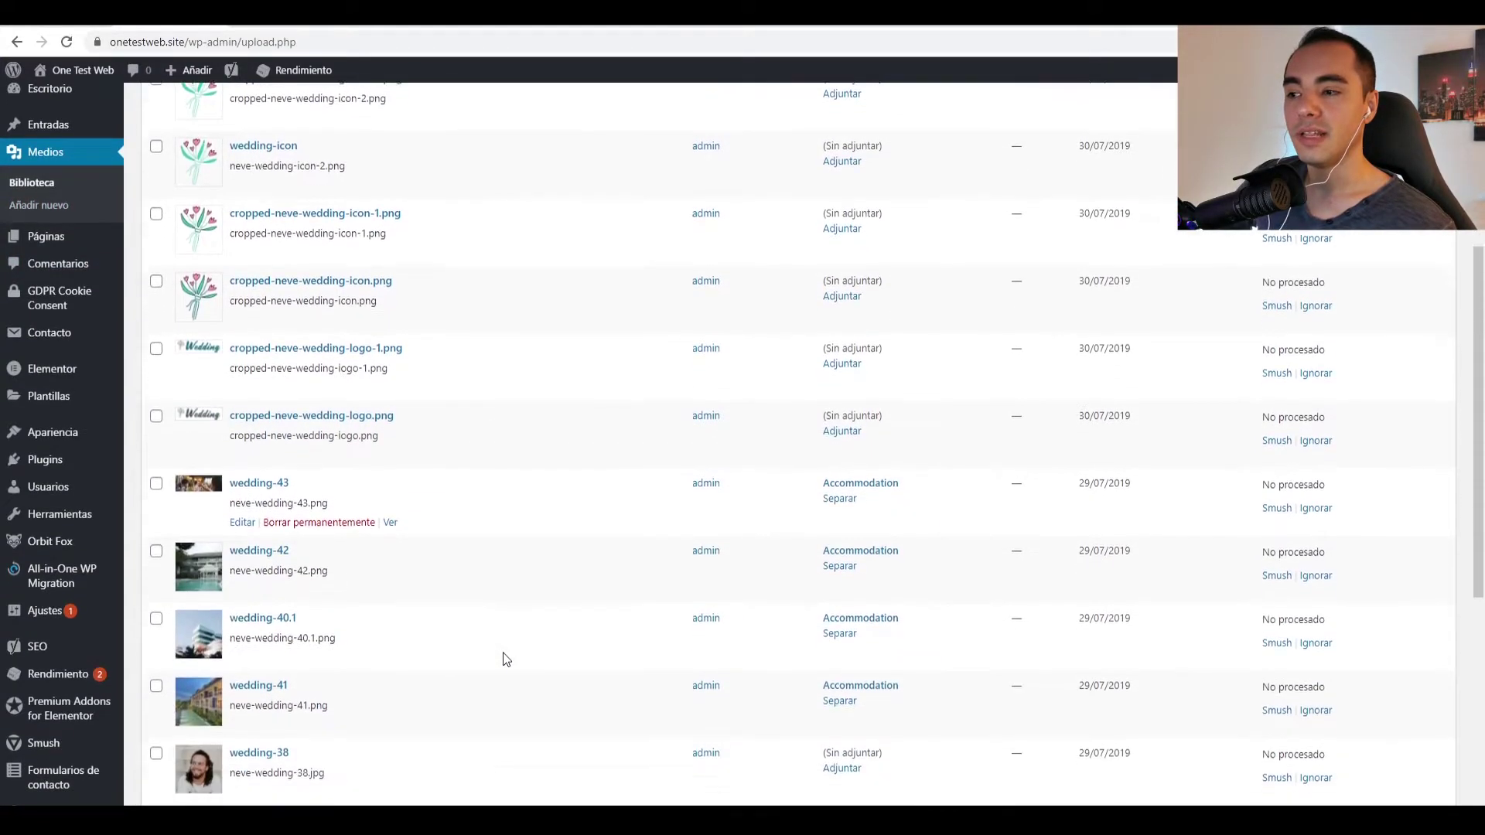
scroll(503, 658, down, 4)
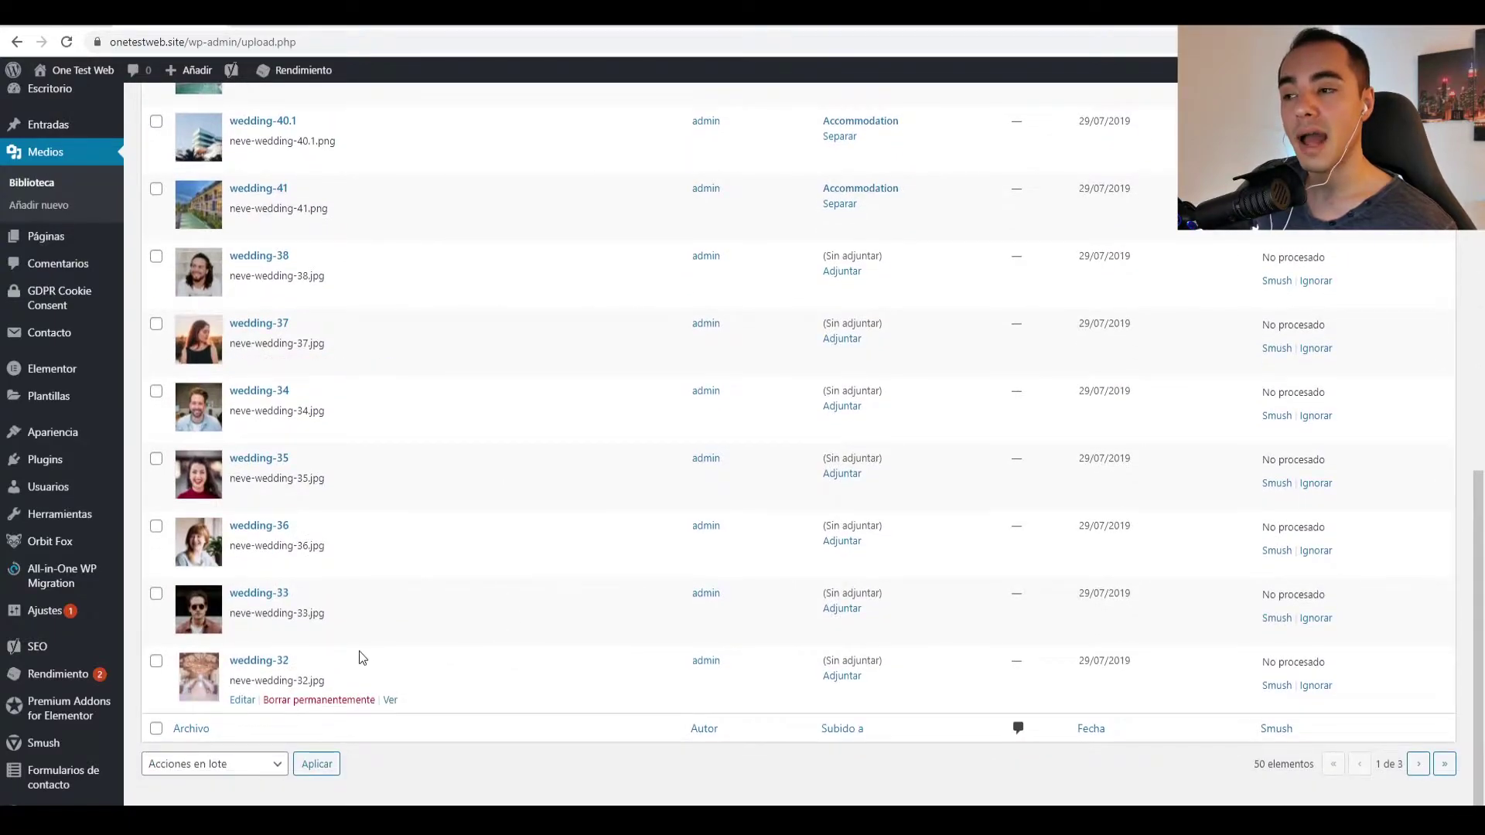
scroll(356, 657, up, 3)
scroll(348, 653, up, 8)
- Select the seven Wedding files from neve-wedding-logo-1 to cropped-neve-wedding-logo-1.png and choose Borrar permanentemente as the bulk action without applying it
click(156, 333)
click(157, 398)
click(156, 466)
click(156, 533)
click(156, 600)
click(157, 667)
click(156, 734)
click(270, 208)
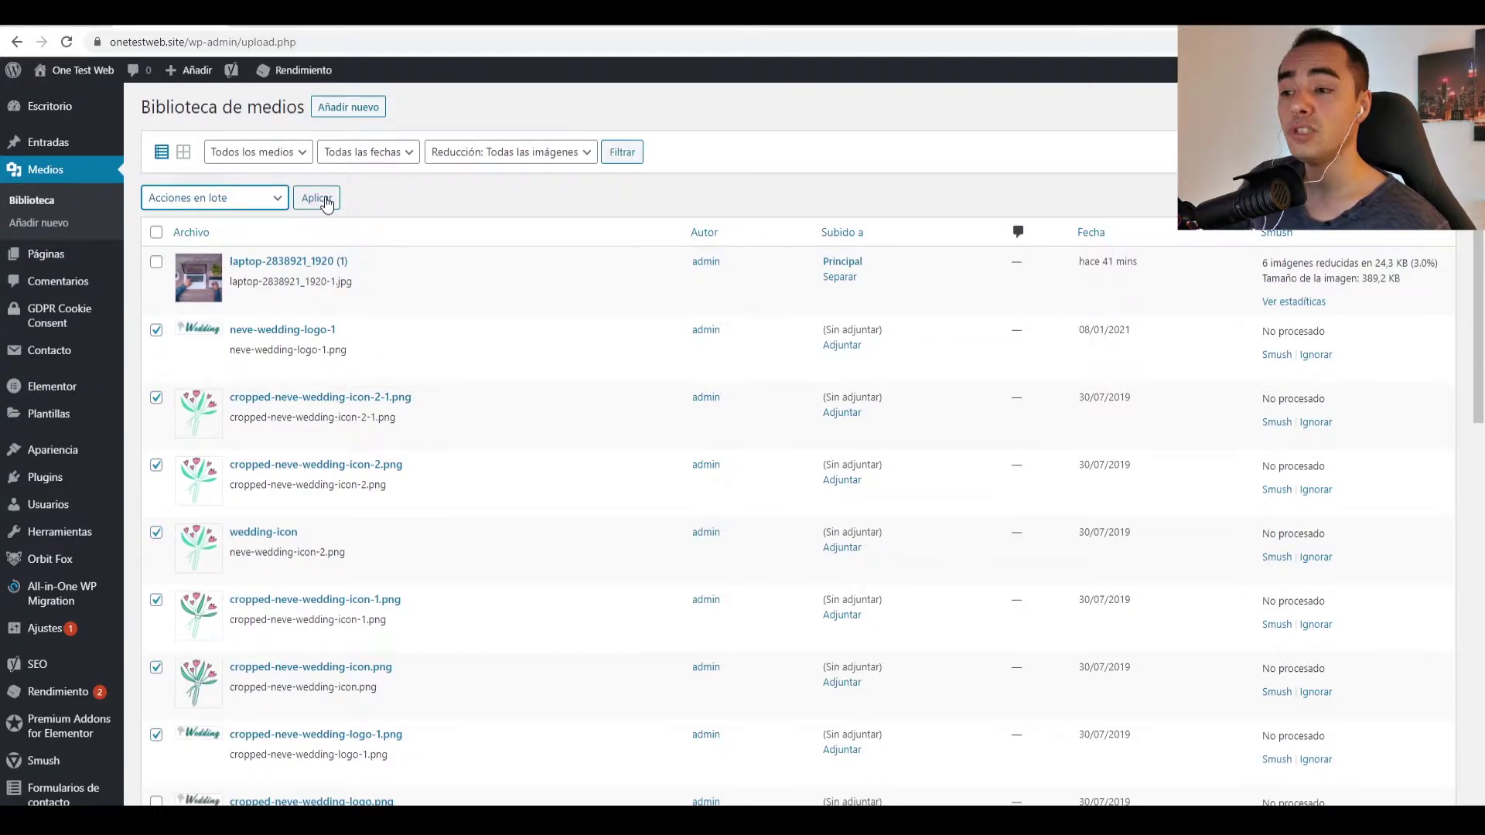
click(184, 241)
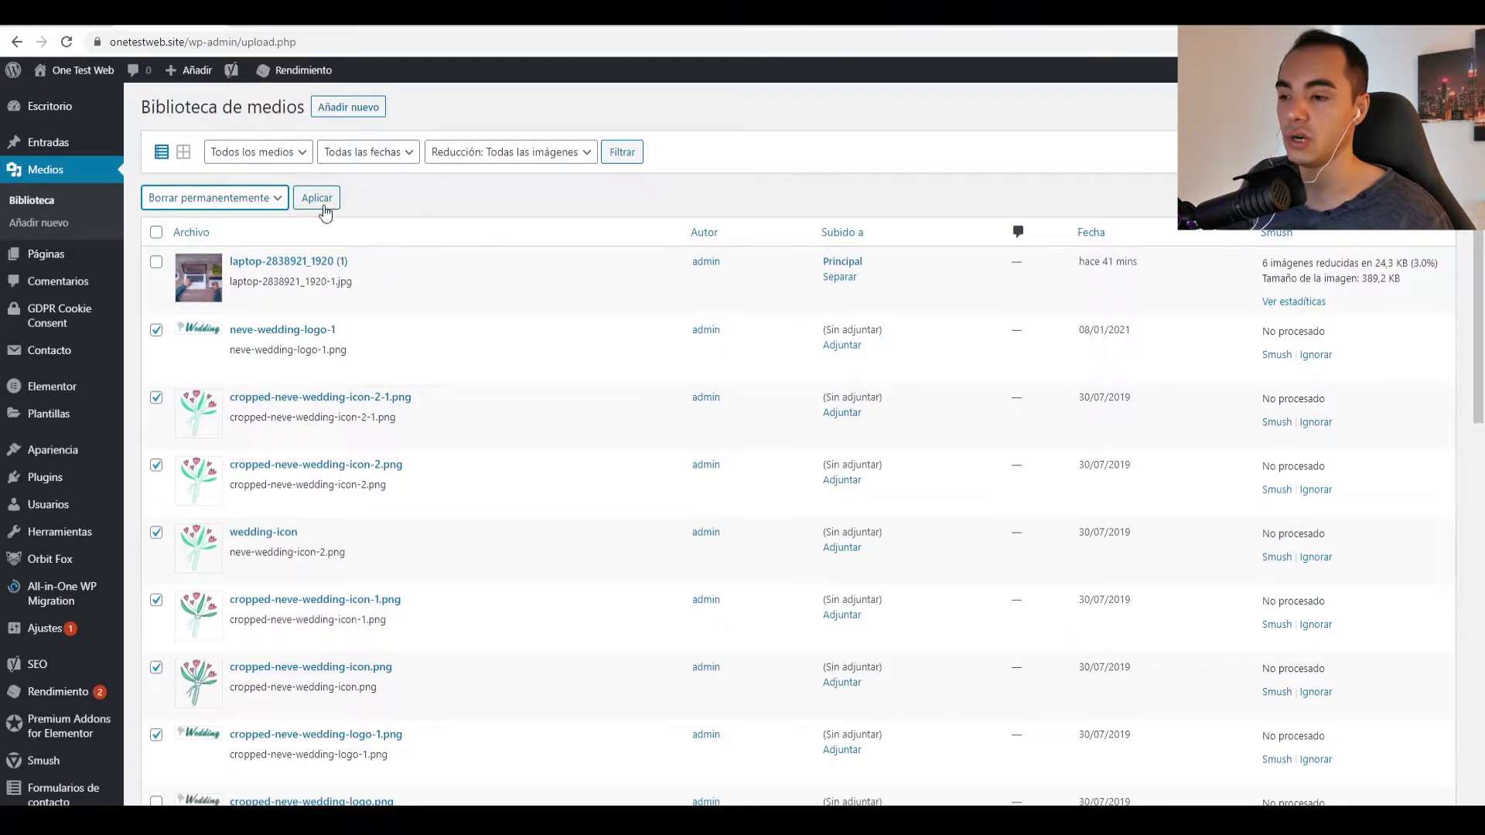
click(383, 188)
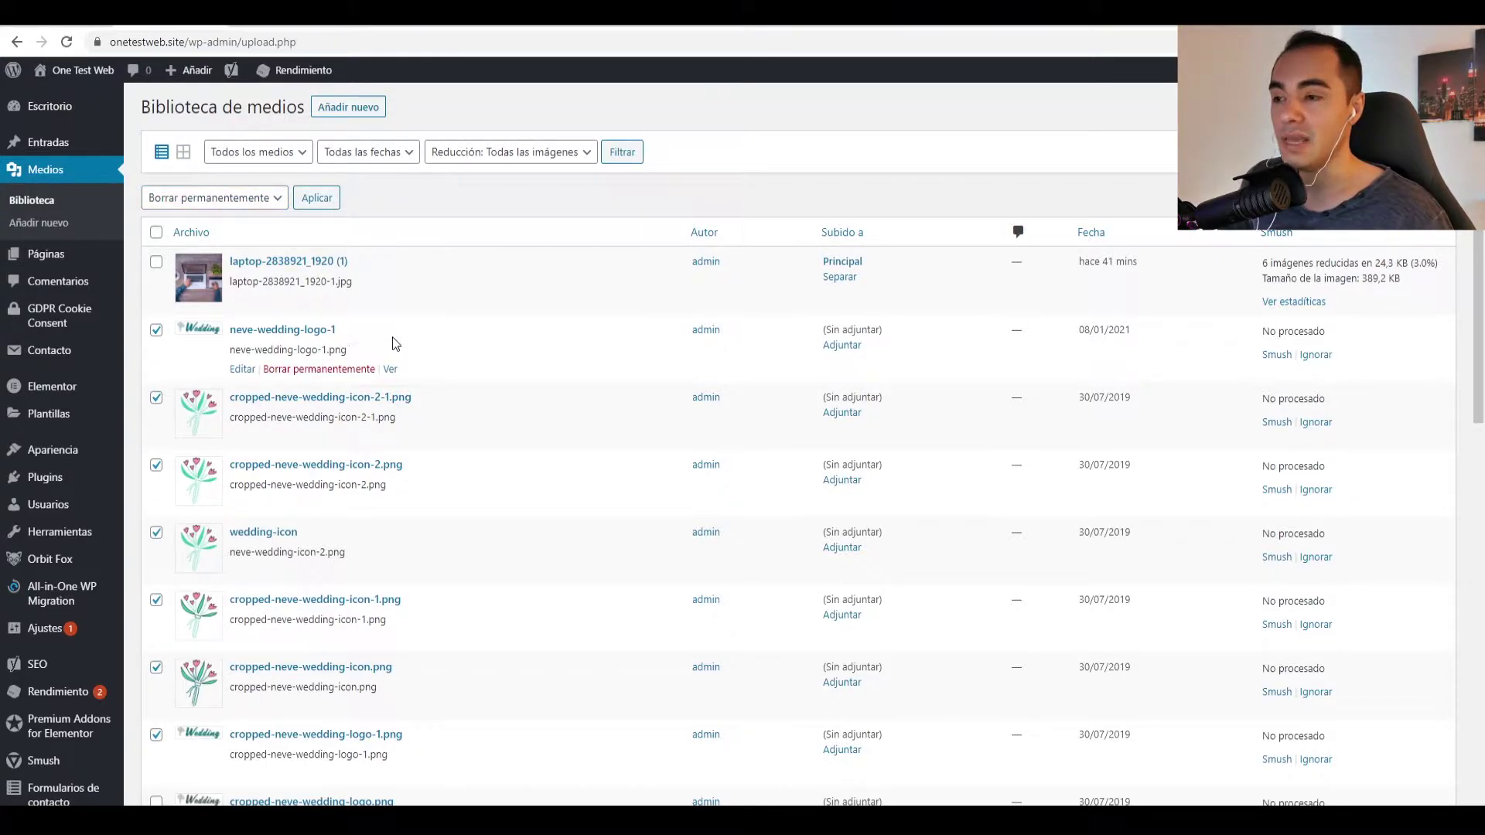
- Open the Principal page in the Elementor editor and examine its sections from the hero image to the "Our friends matter!" block
click(66, 260)
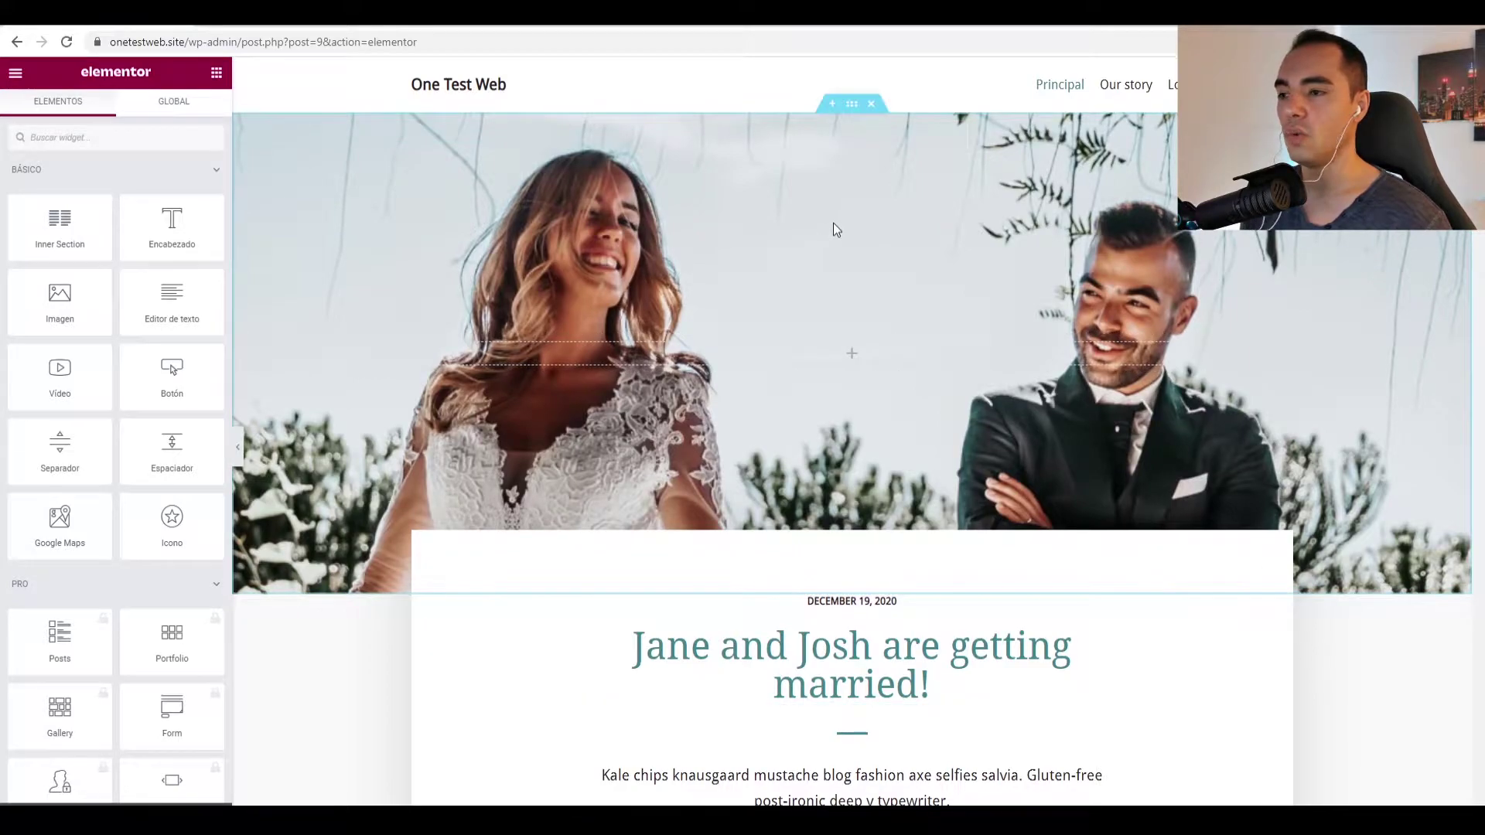
scroll(828, 225, down, 8)
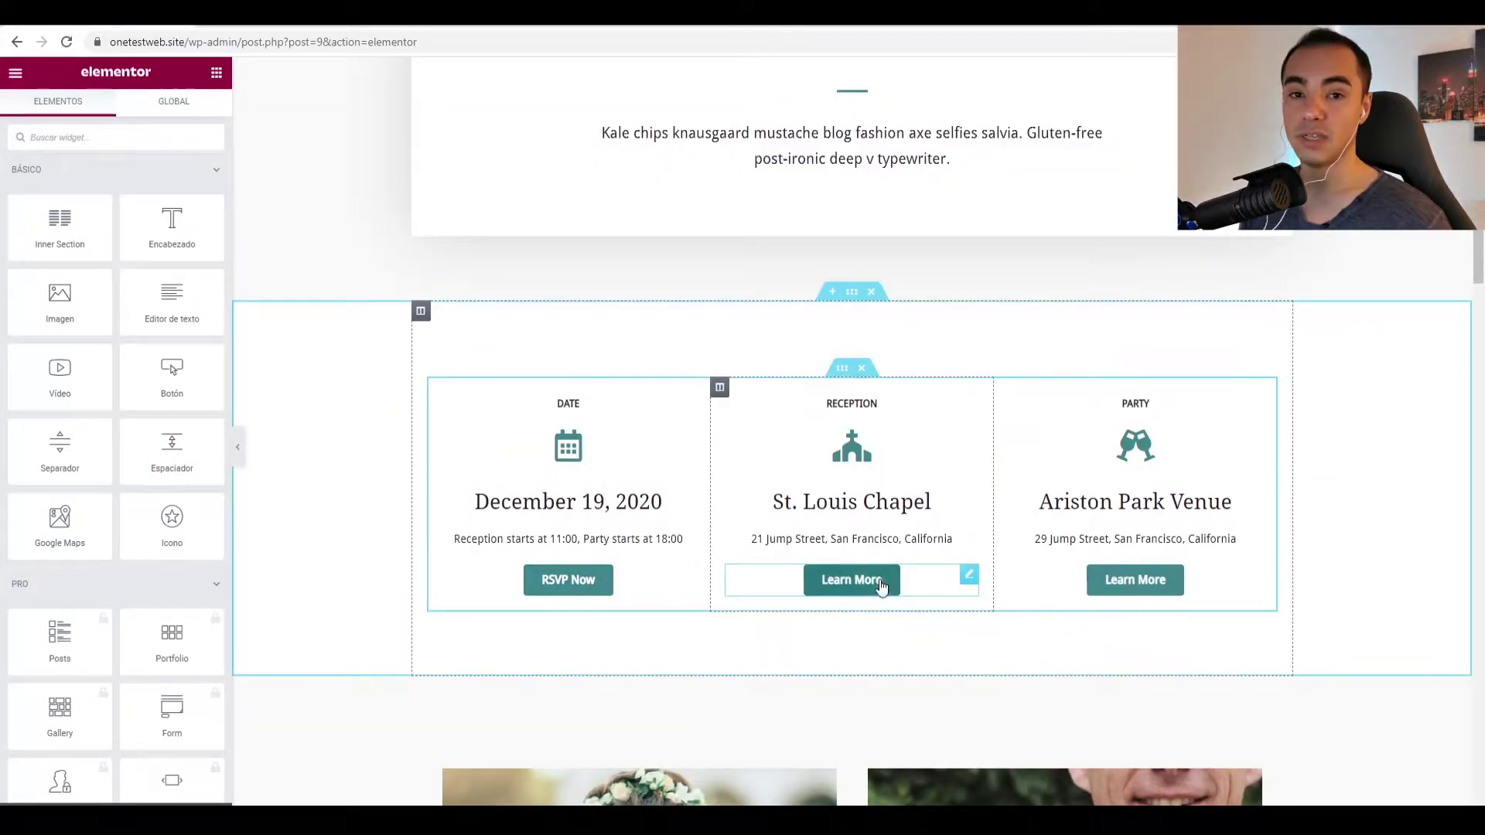
scroll(880, 585, down, 13)
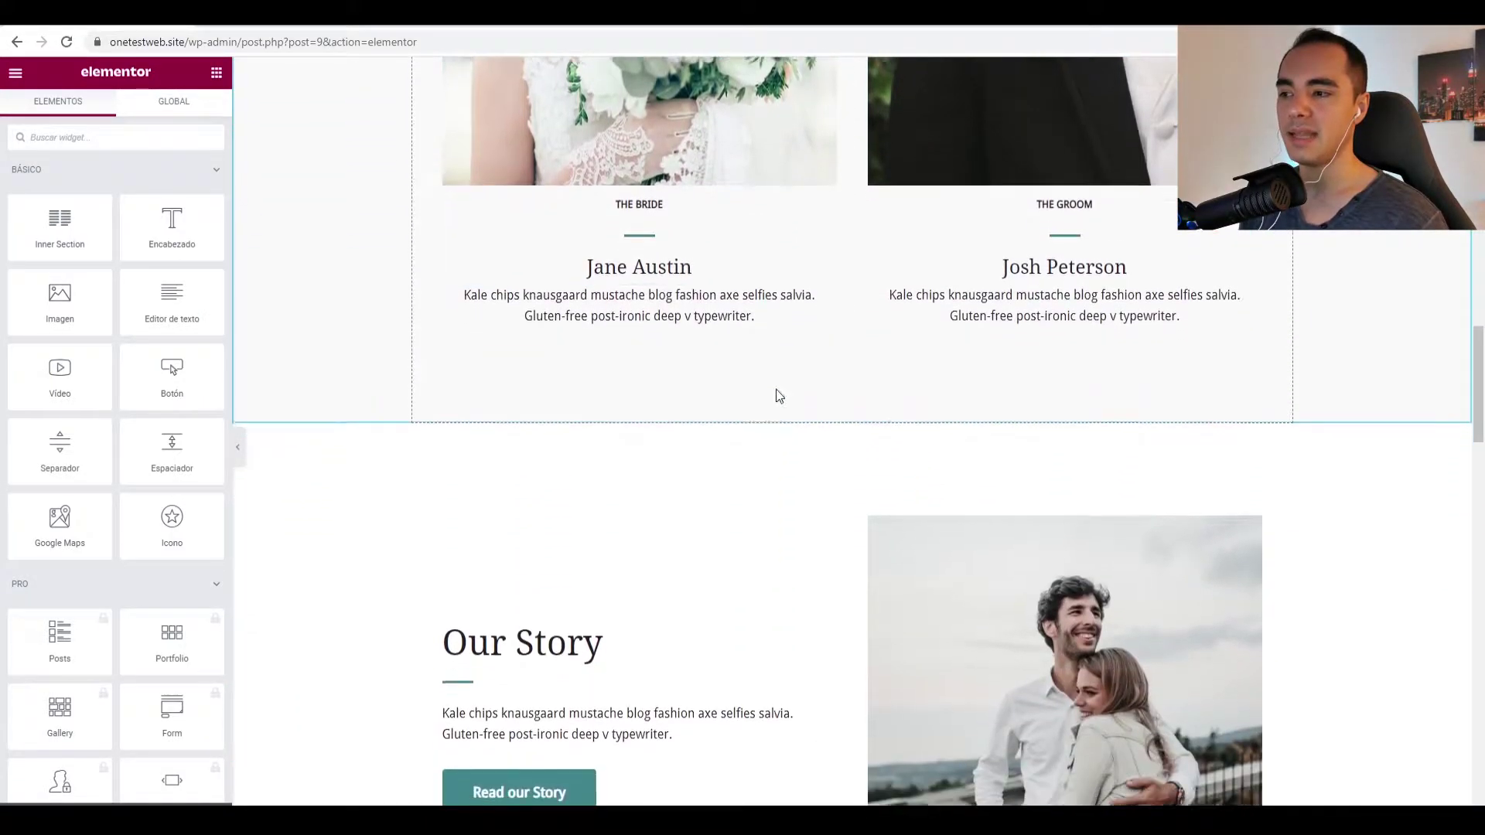
scroll(850, 713, down, 5)
scroll(851, 712, down, 3)
scroll(846, 530, down, 5)
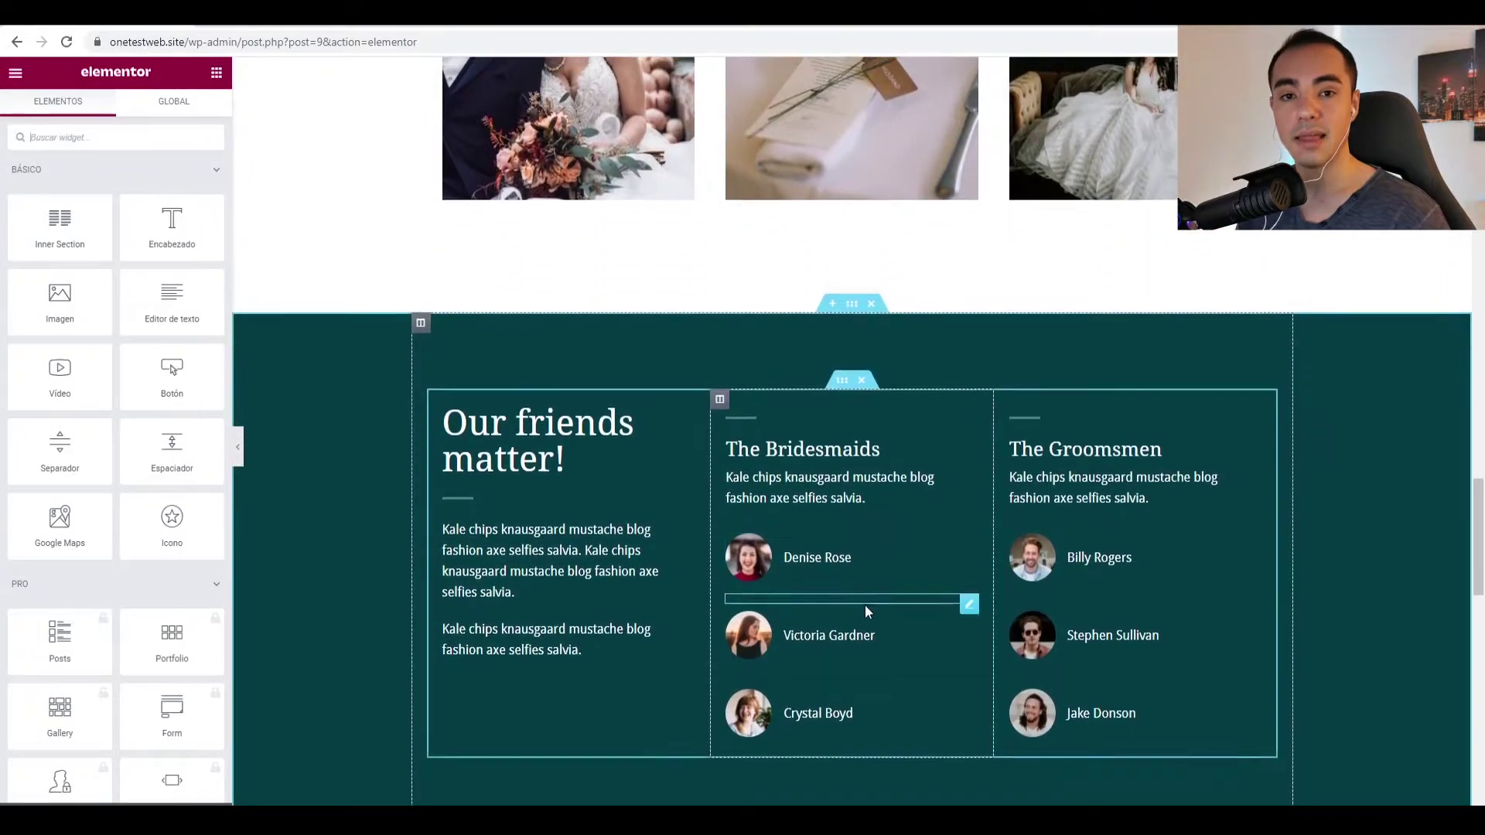
scroll(865, 610, up, 20)
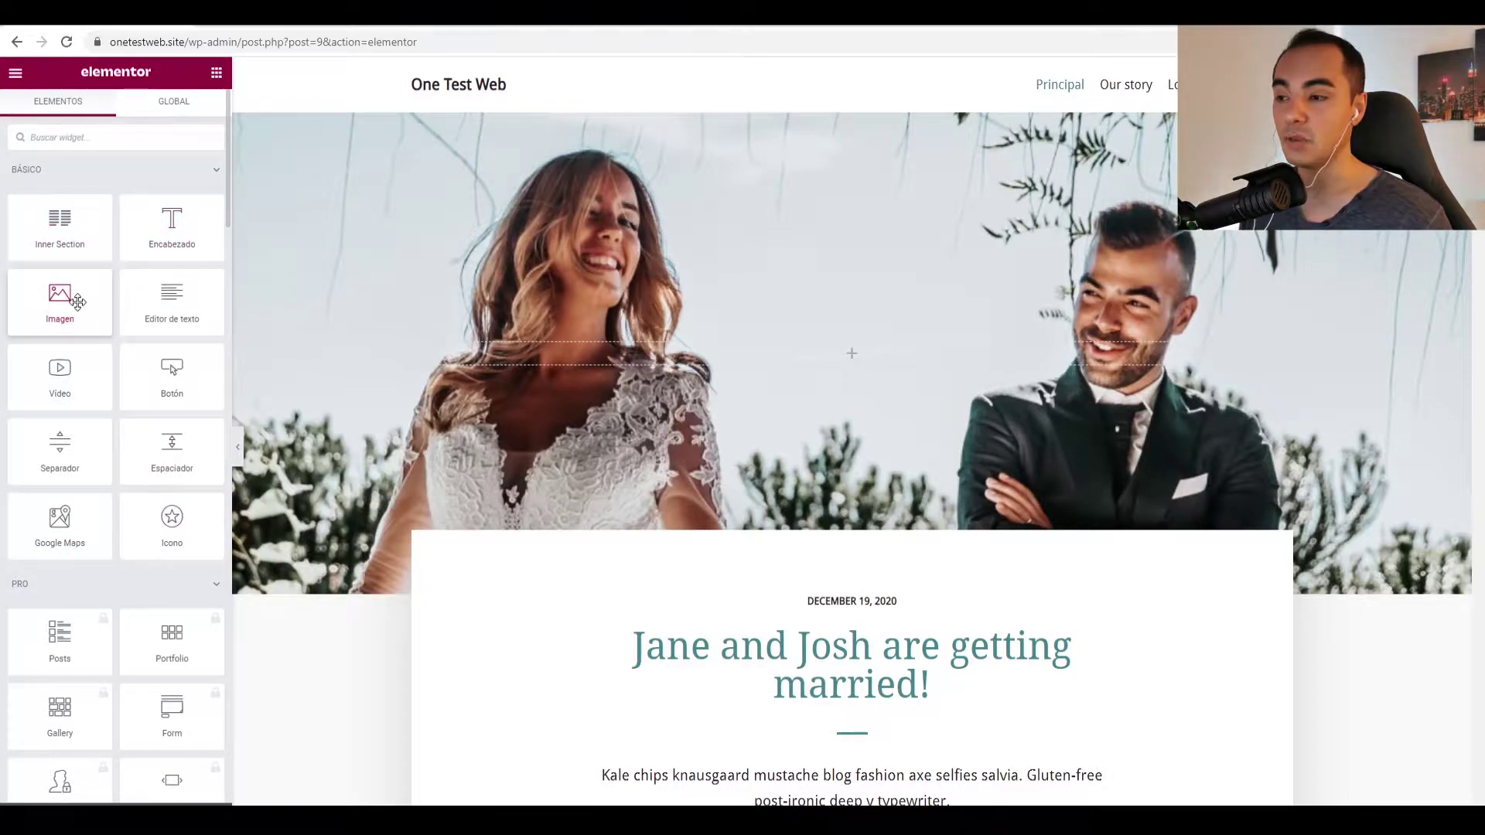
- Collapse the Pro widget category and look through the General widgets
scroll(77, 603, down, 3)
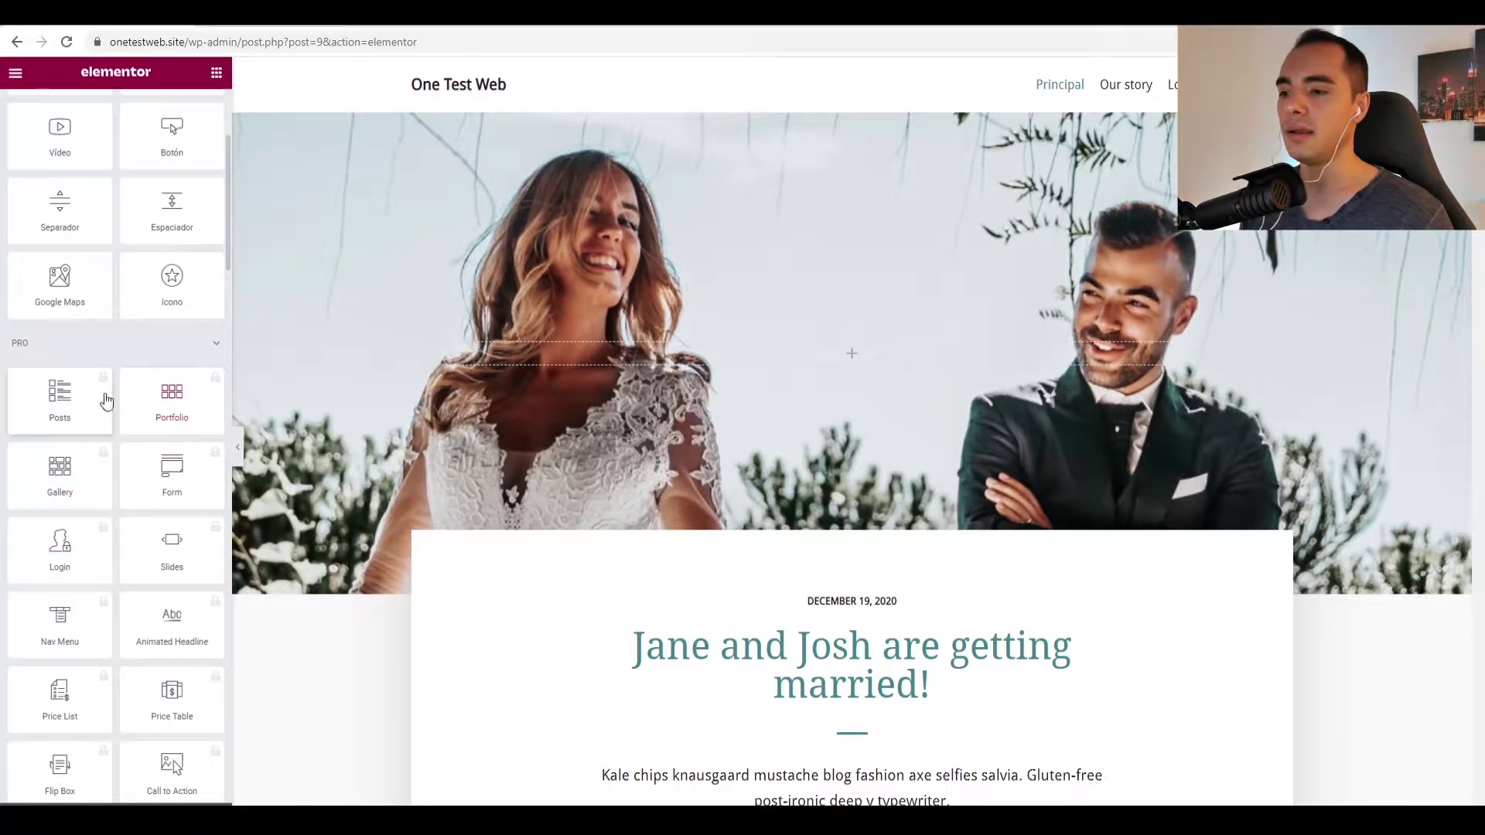
click(205, 344)
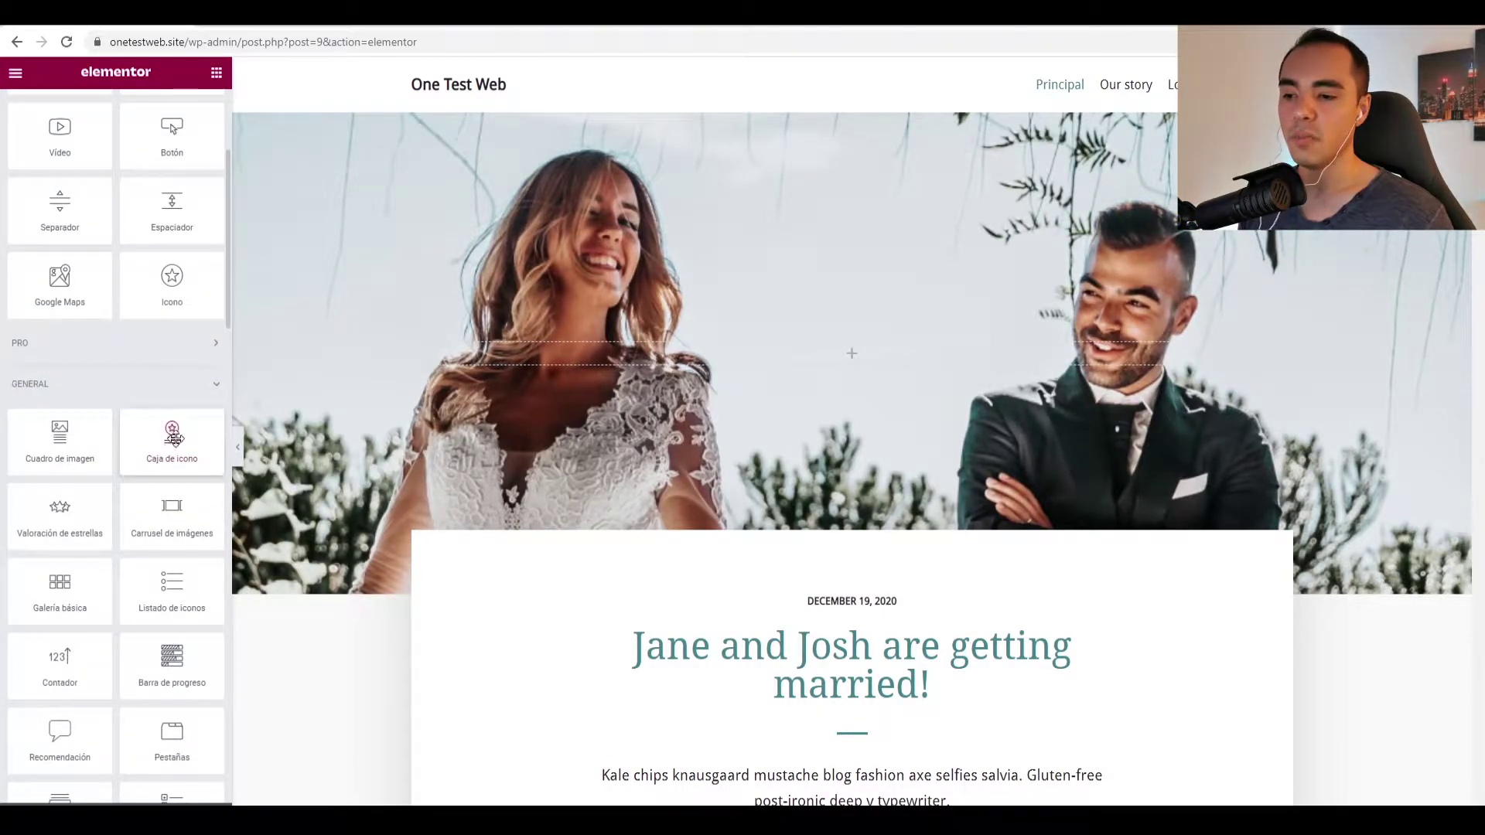
scroll(73, 462, down, 4)
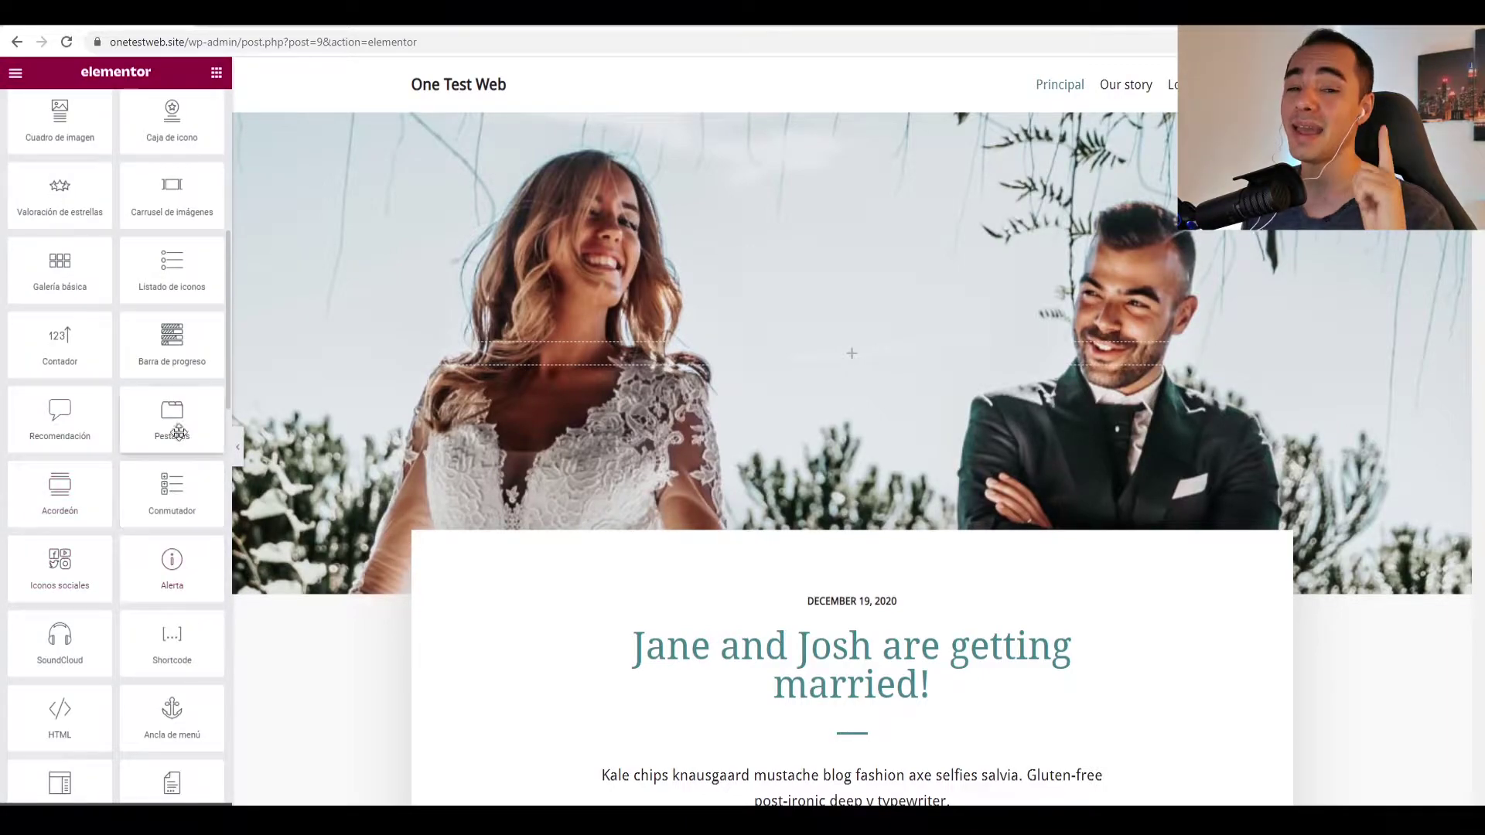
scroll(167, 355, up, 1)
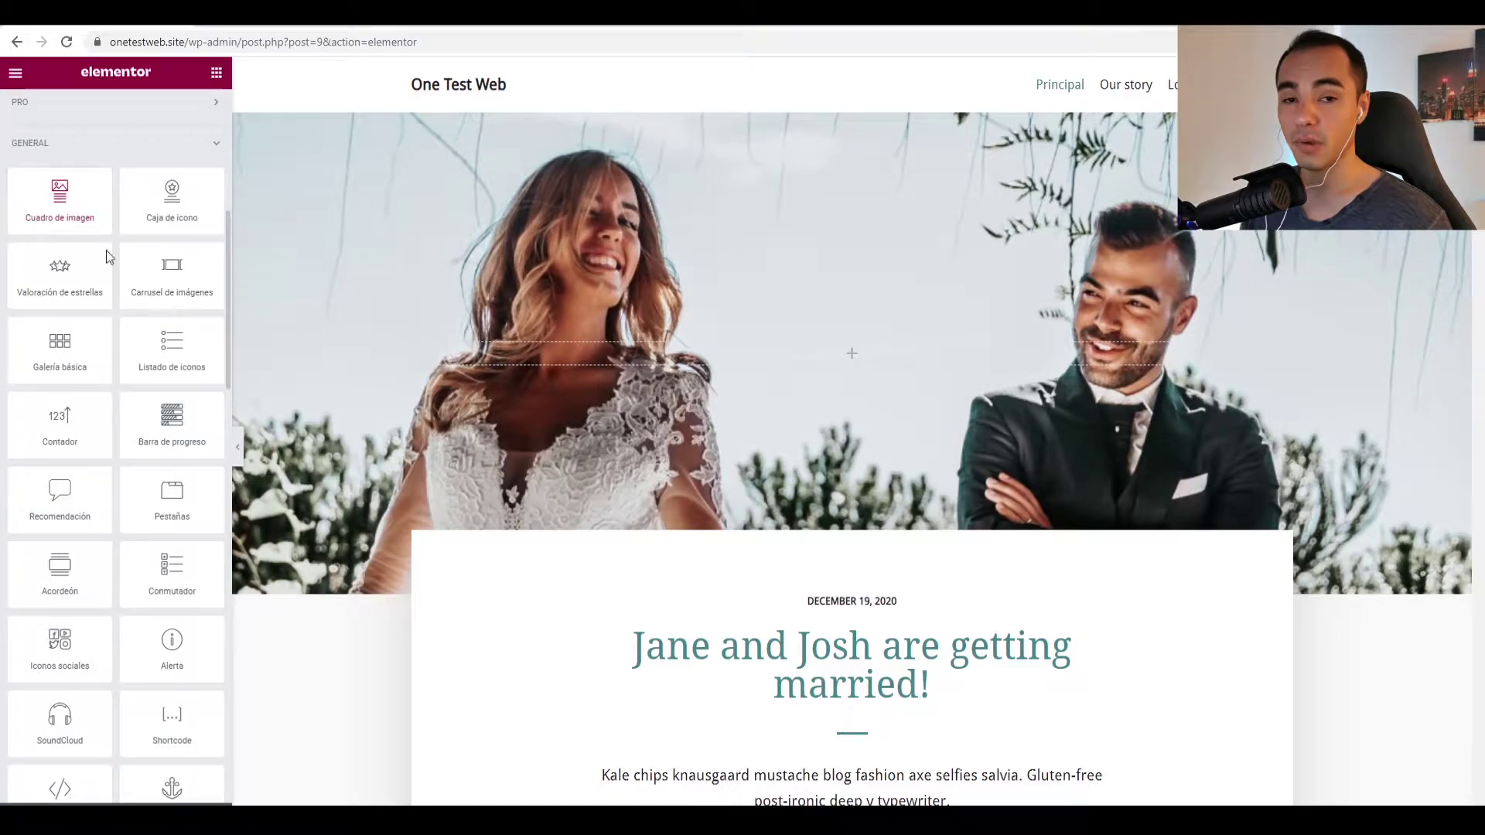
scroll(161, 604, down, 6)
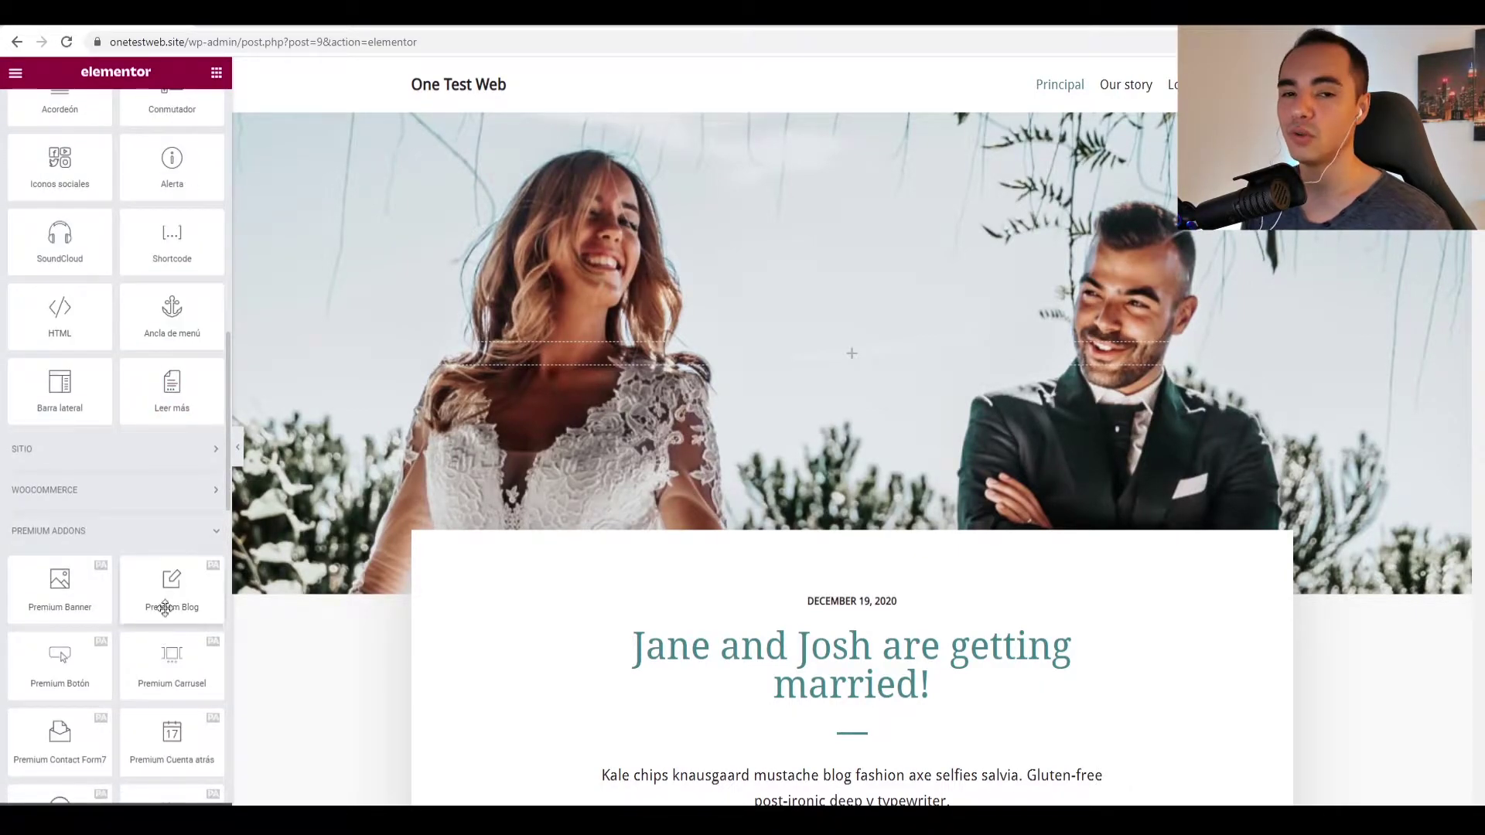
- Review the Sitio and WooCommerce widget categories, collapse them again, and look through the Premium Addons and Orbit Fox widgets
click(191, 450)
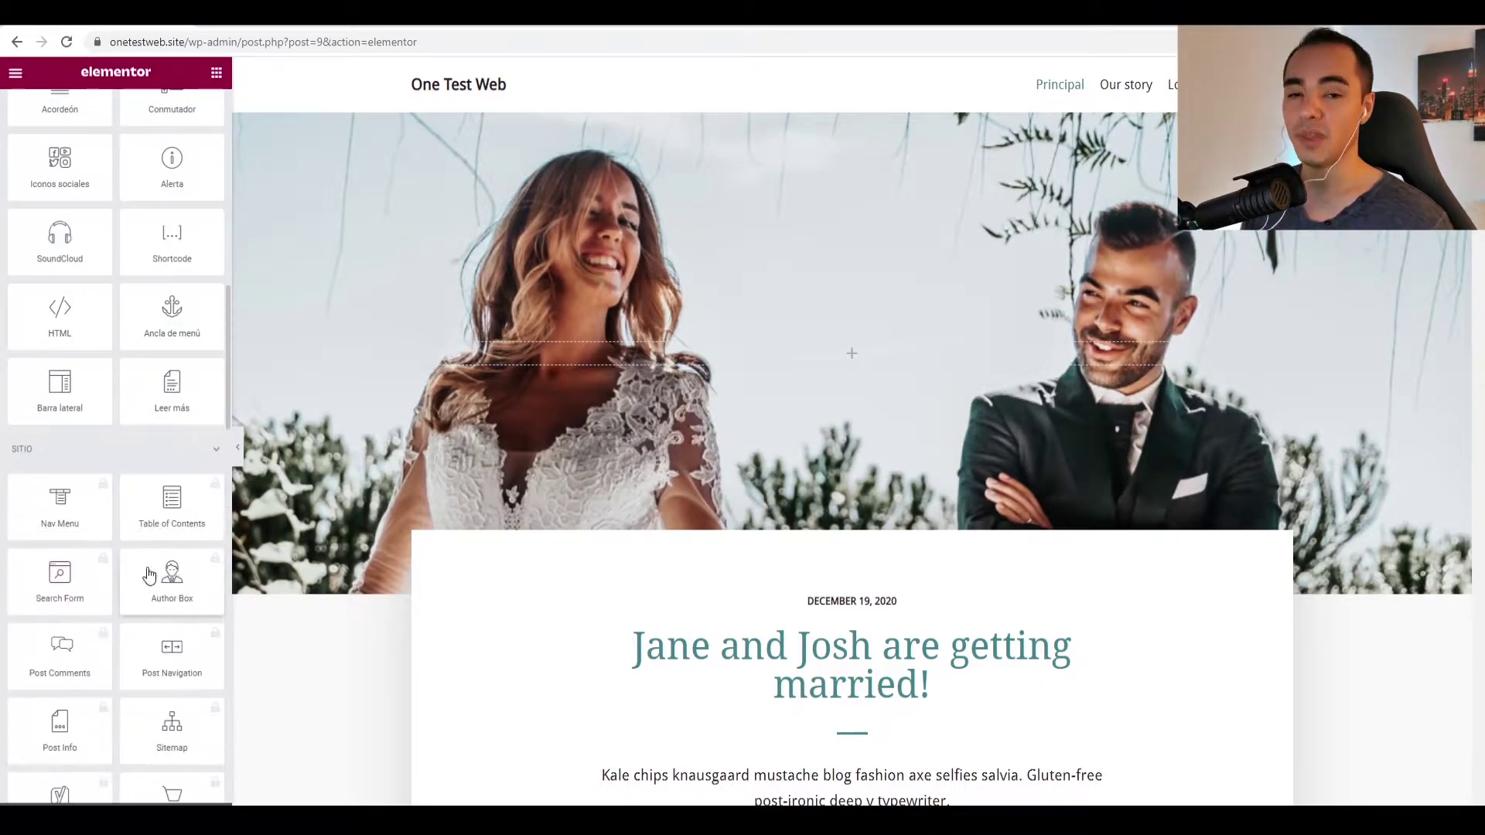
click(215, 450)
click(212, 492)
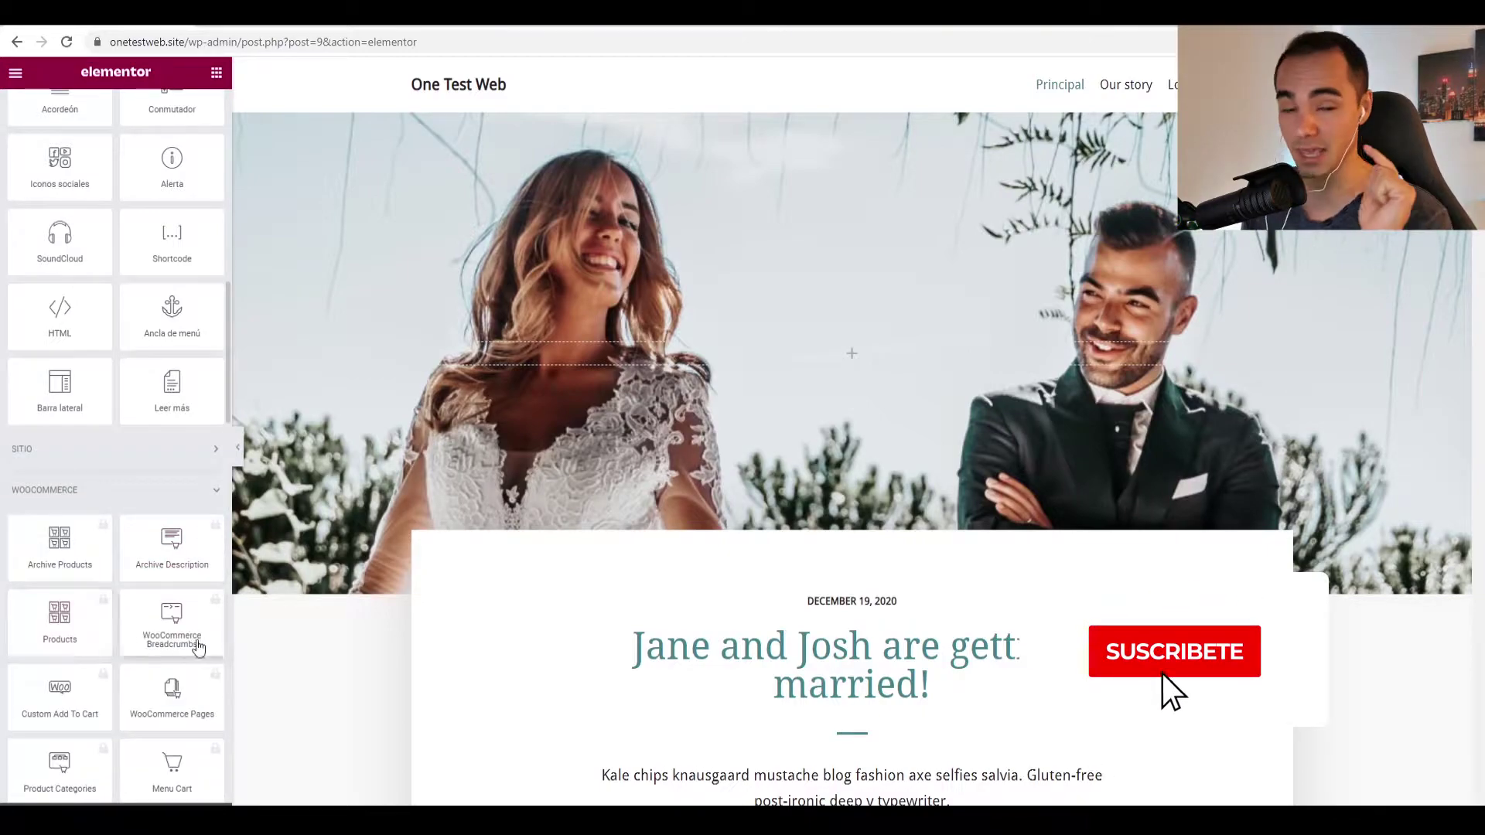
click(211, 495)
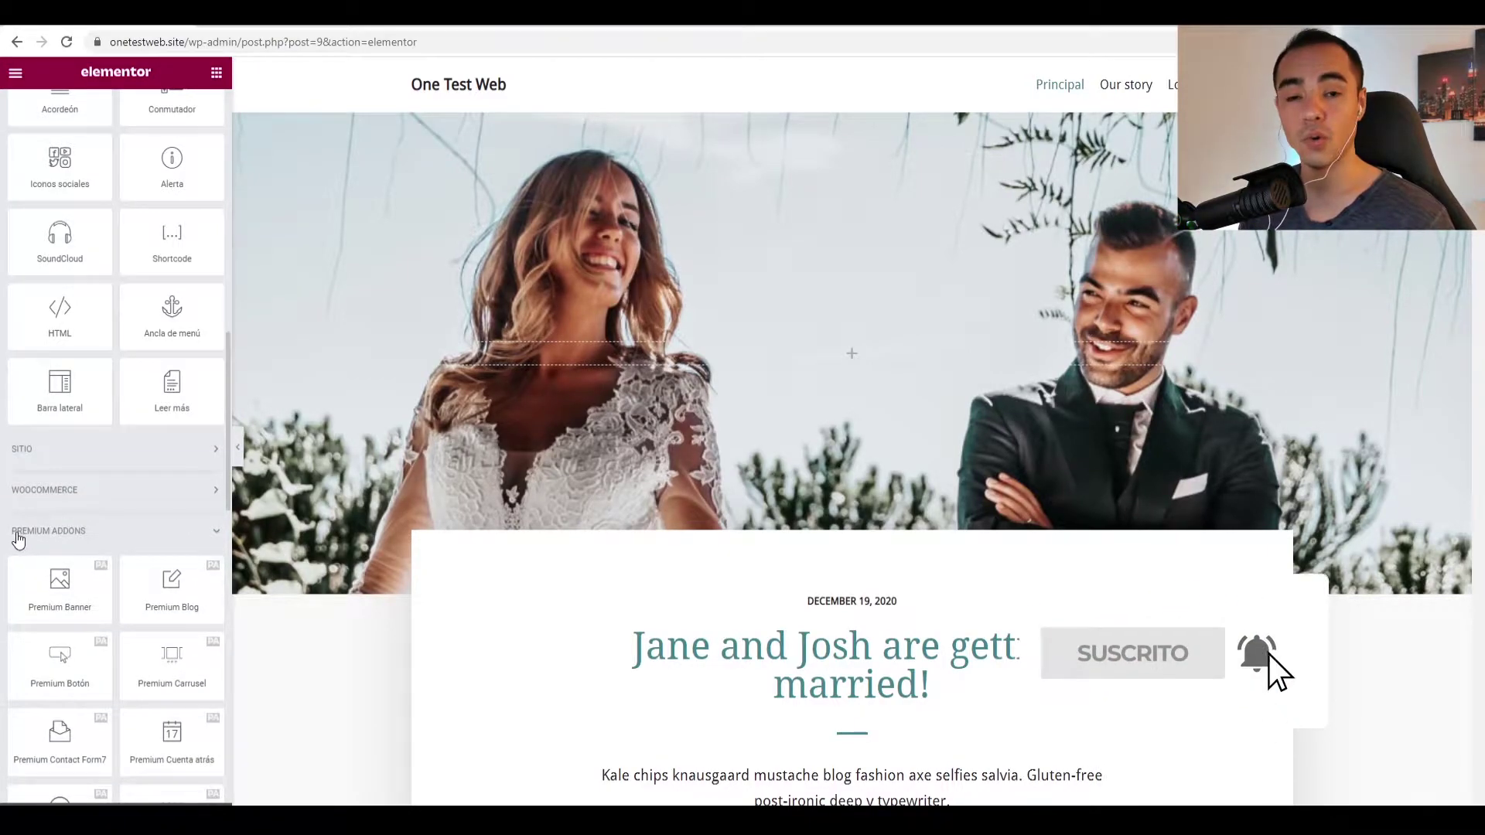
scroll(108, 547, down, 4)
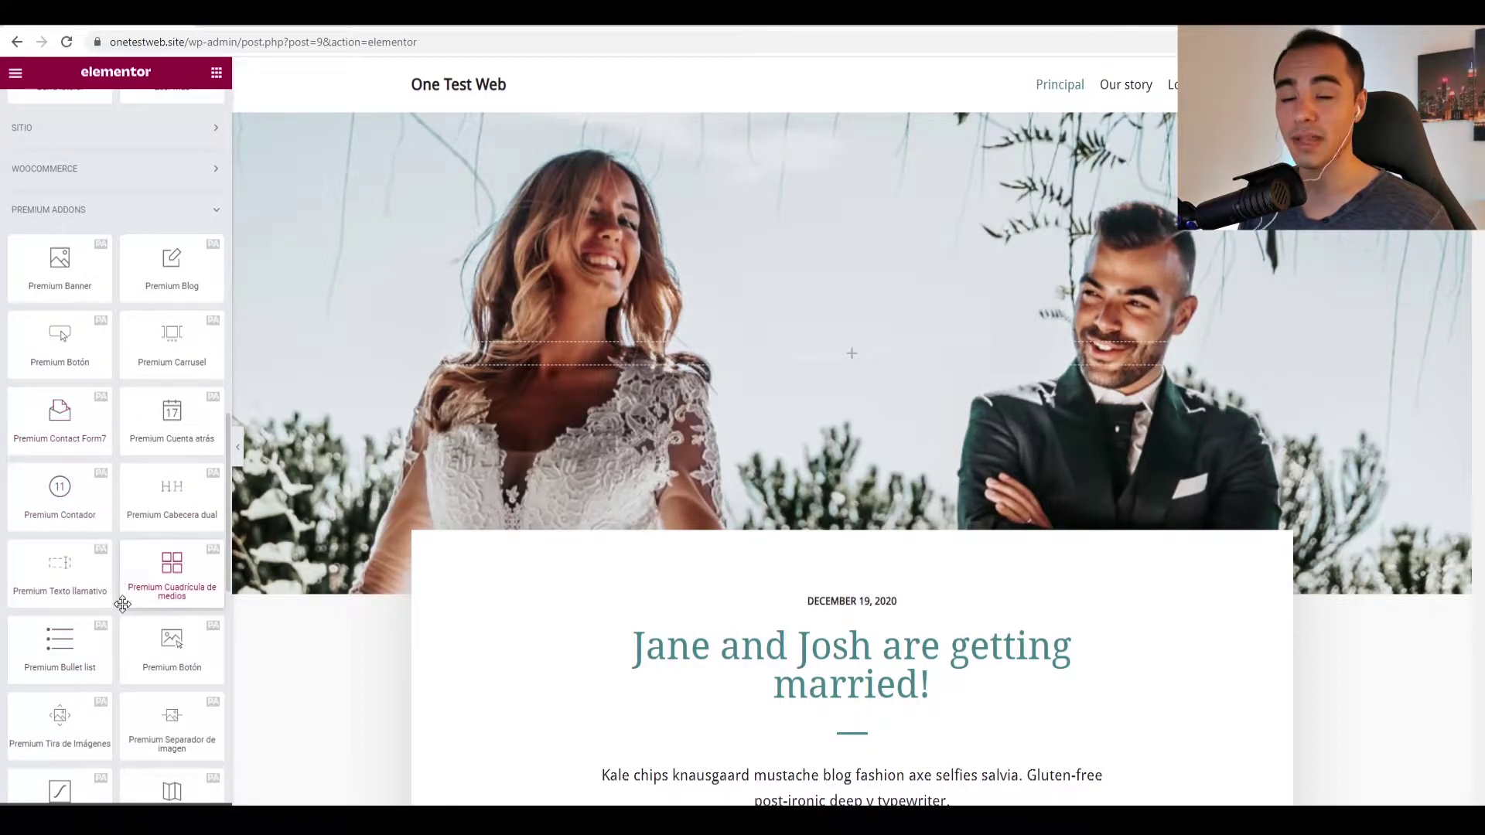
scroll(149, 559, down, 8)
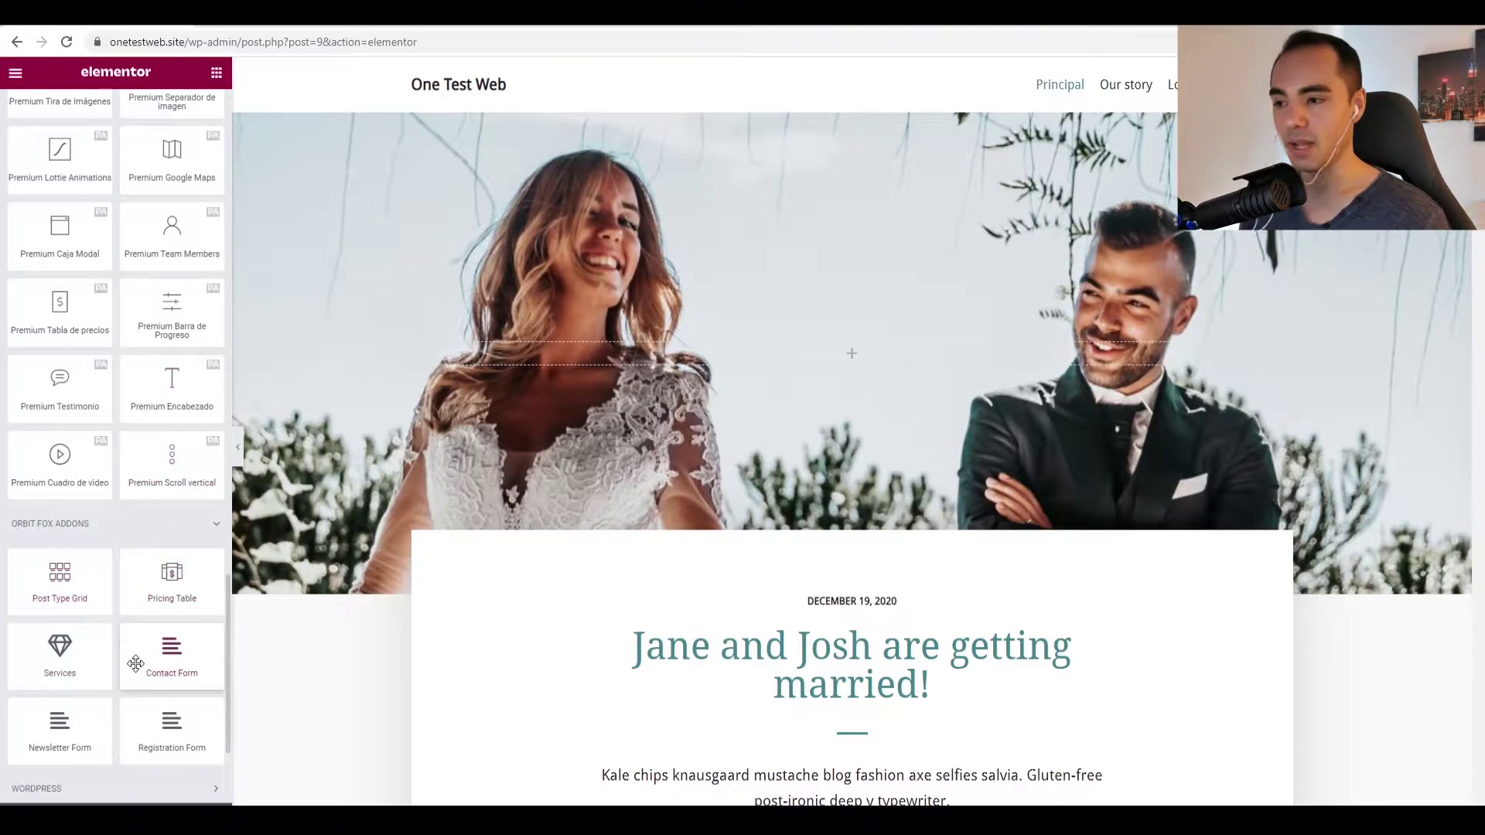
scroll(161, 524, up, 20)
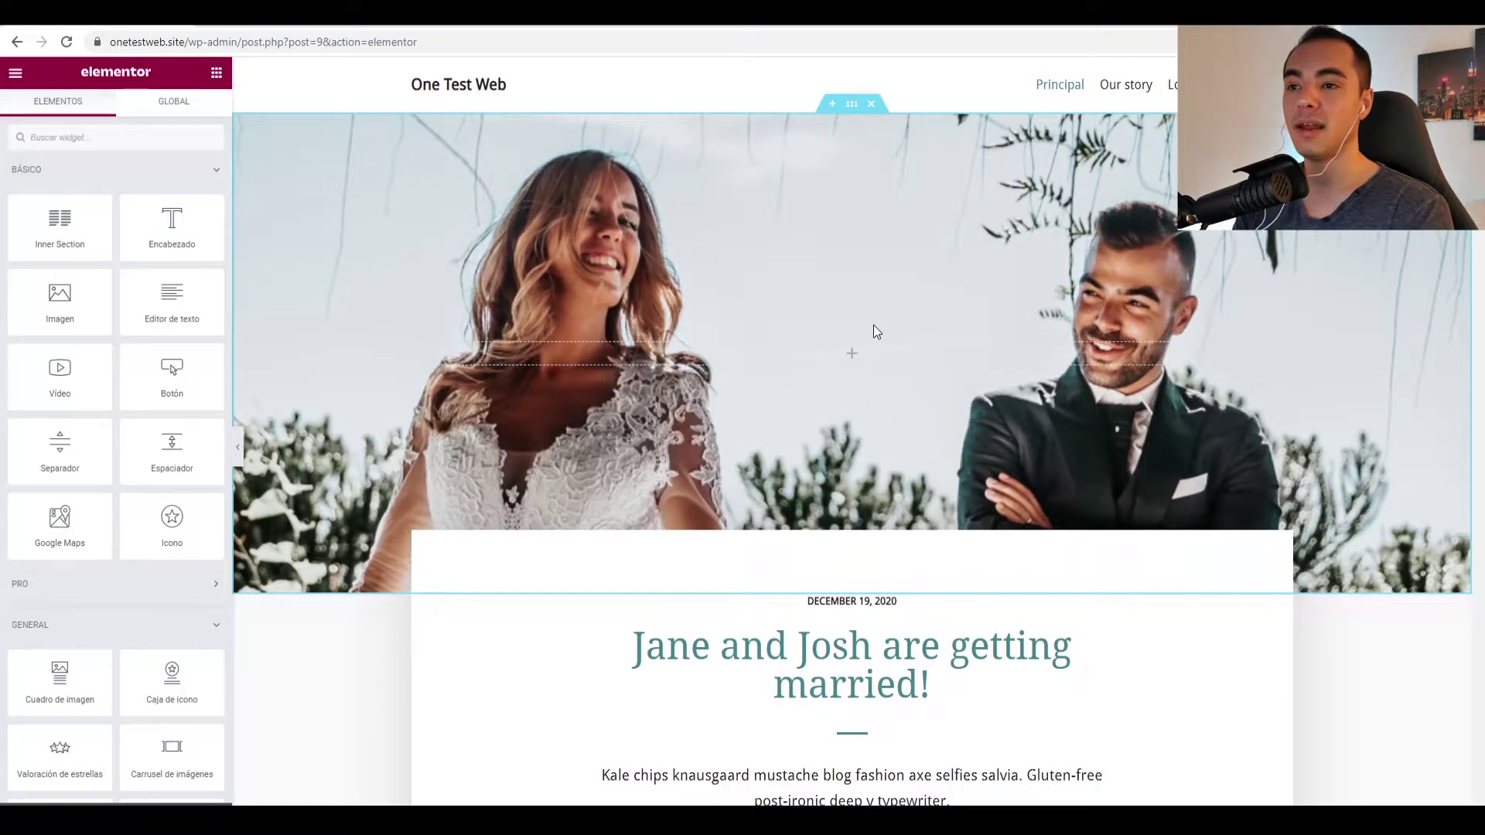
- Add a new single-column section above the hero image of the couple
click(832, 104)
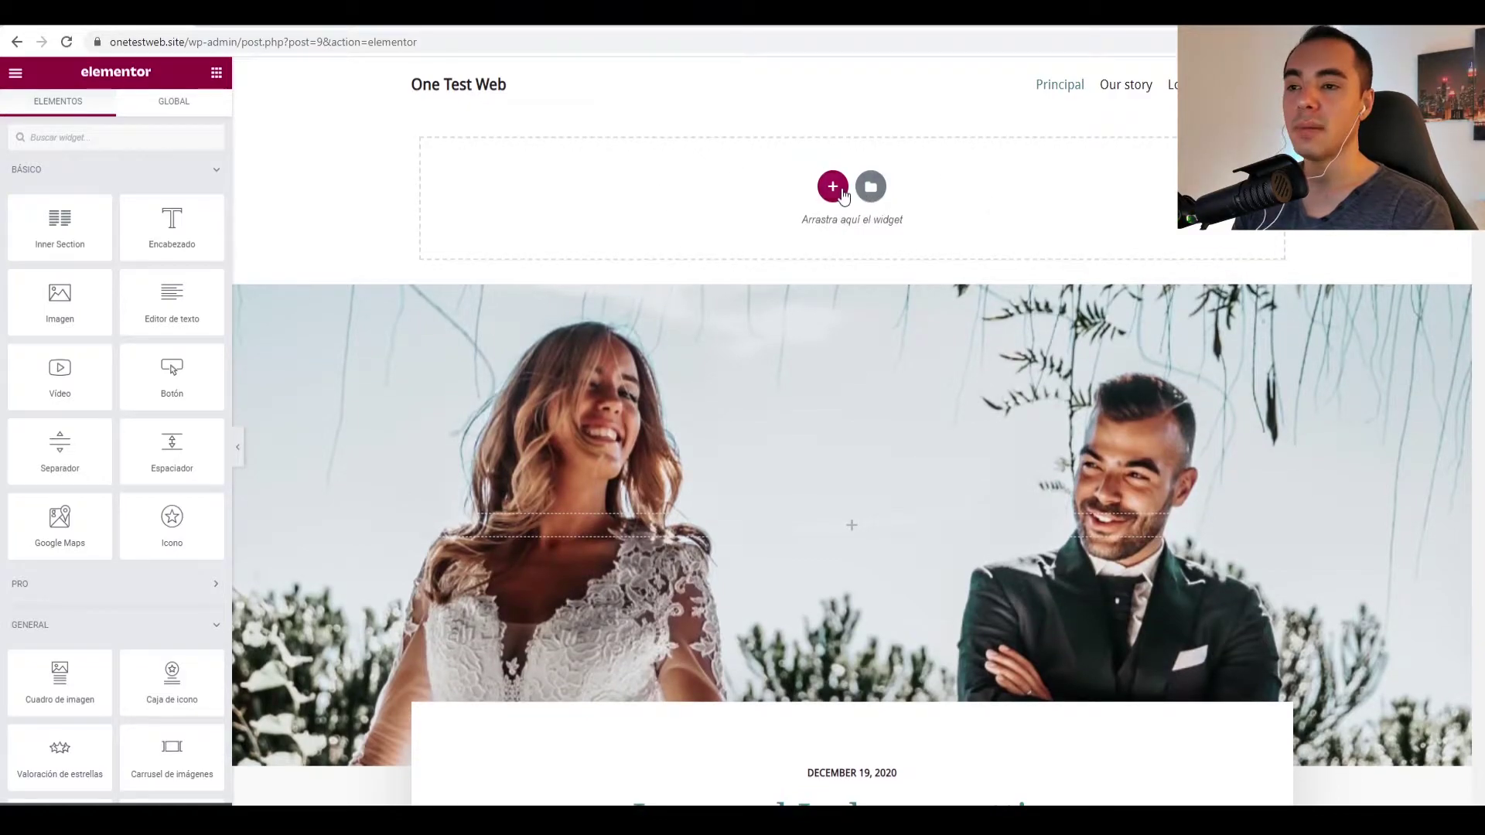
click(832, 188)
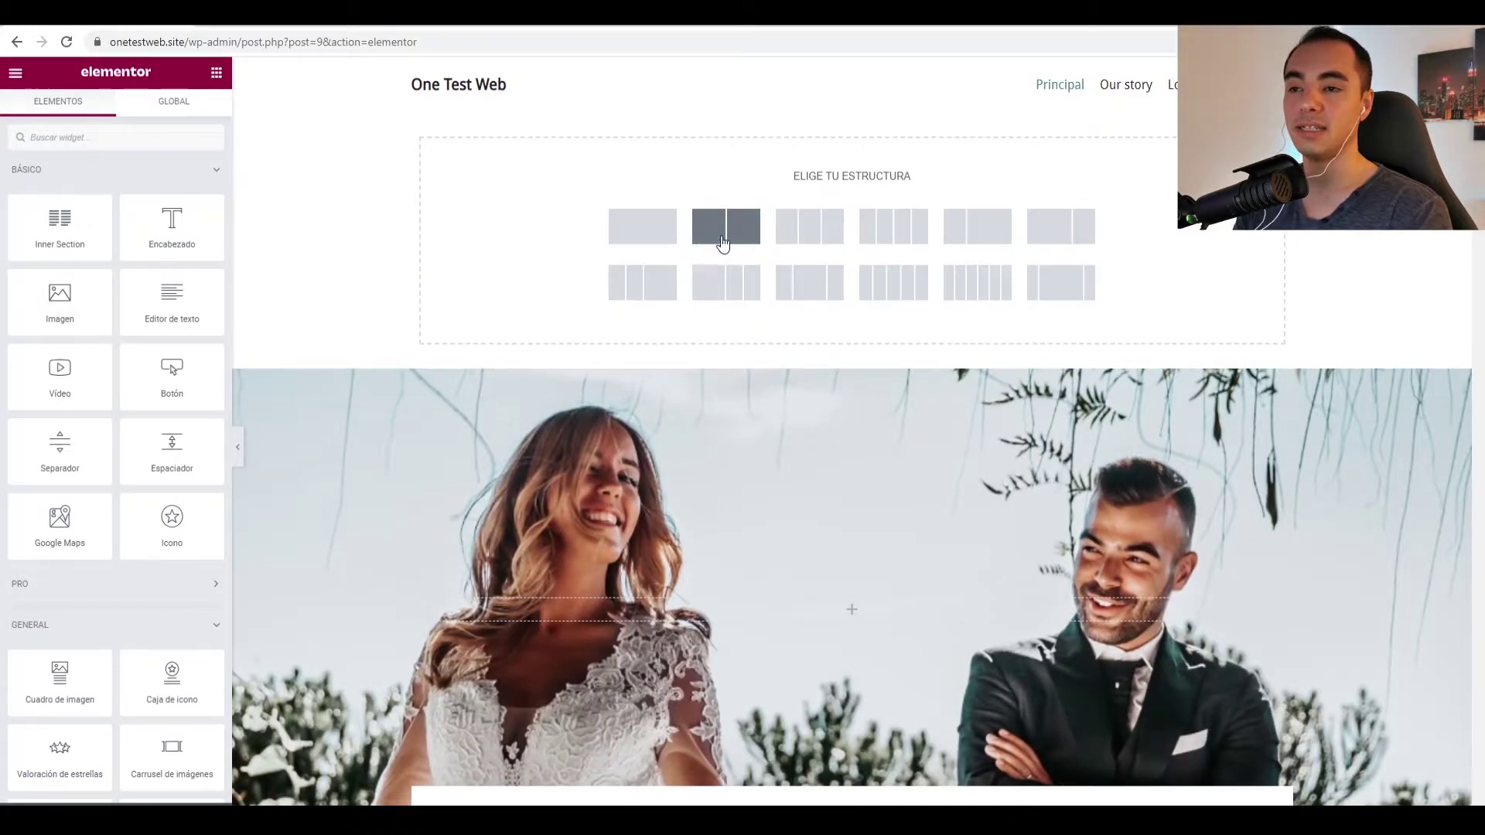
click(647, 236)
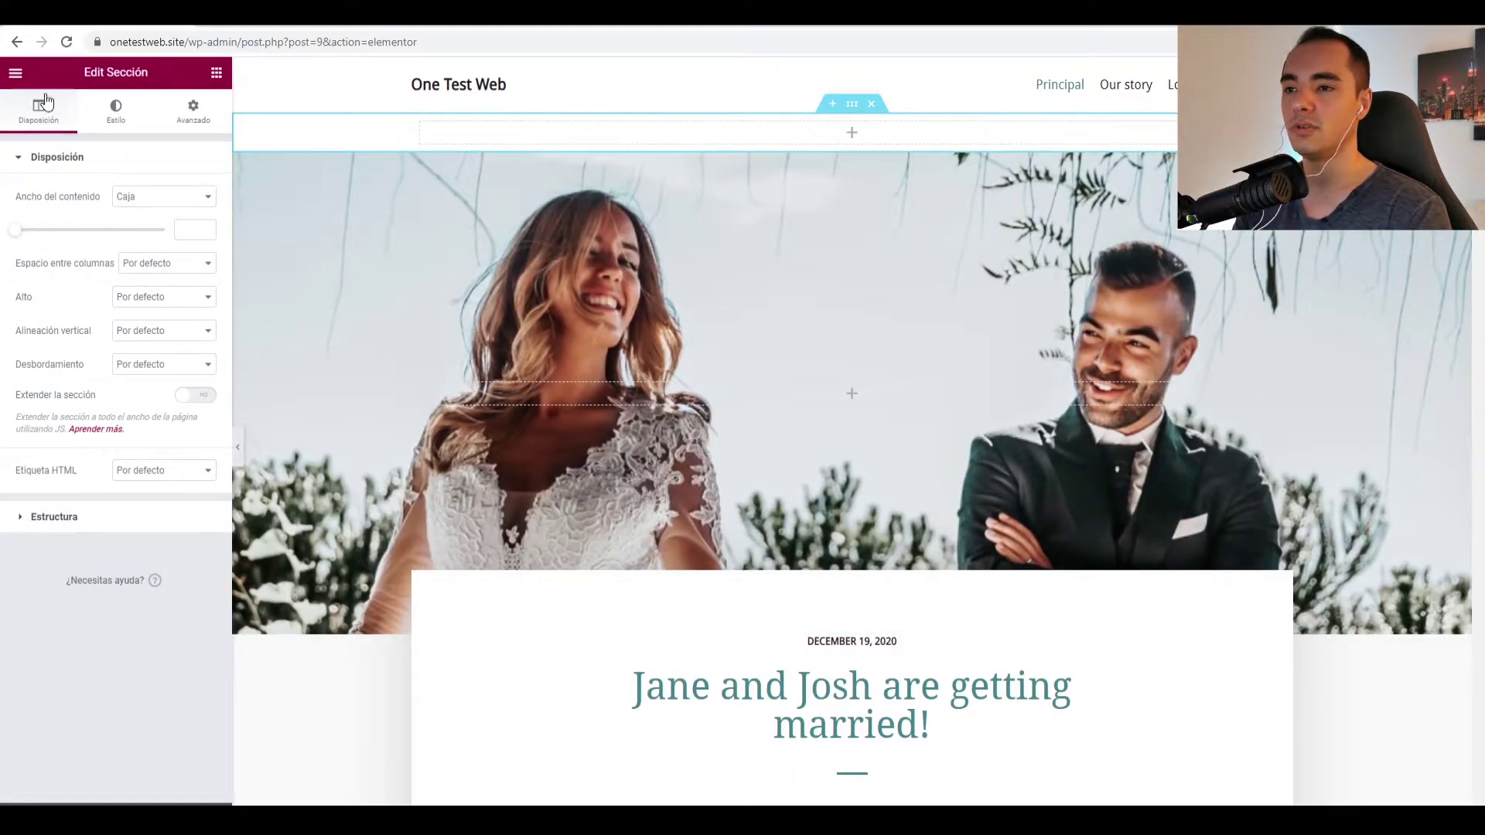
- Place an Imagen widget in the new section above the hero image
click(218, 80)
drag(116, 292, 838, 132)
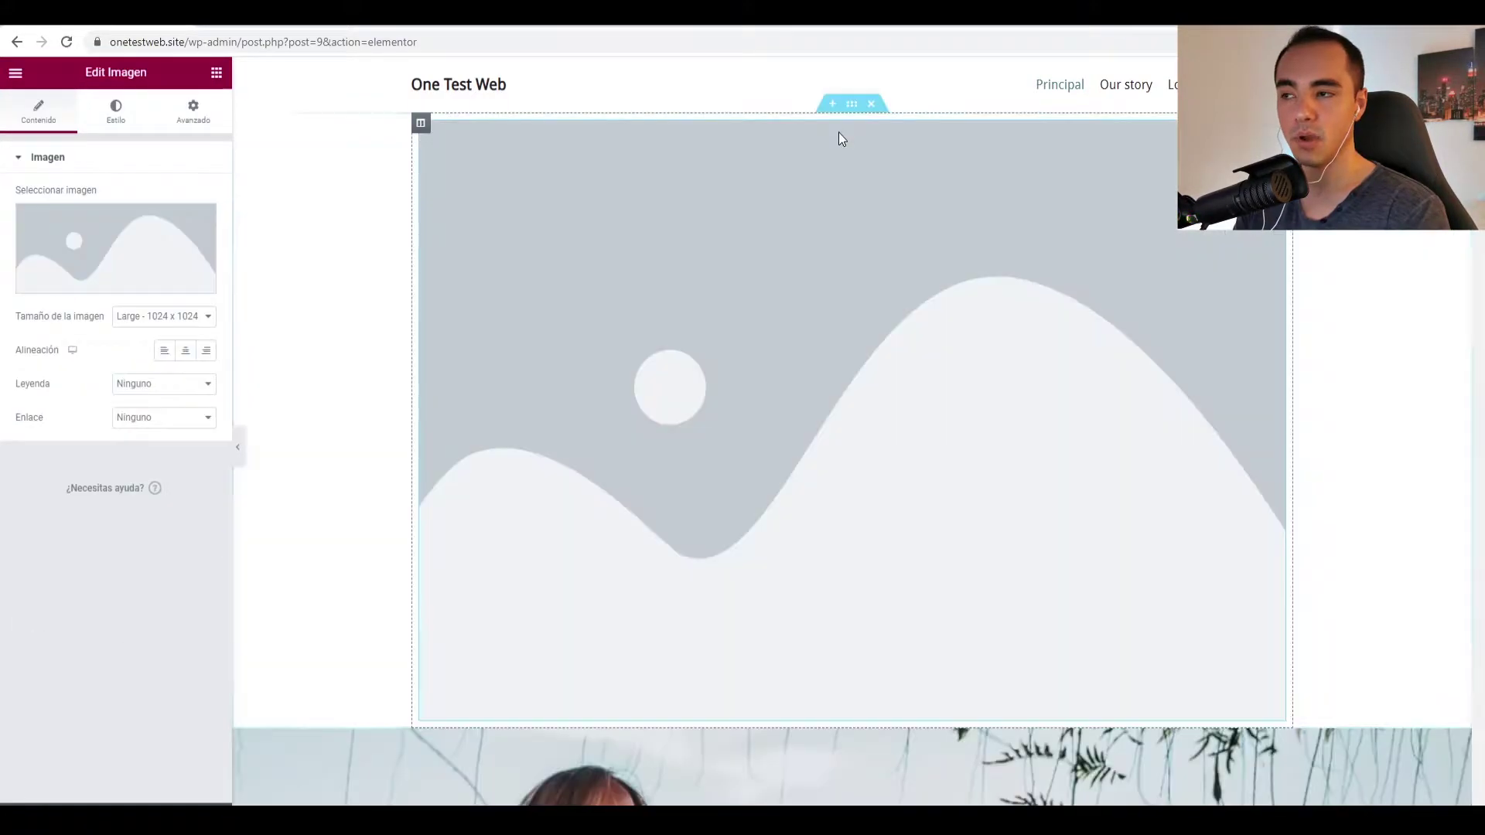
scroll(843, 604, down, 4)
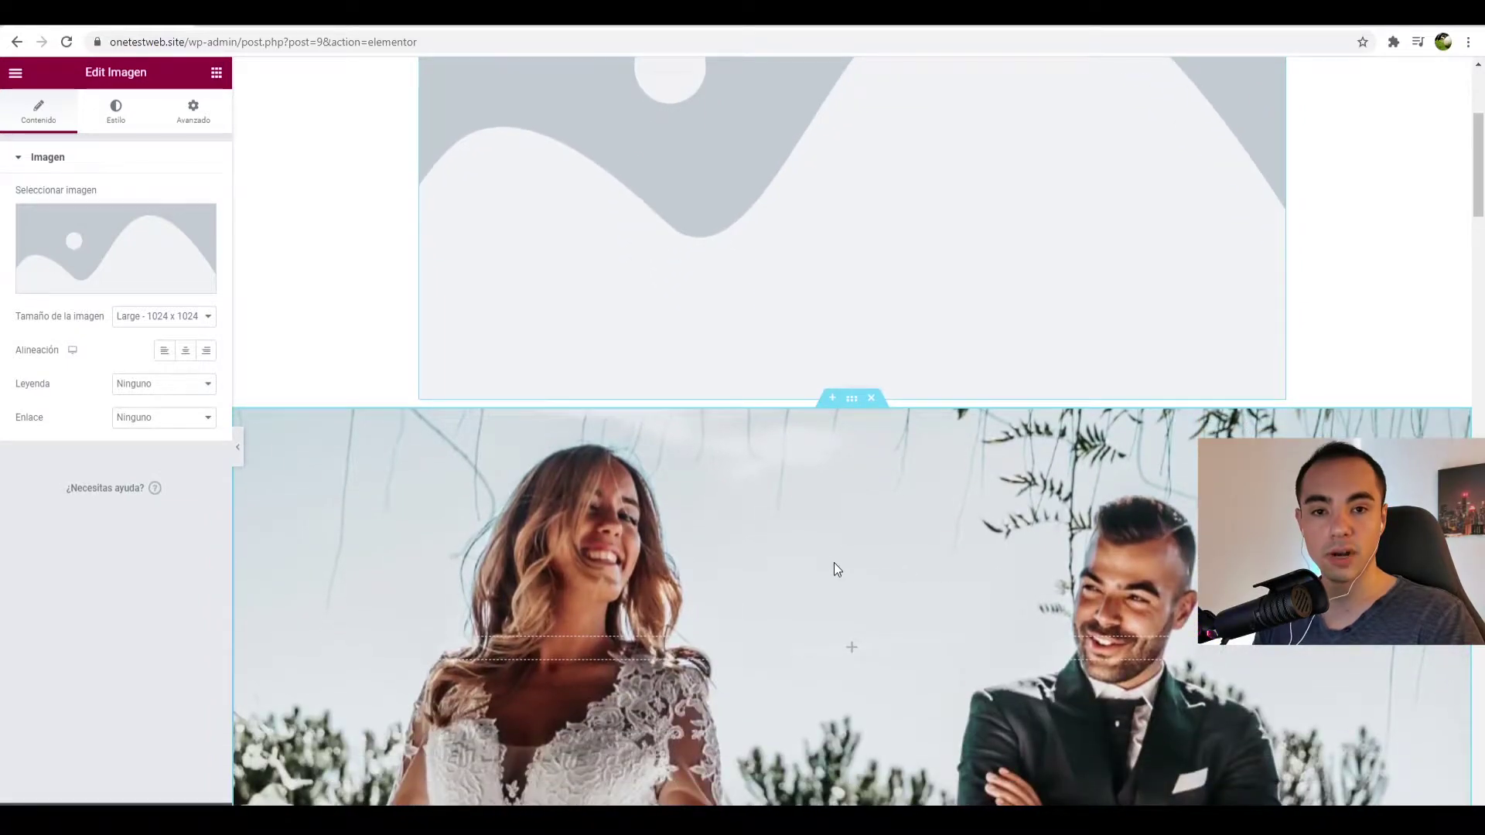
scroll(832, 567, up, 3)
- Delete the placeholder Imagen widget from the new section
click(217, 77)
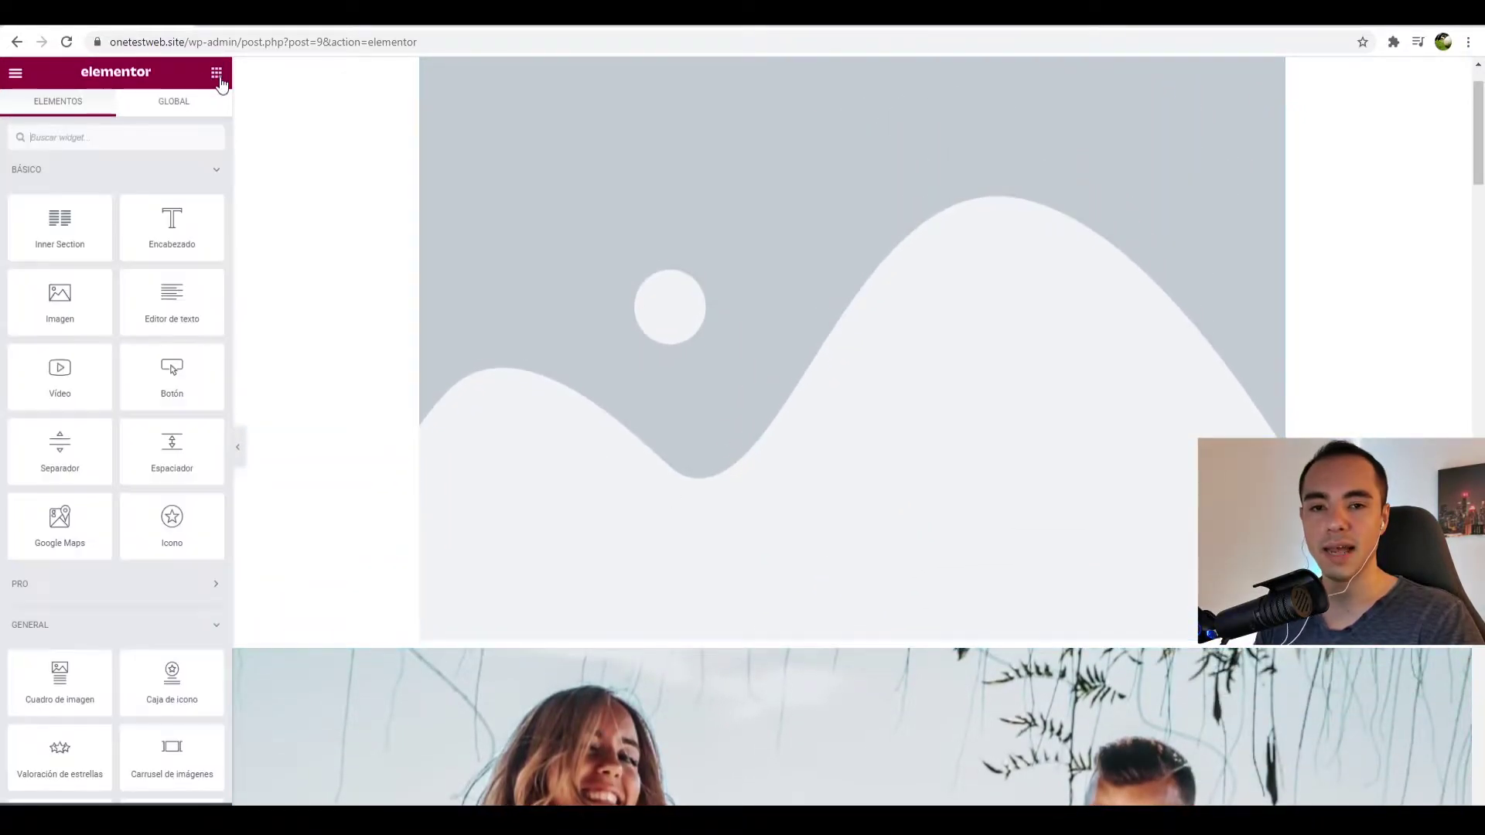
click(854, 334)
scroll(867, 333, up, 1)
right_click(1276, 132)
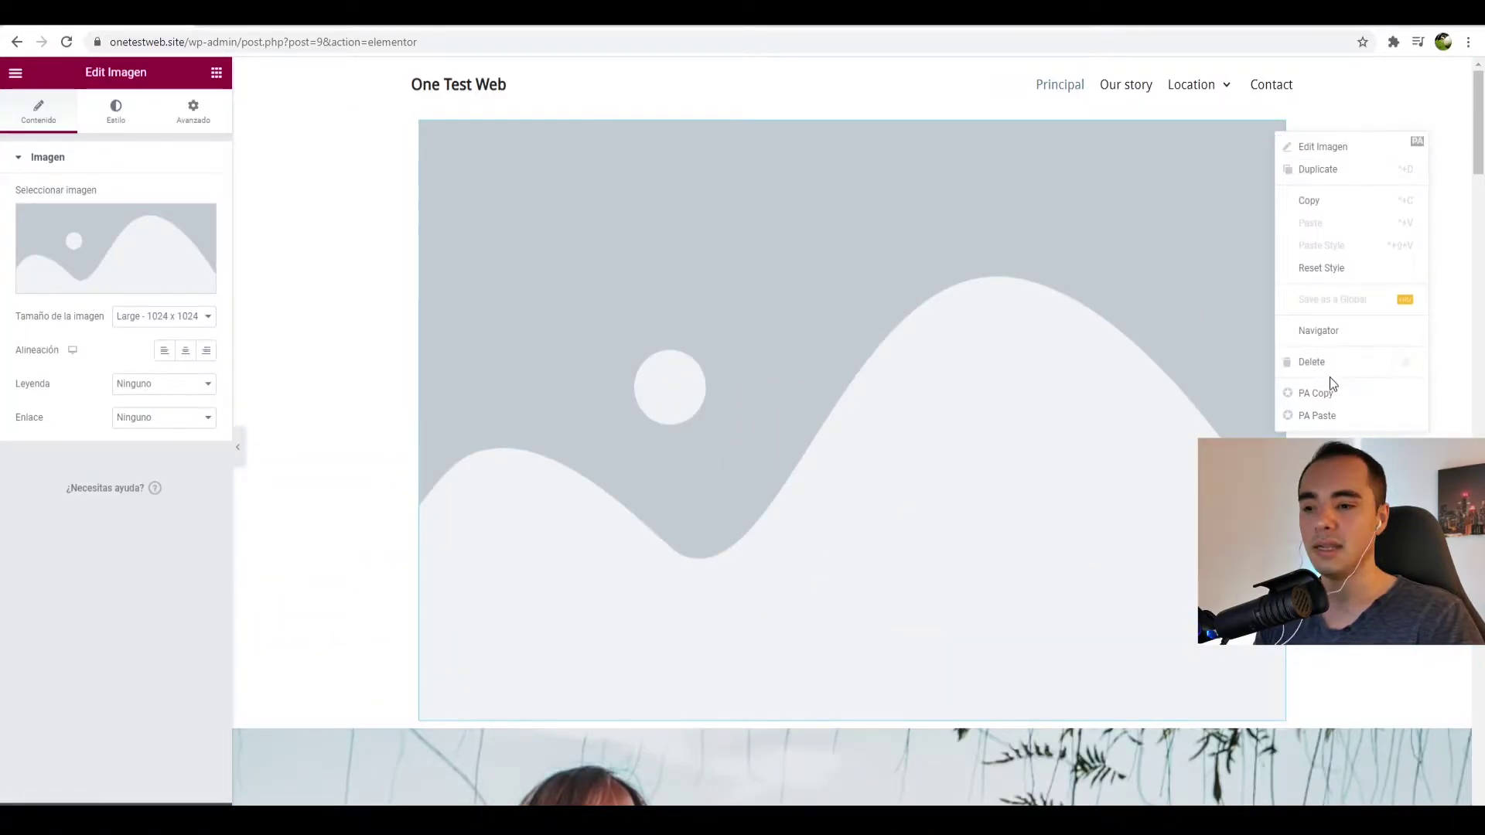
click(1331, 373)
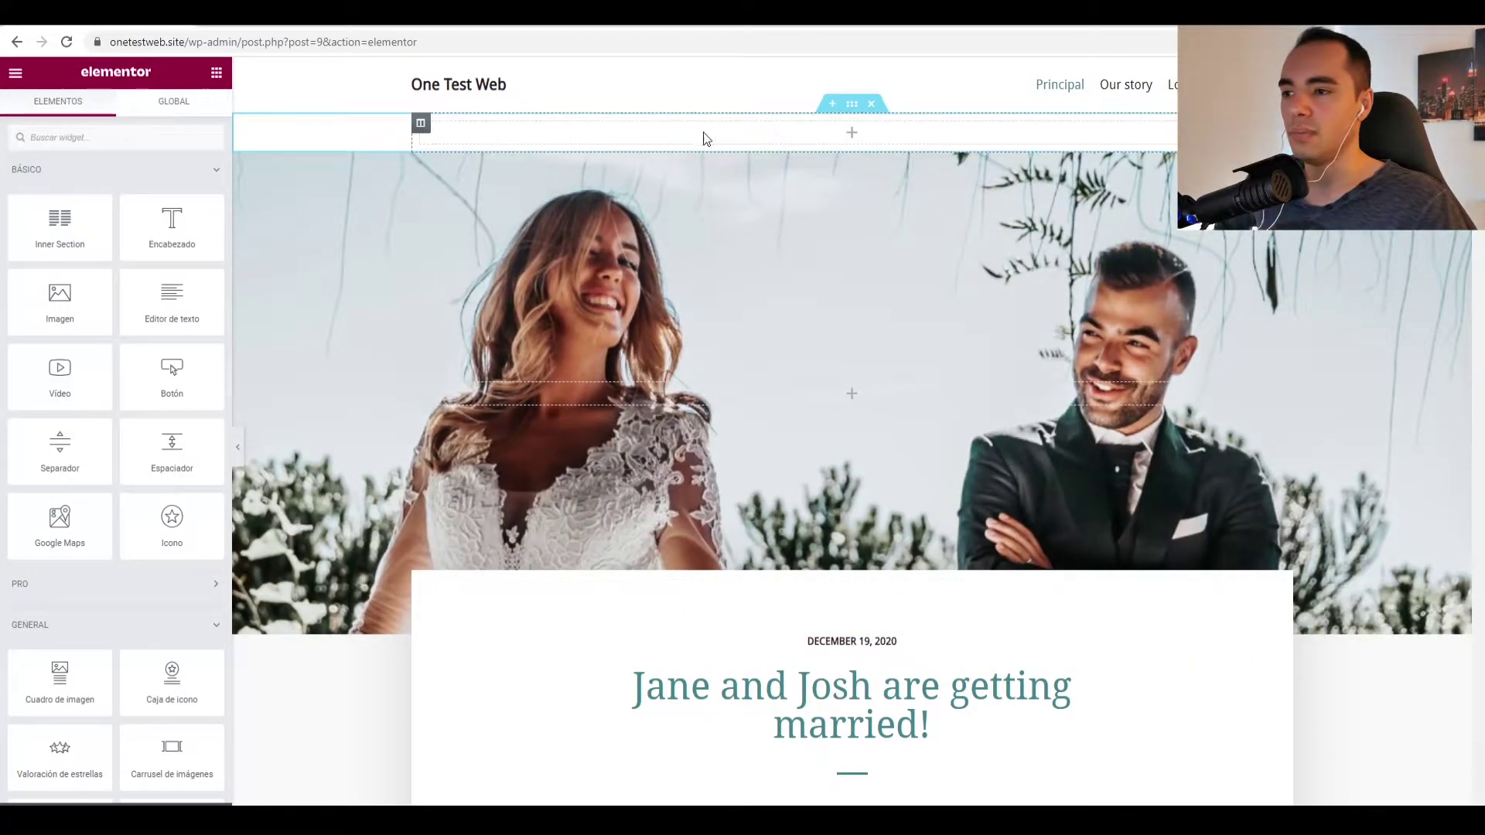
- Place an Encabezado widget in the empty section above the hero image
drag(430, 189, 681, 132)
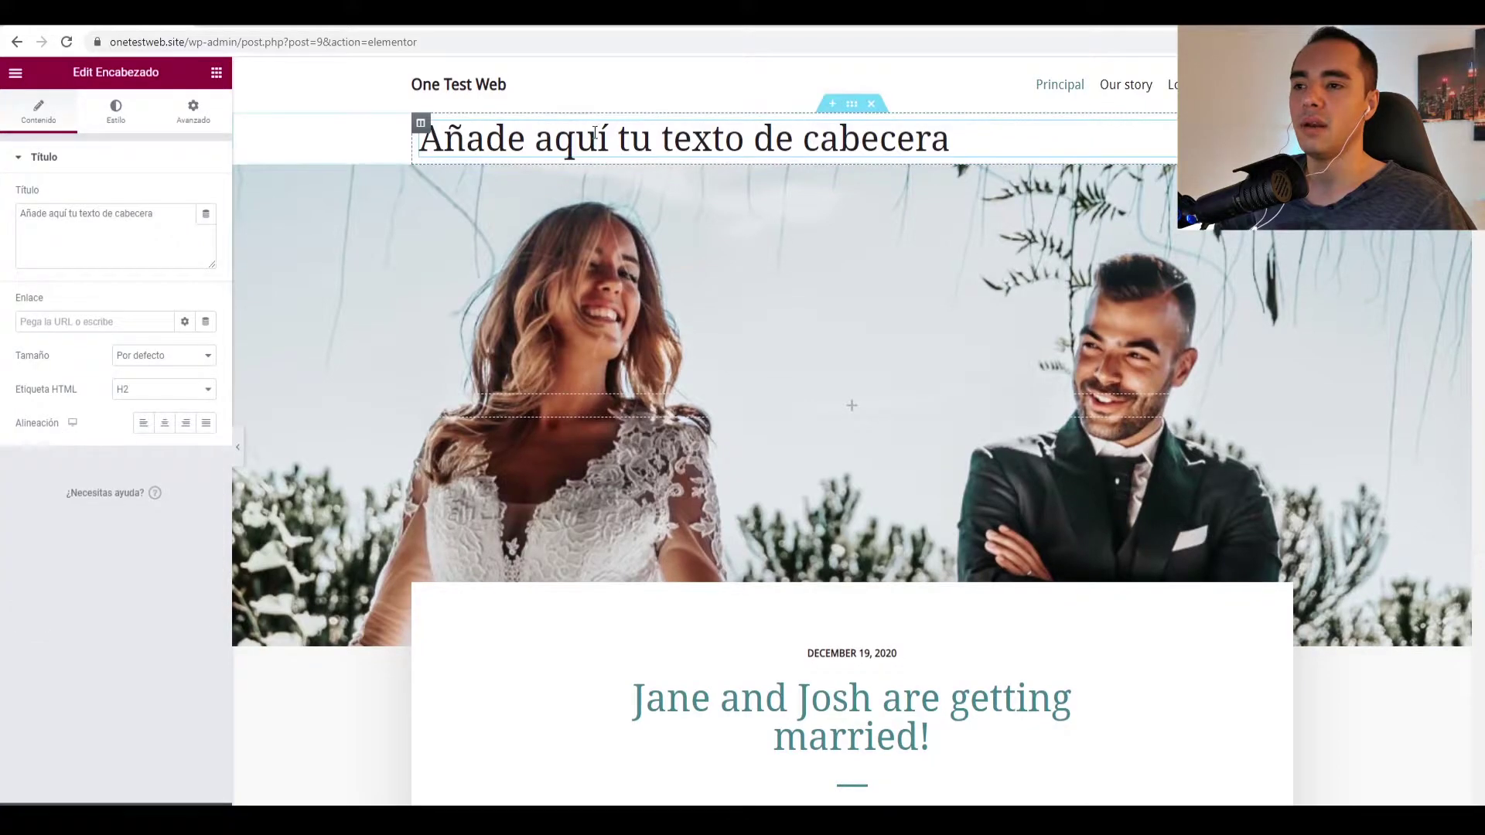
- Try repositioning the heading's section, then move its column into the hero section and back to the section above
drag(857, 106, 806, 392)
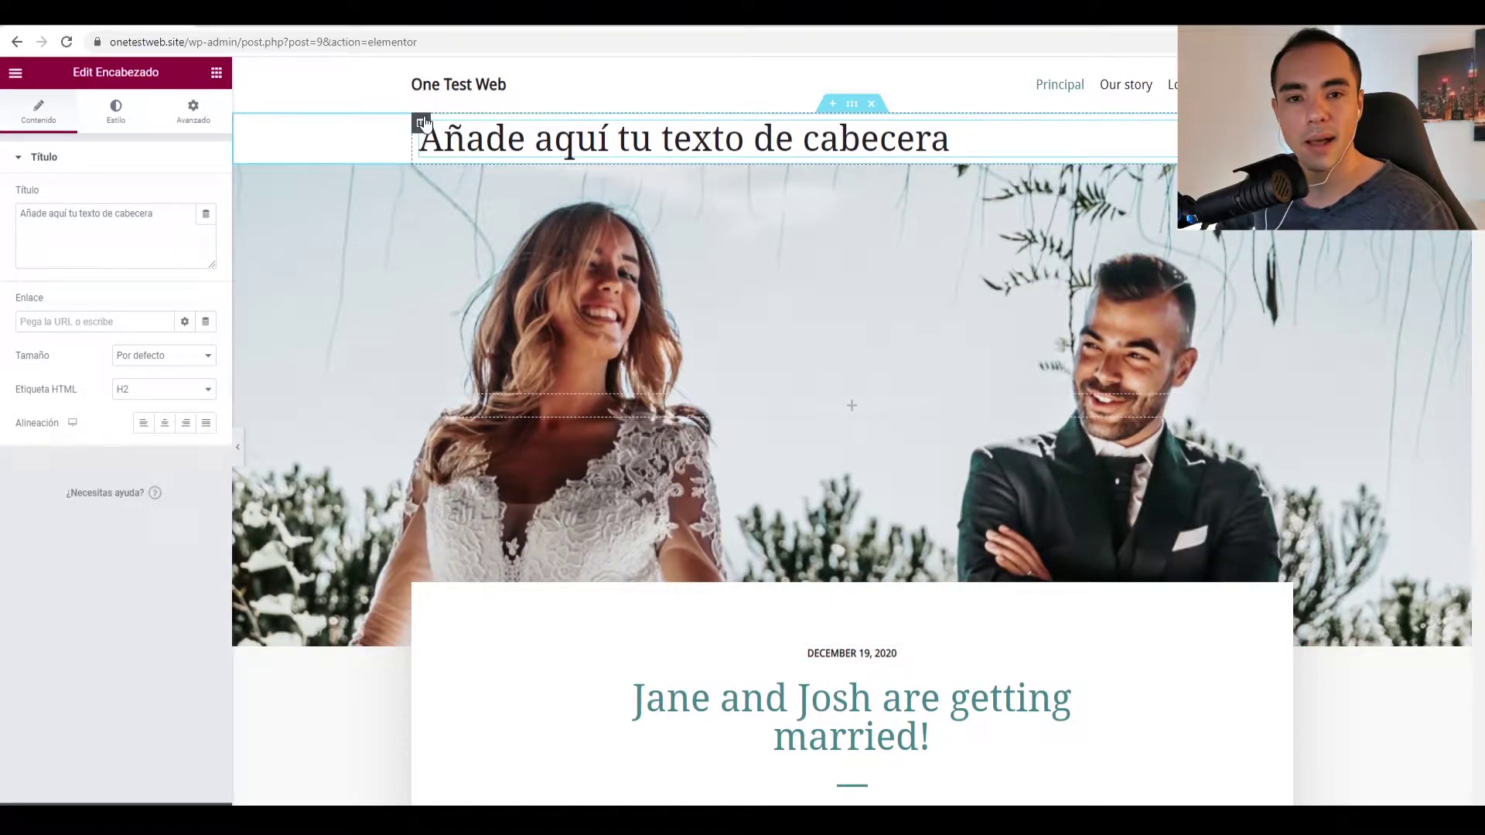
drag(421, 126, 903, 394)
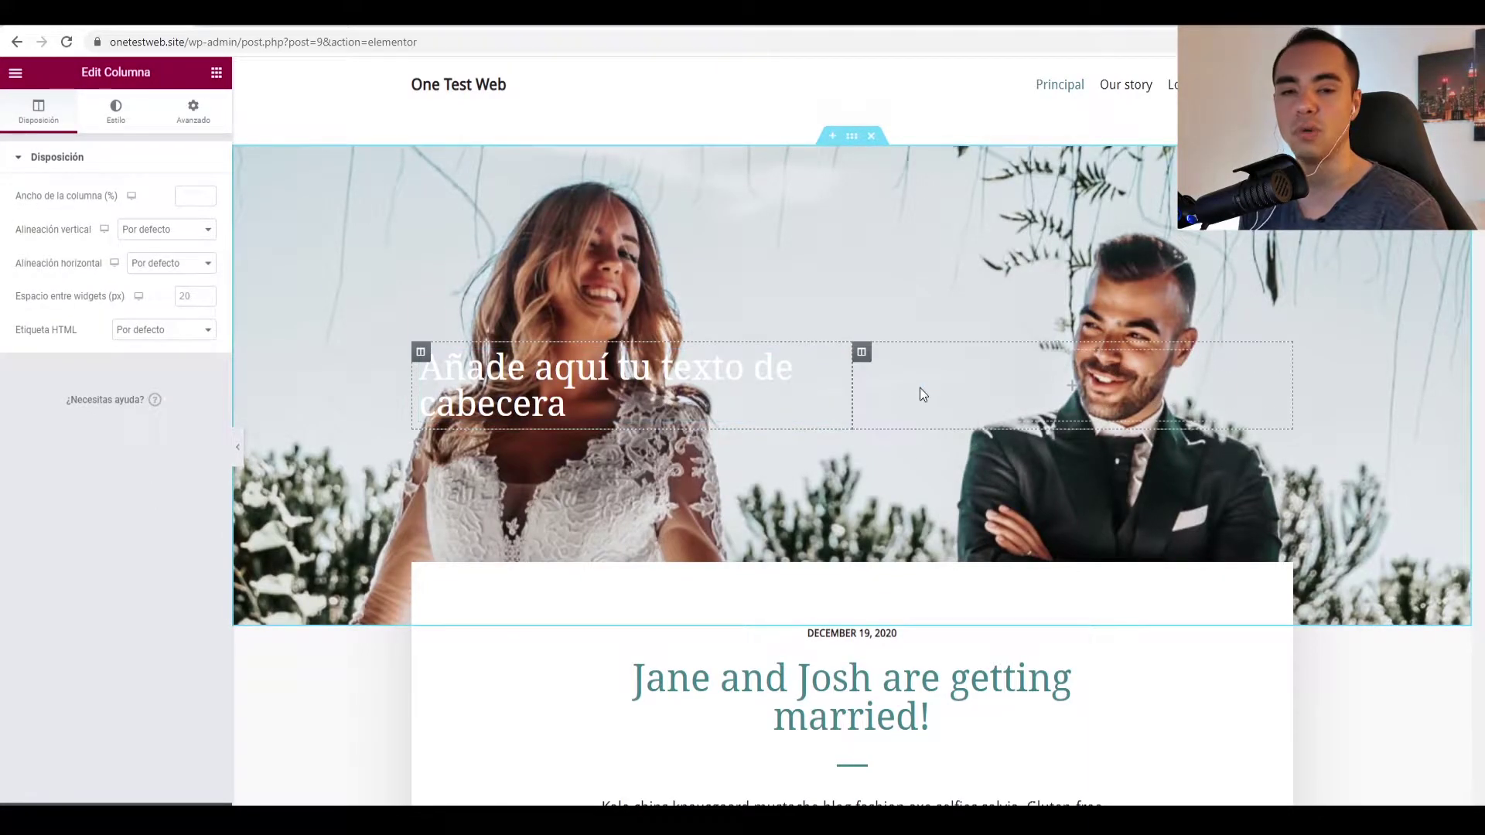
drag(421, 353, 768, 138)
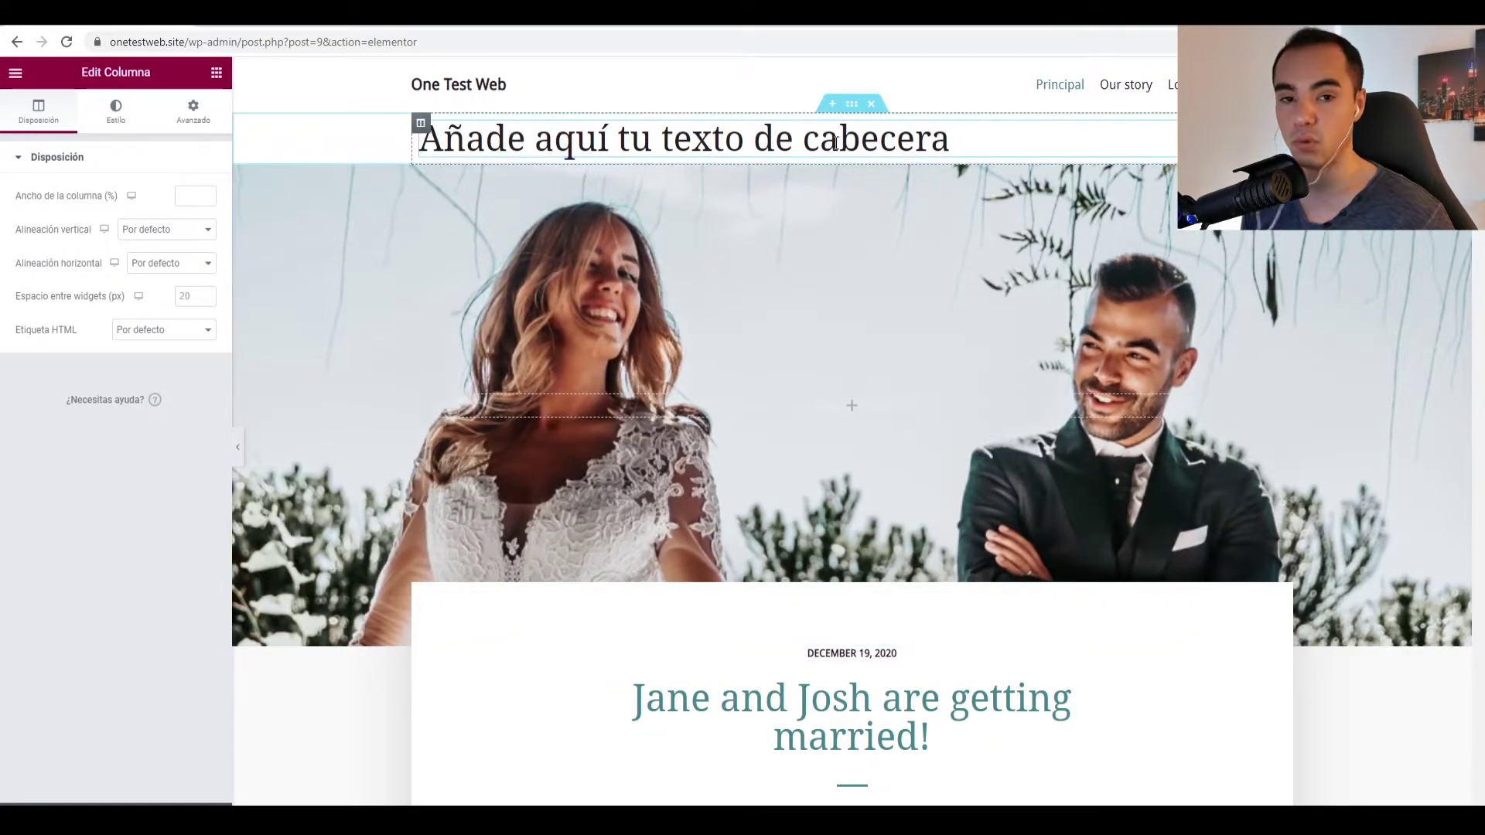
- Give the heading's section a classic background image, wedding-40.1 from the media library, with its size set to Abarcar
click(665, 141)
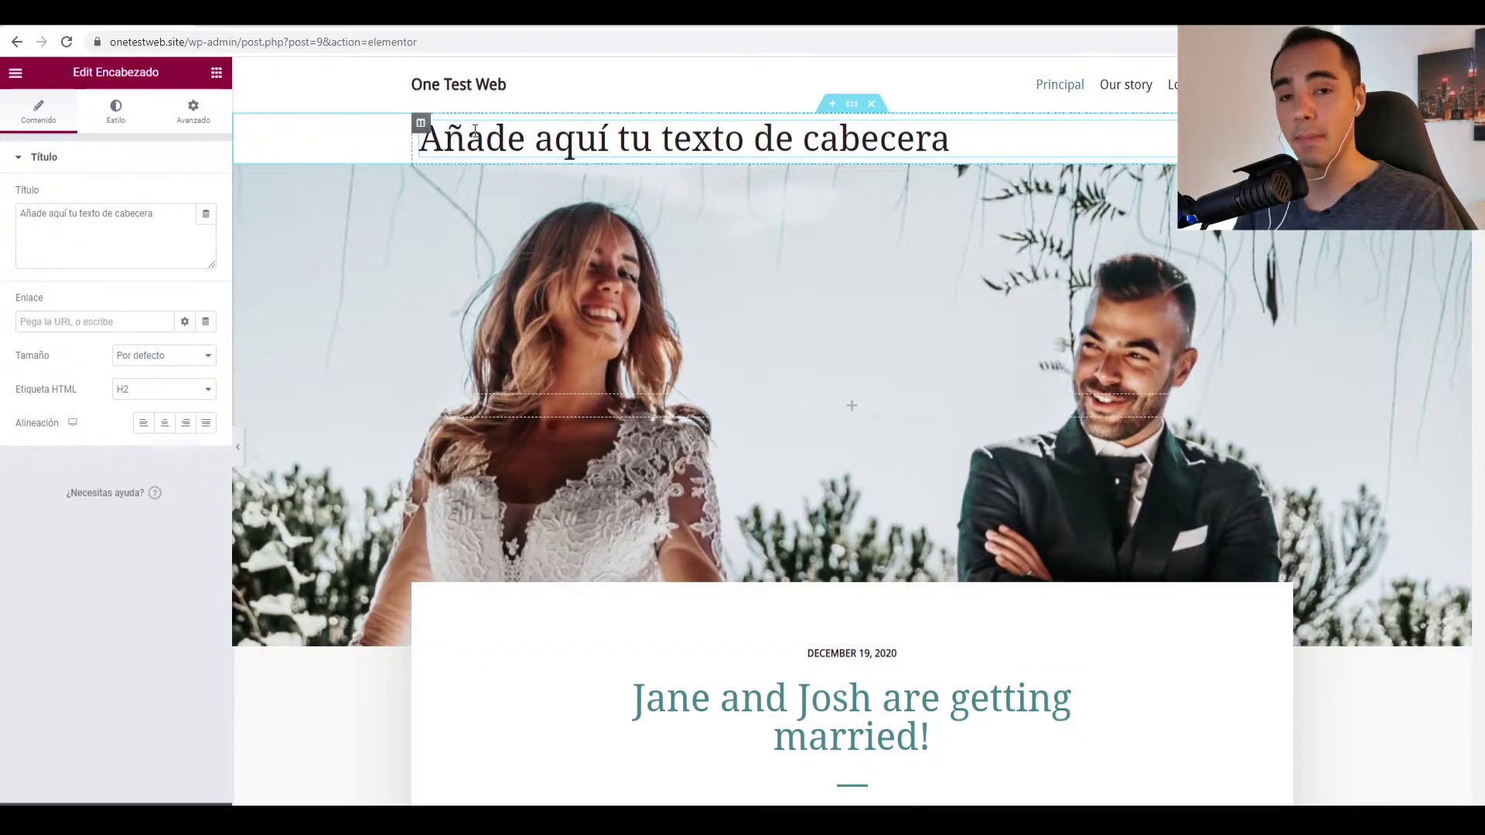
click(851, 103)
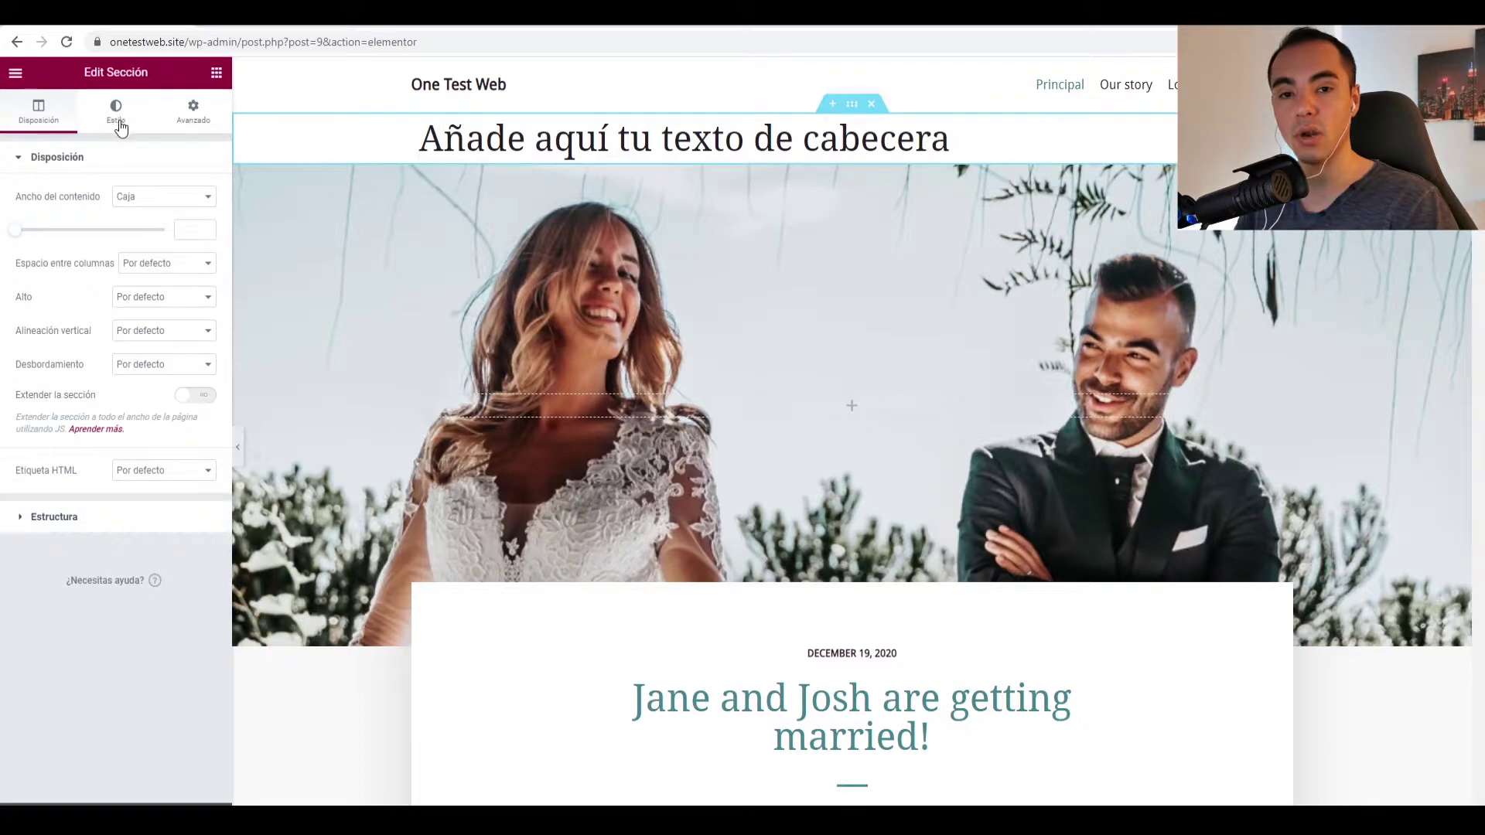
click(116, 112)
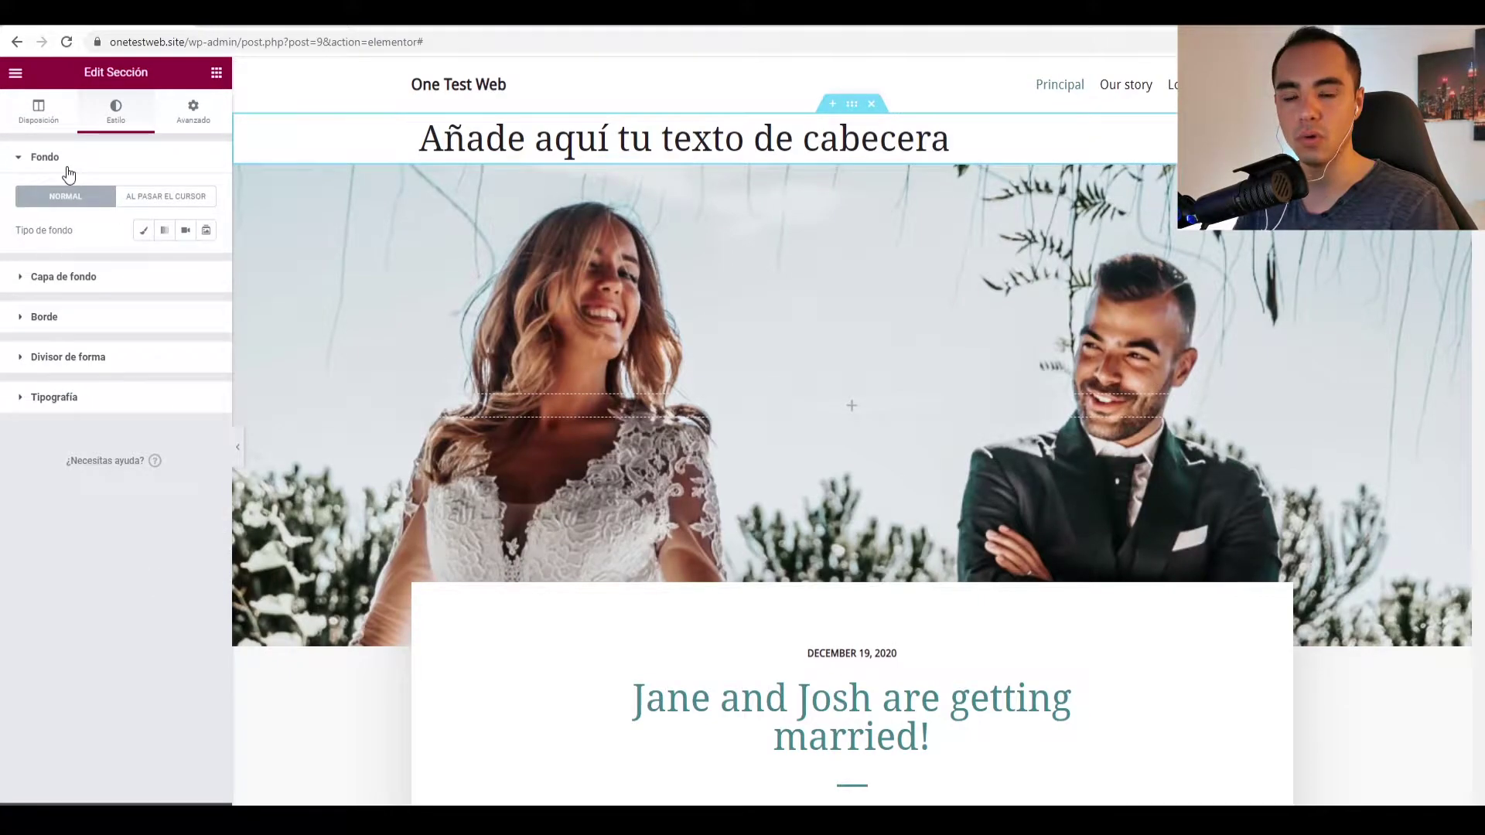
click(143, 229)
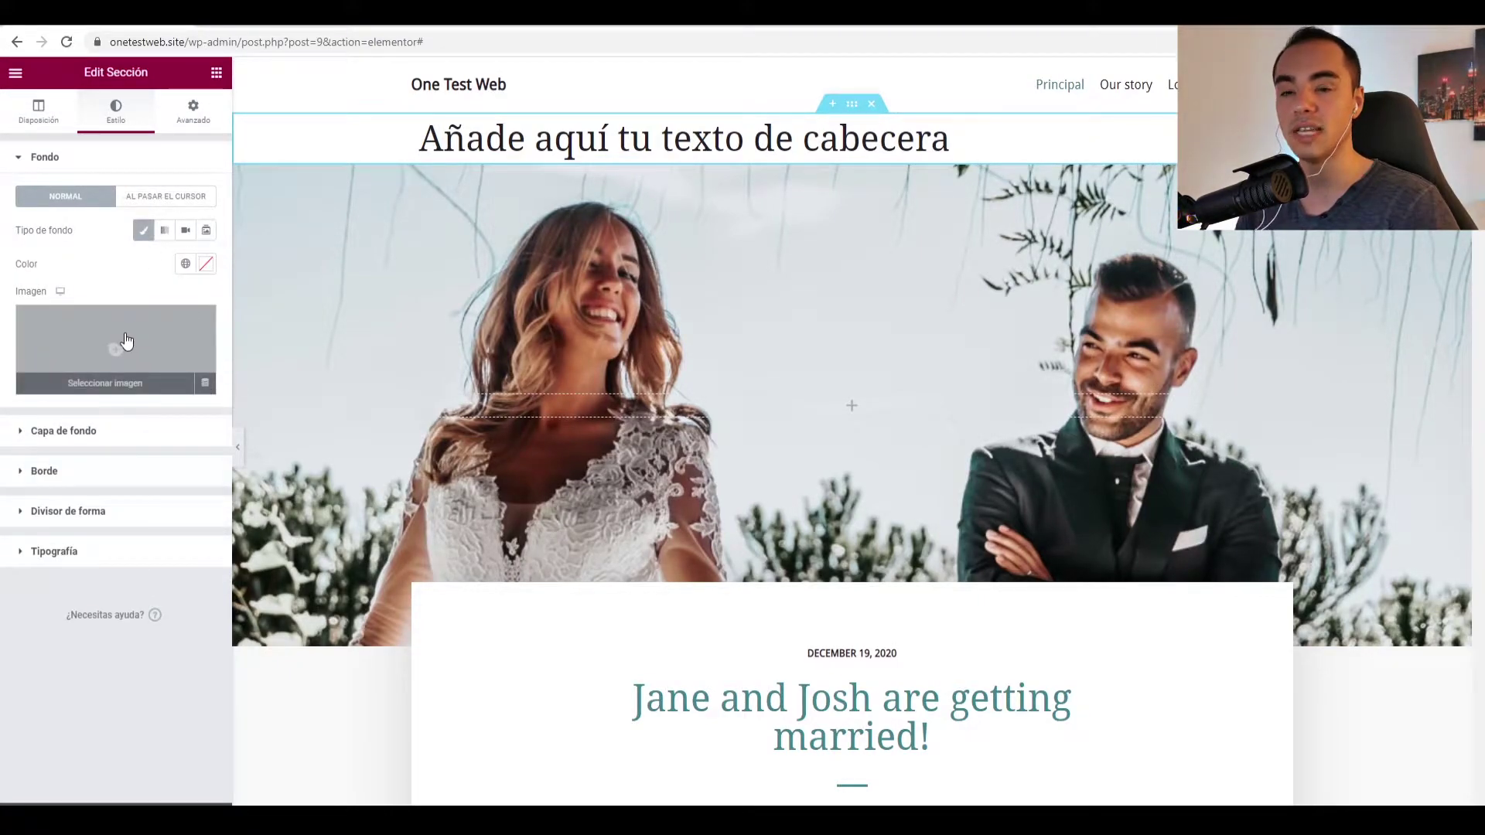
click(143, 230)
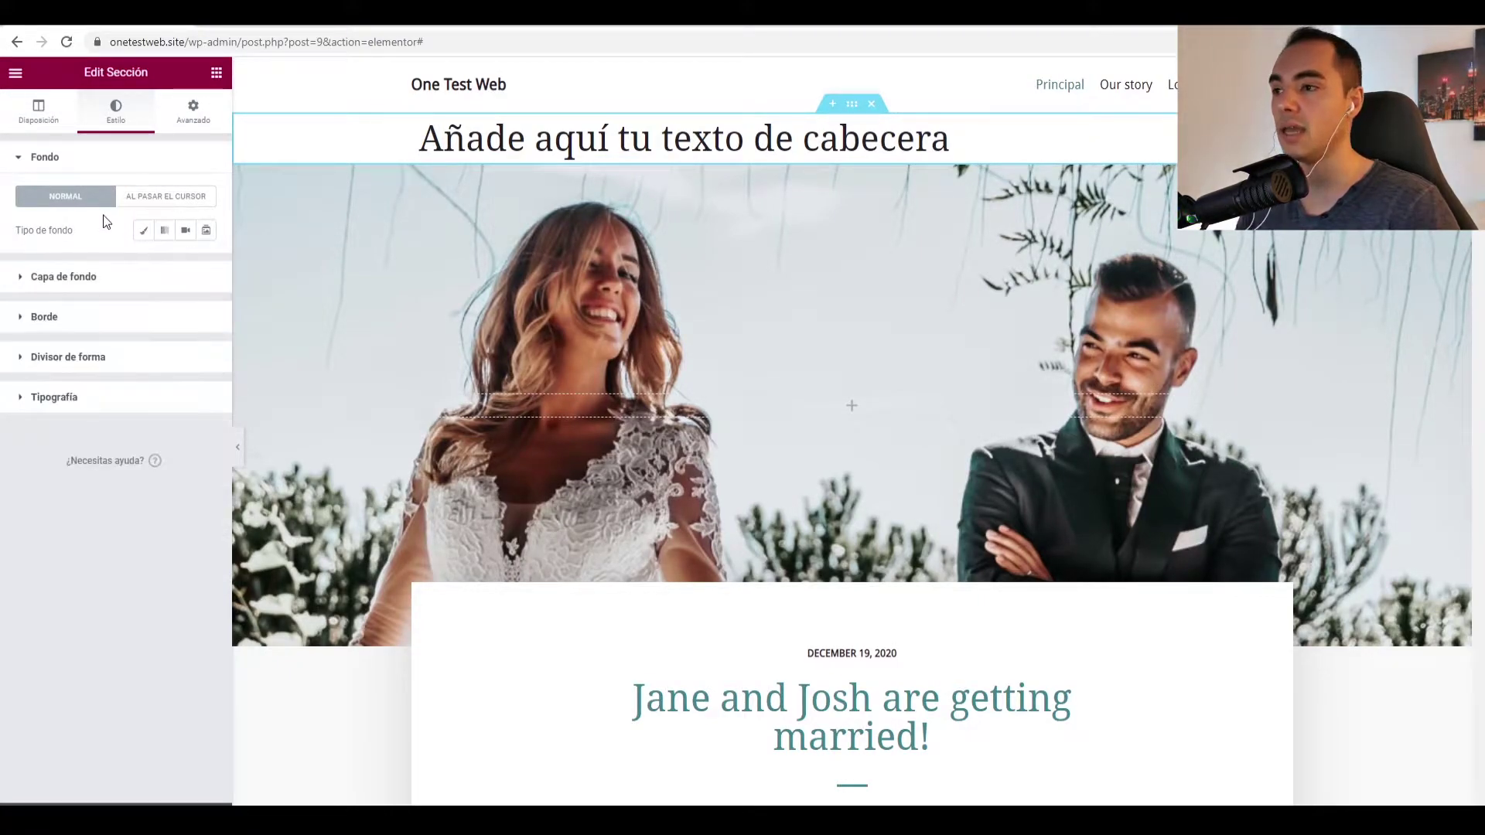
click(144, 231)
click(122, 334)
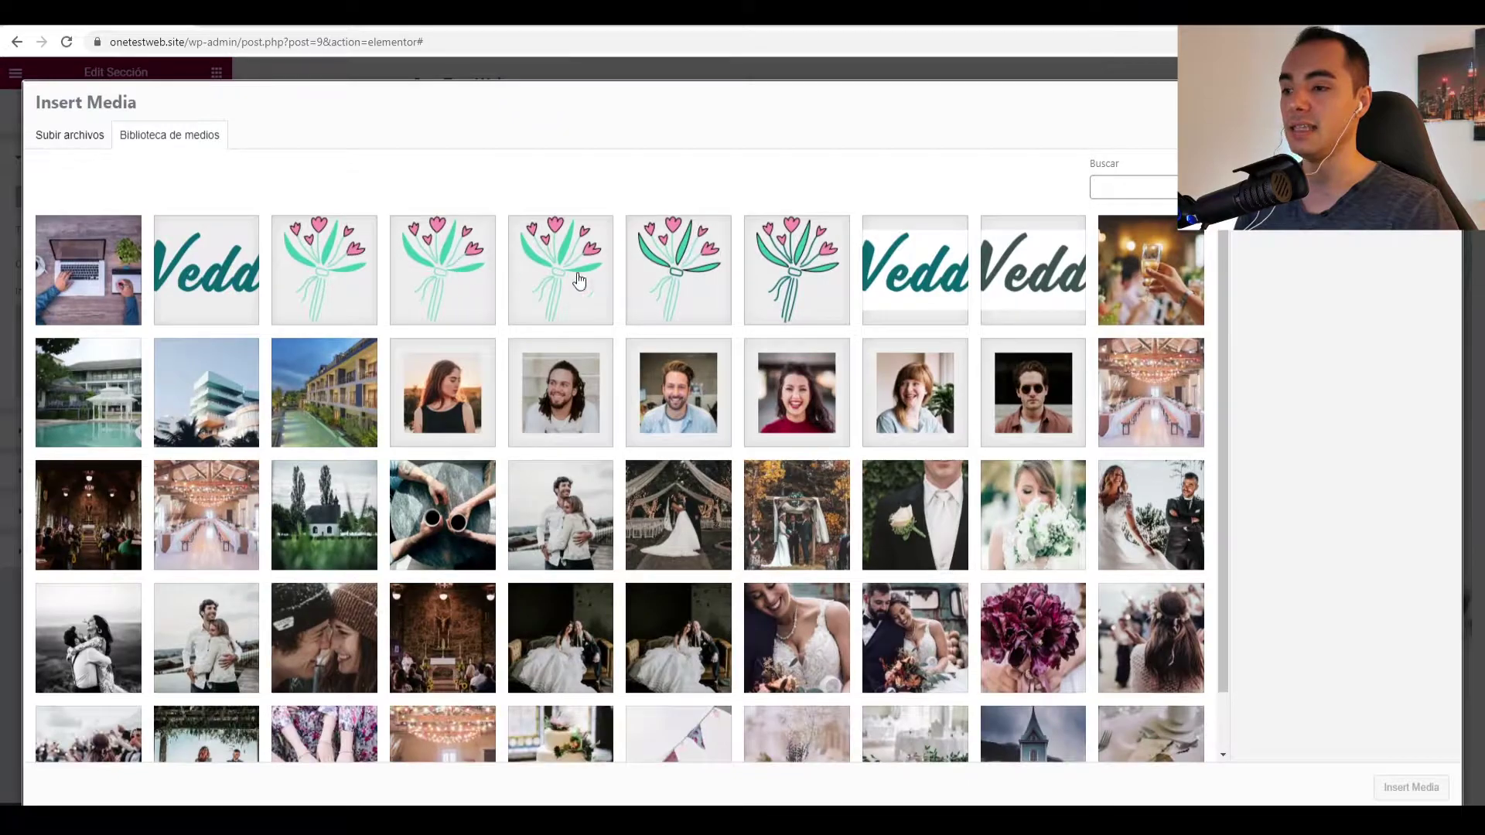
click(224, 395)
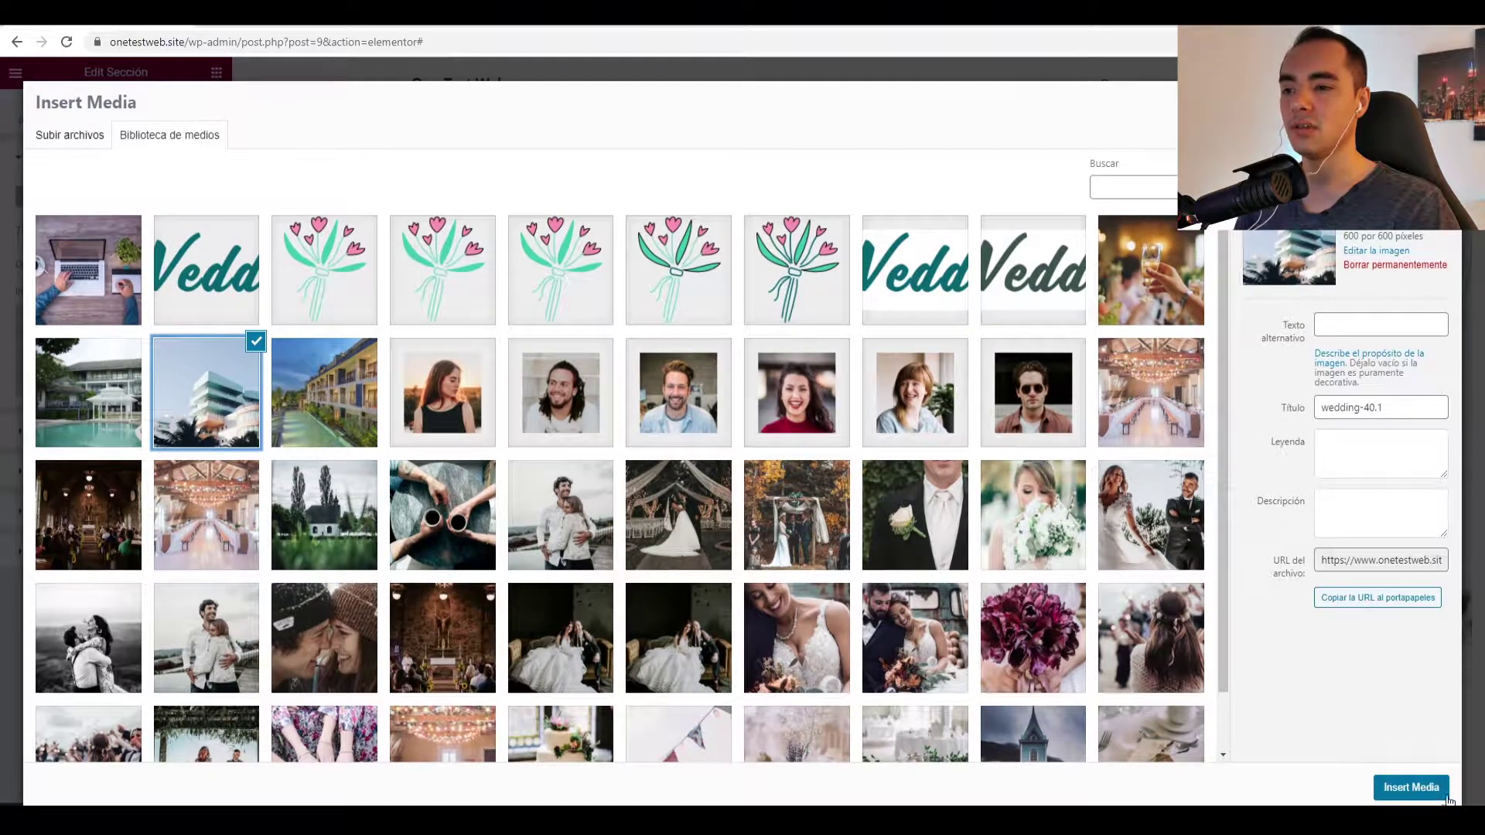
click(1409, 788)
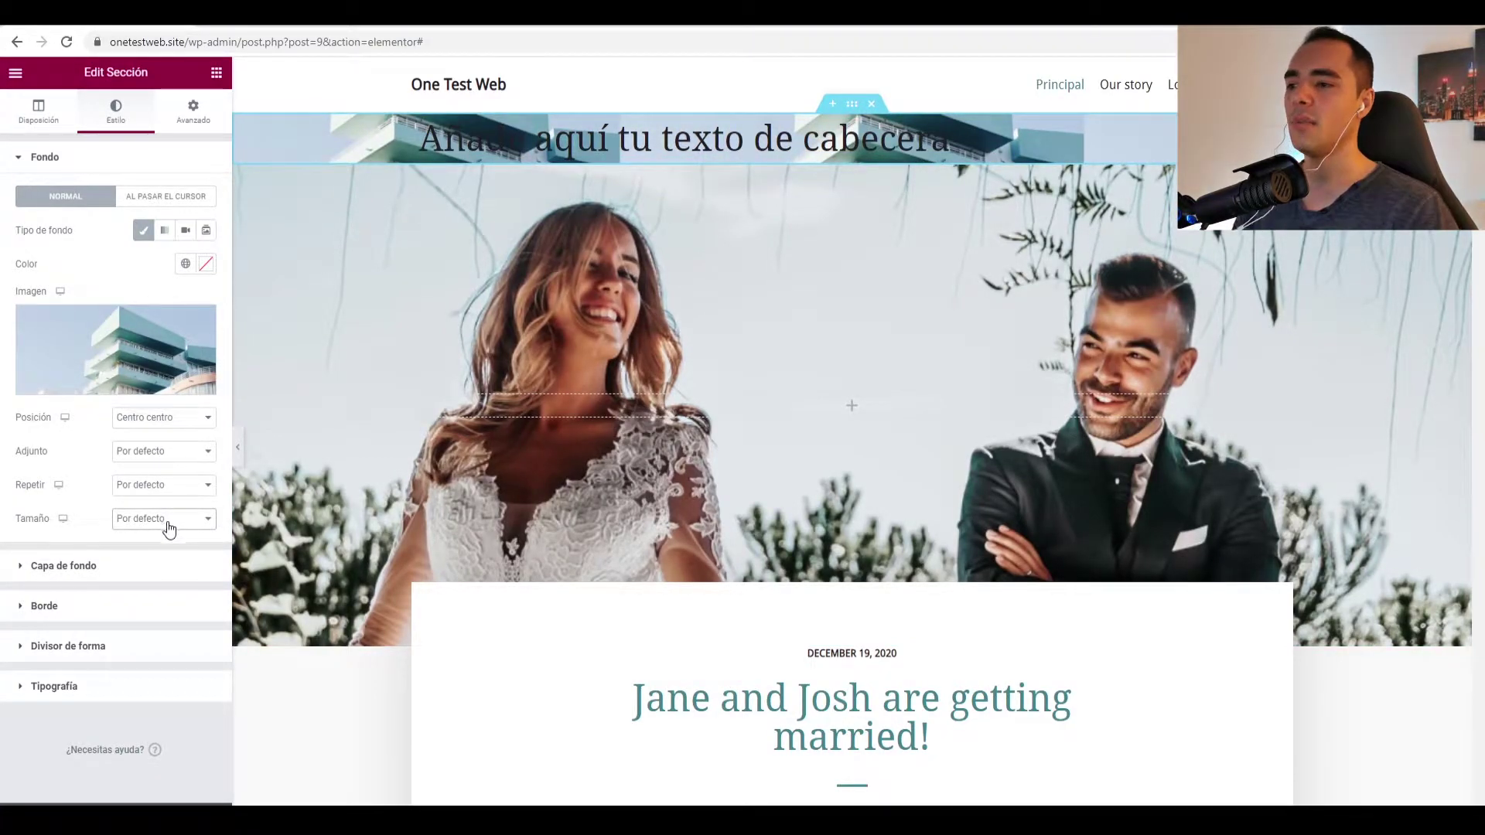
click(170, 563)
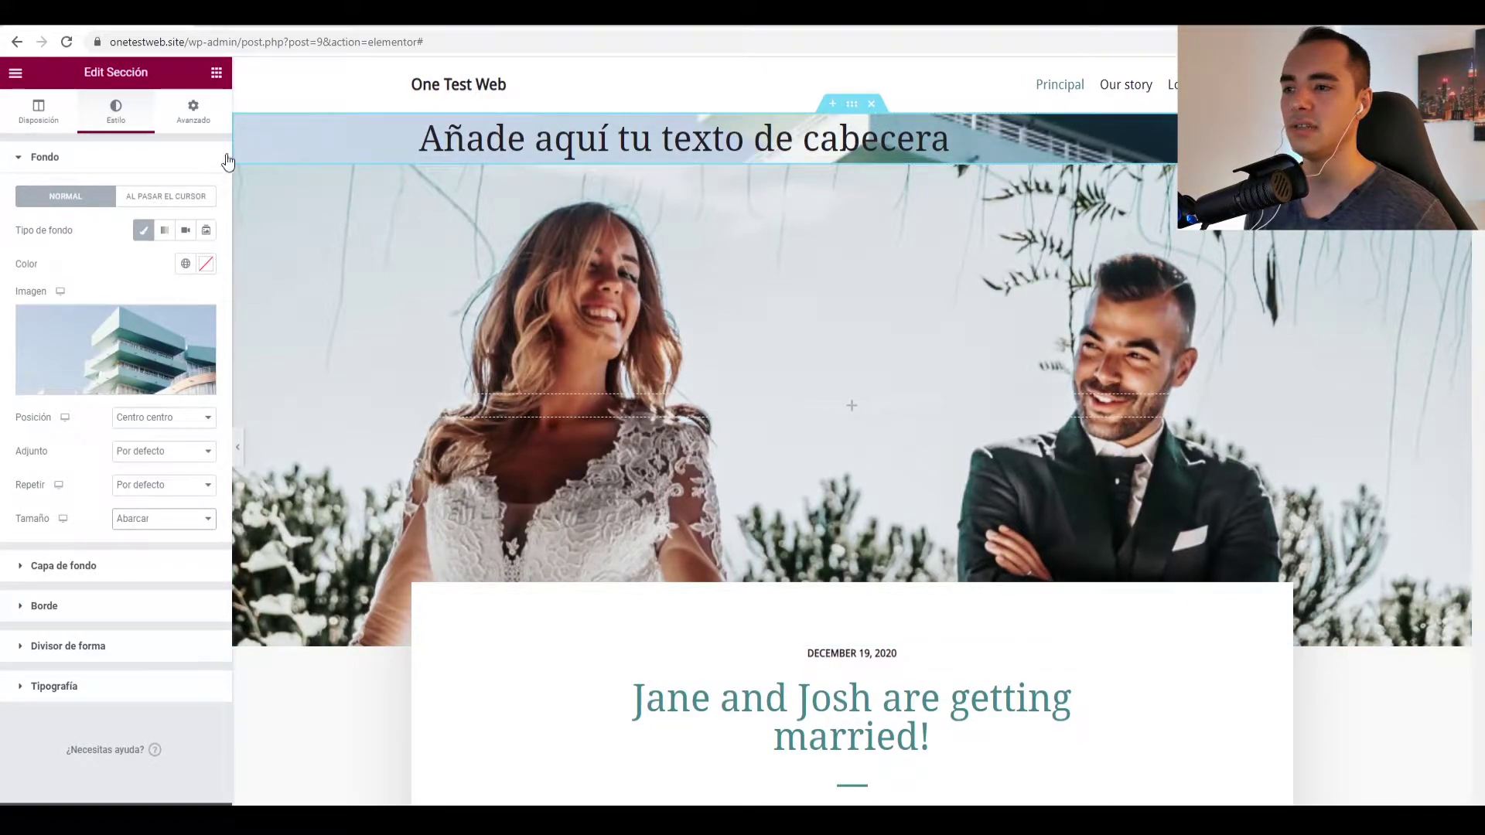
- Try different linked margin values on the heading's section, then set its top and bottom margins to 0
click(194, 112)
click(49, 218)
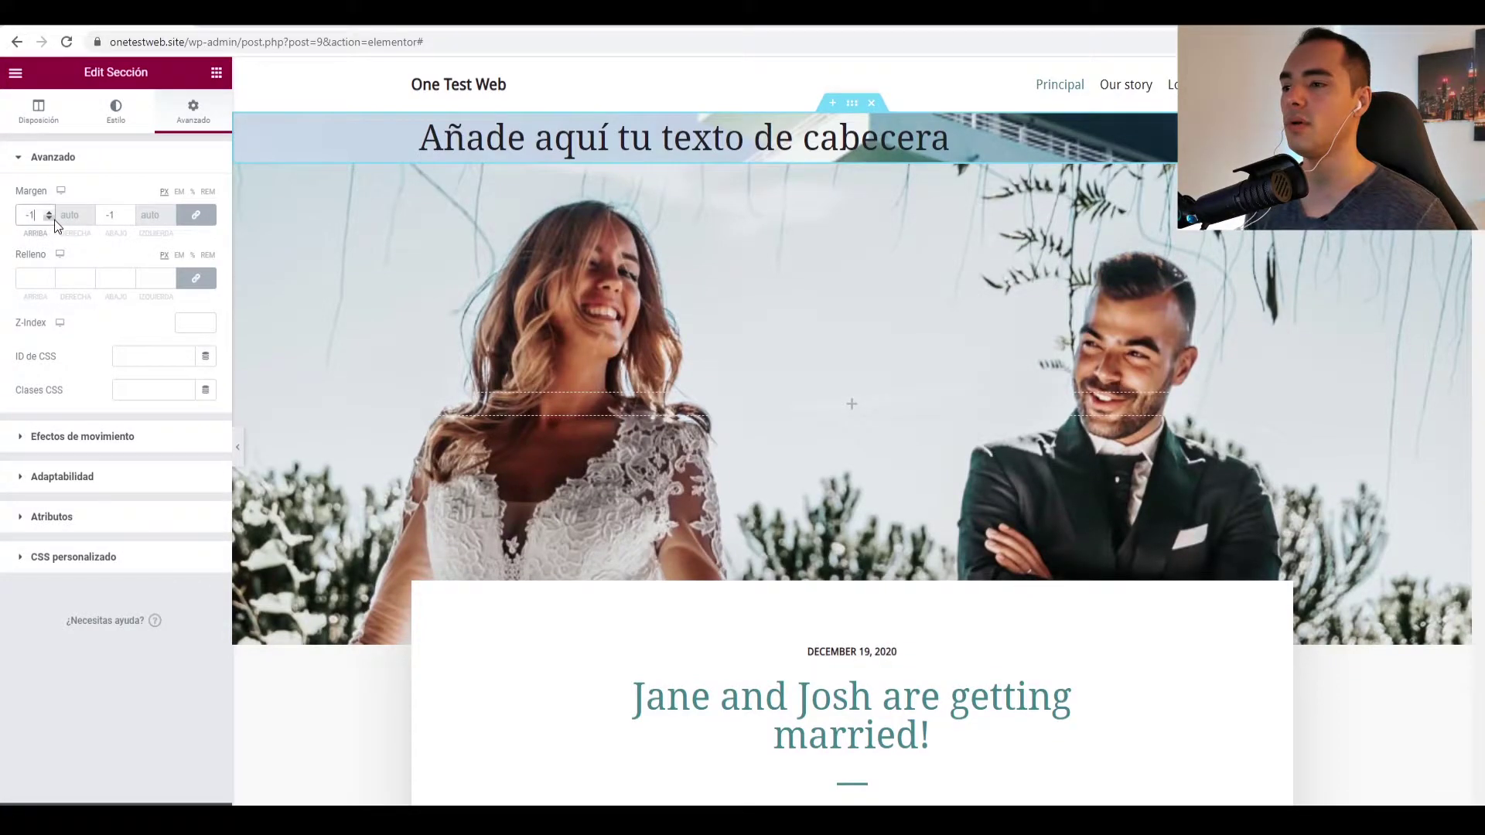
click(49, 215)
click(49, 216)
click(49, 216)
click(49, 216)
click(50, 218)
click(50, 219)
click(49, 218)
click(50, 218)
click(50, 218)
click(50, 218)
click(50, 218)
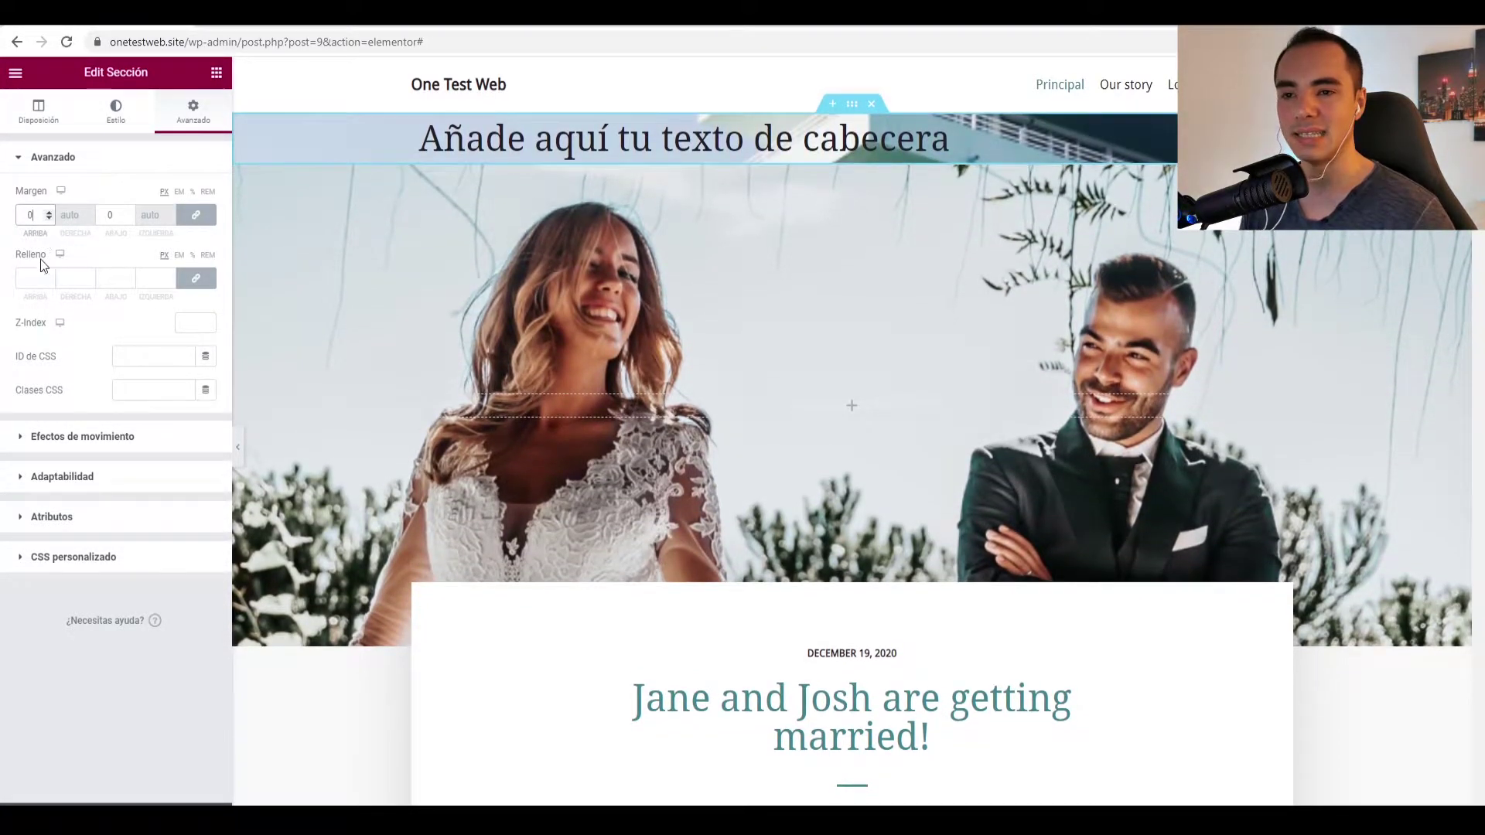
- Set the heading section's padding to 77 px on all four sides
click(48, 275)
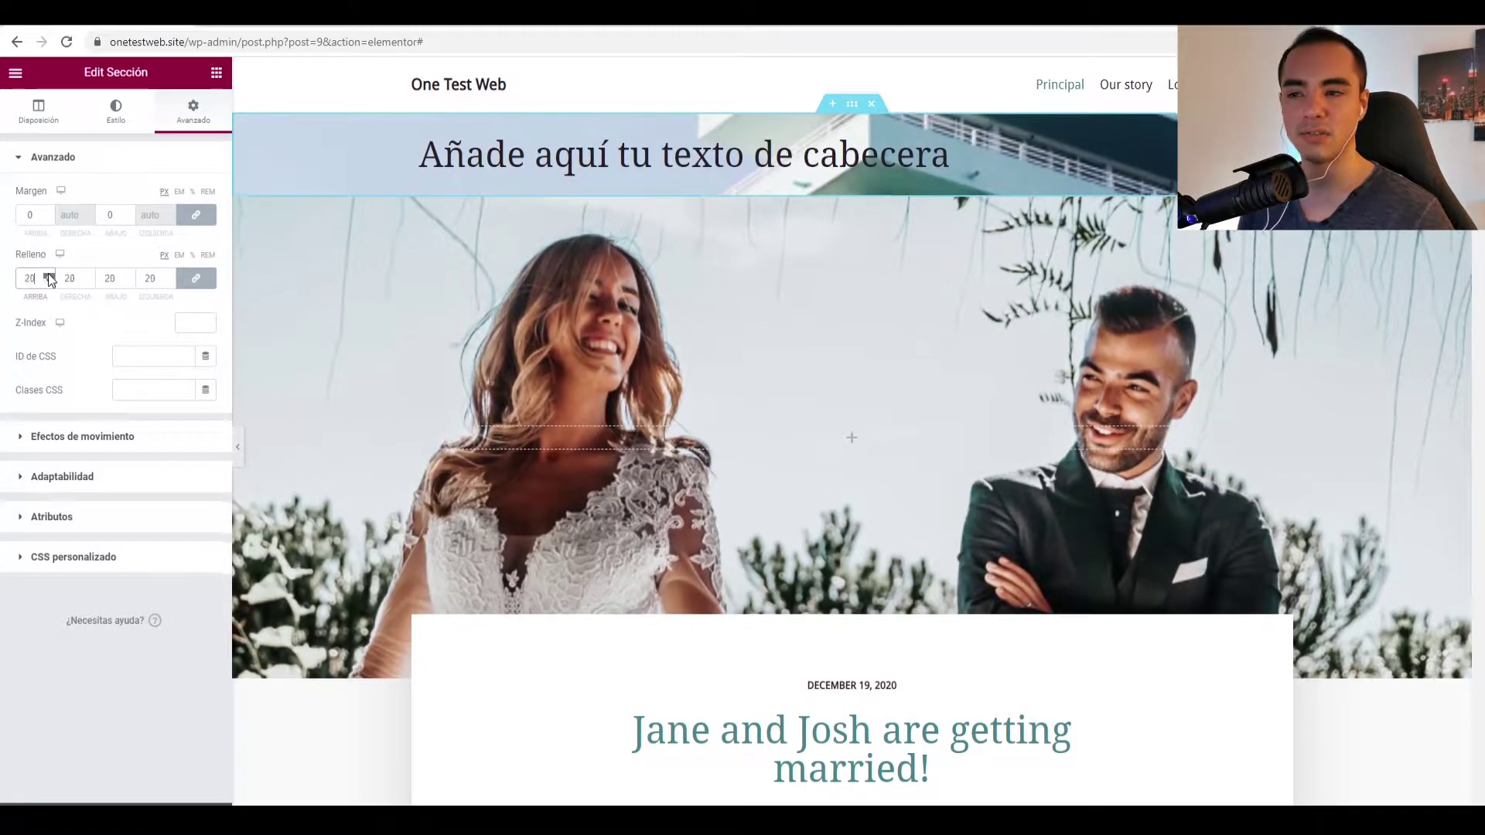
drag(48, 274, 48, 275)
click(667, 261)
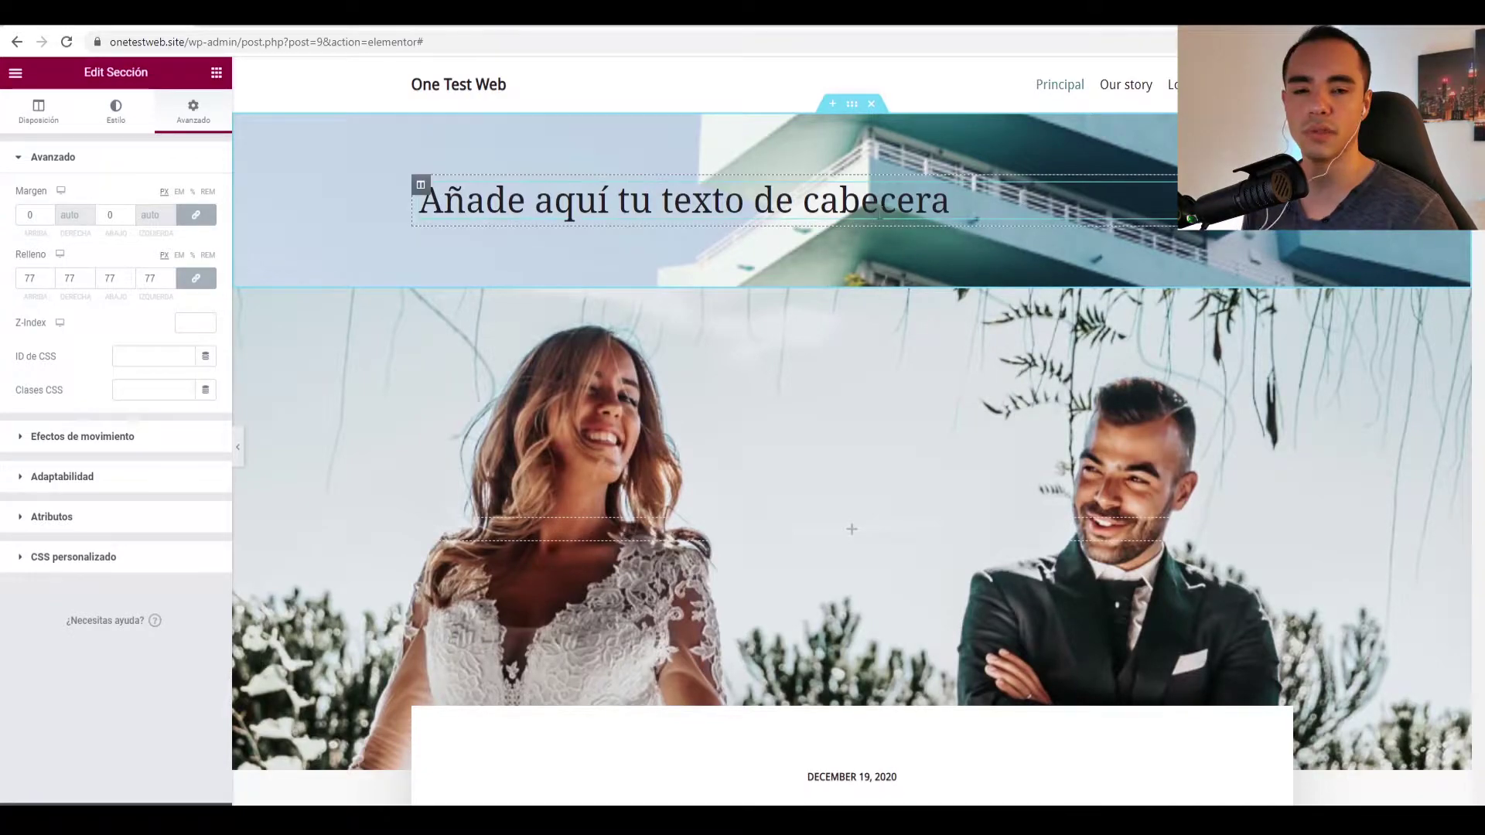
- Delete the heading's section above the hero image
click(874, 107)
- Narrow the hero section's content and slightly increase its minimum height, and remove its background image
click(850, 108)
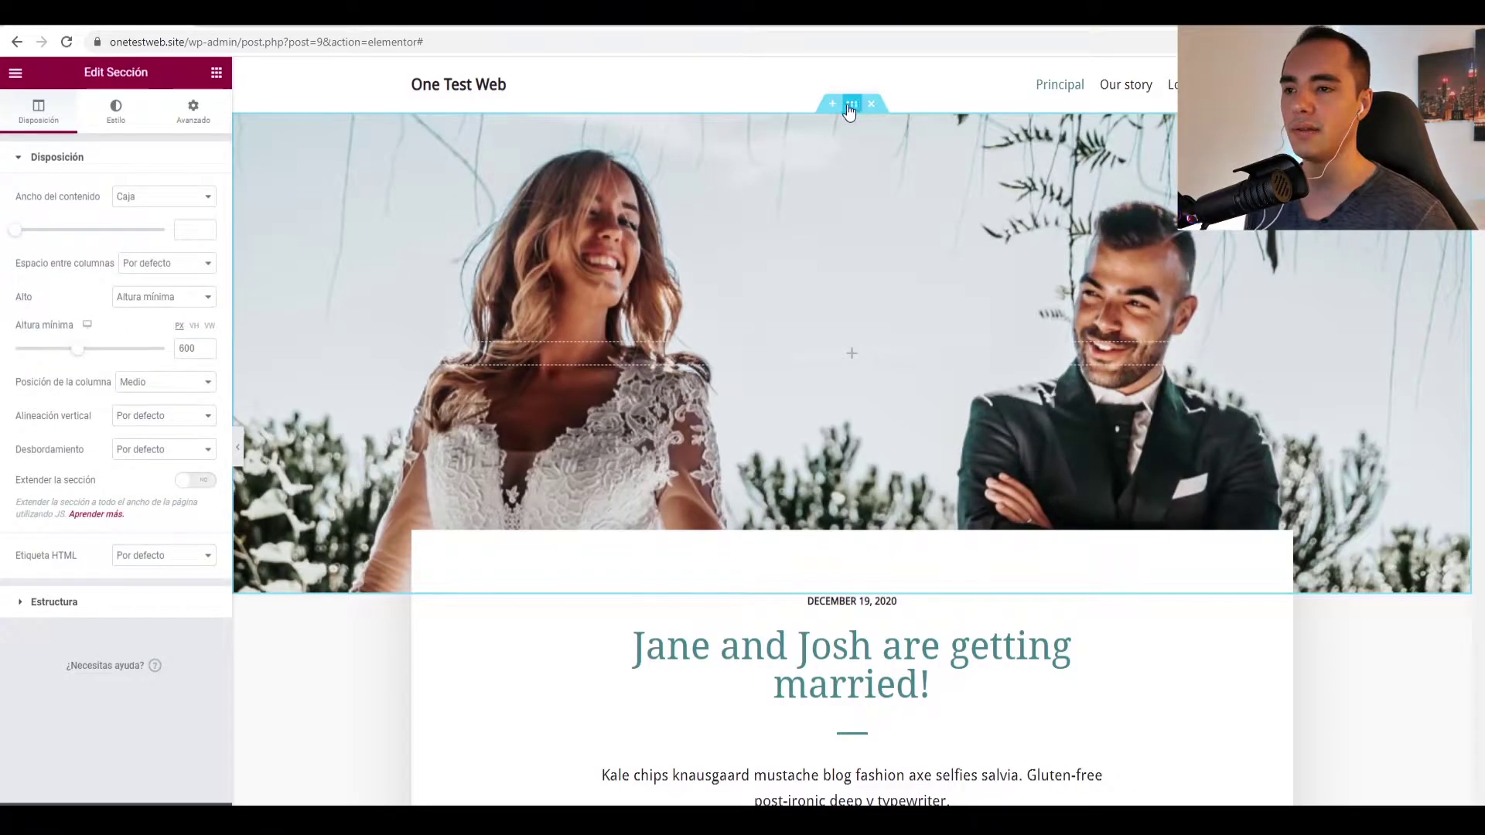
mouse_move(81, 355)
mouse_down()
mouse_move(122, 355)
mouse_move(47, 352)
mouse_move(80, 349)
mouse_up()
click(115, 115)
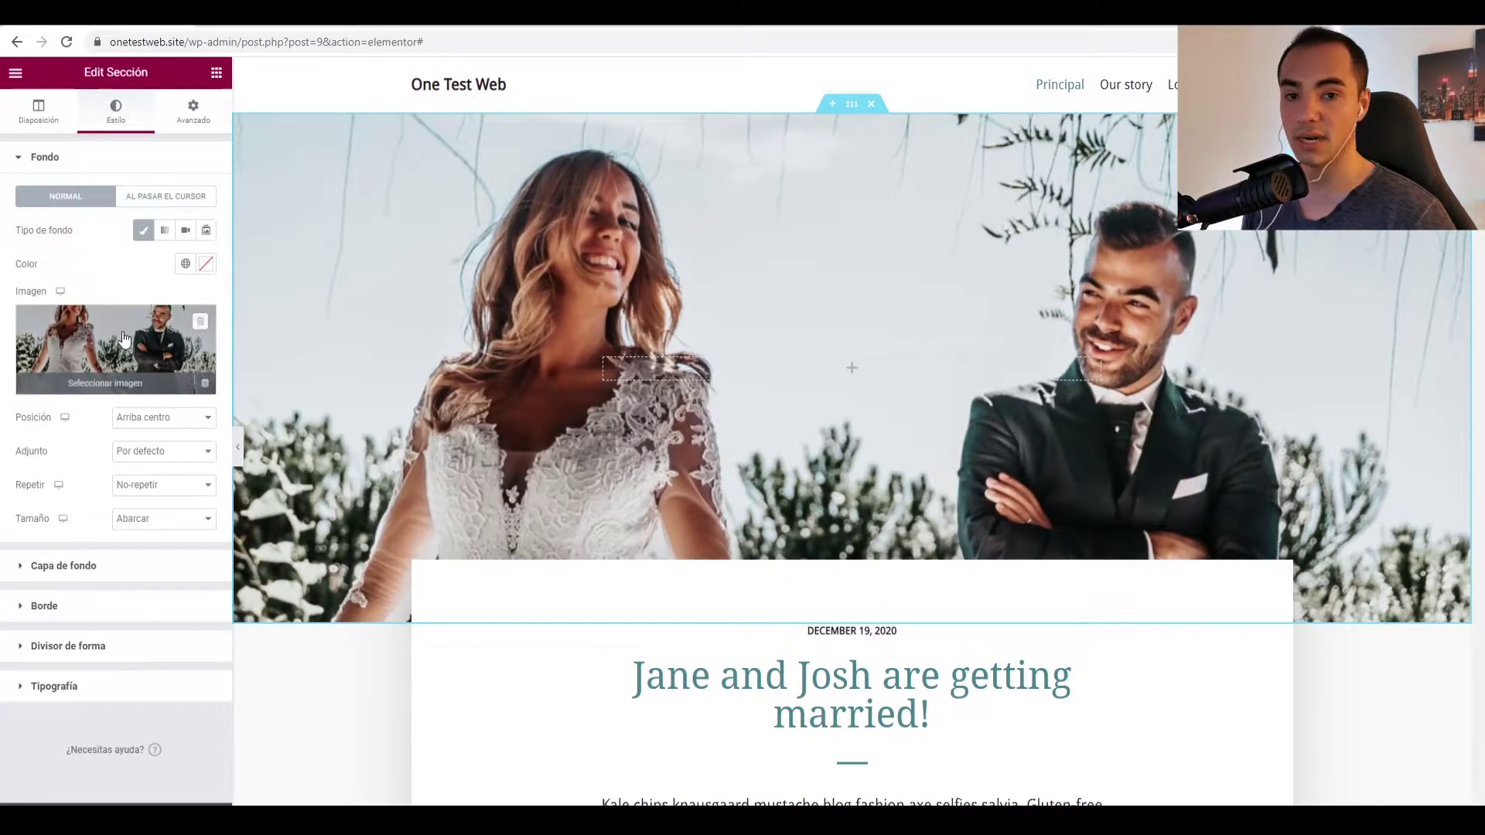
click(201, 324)
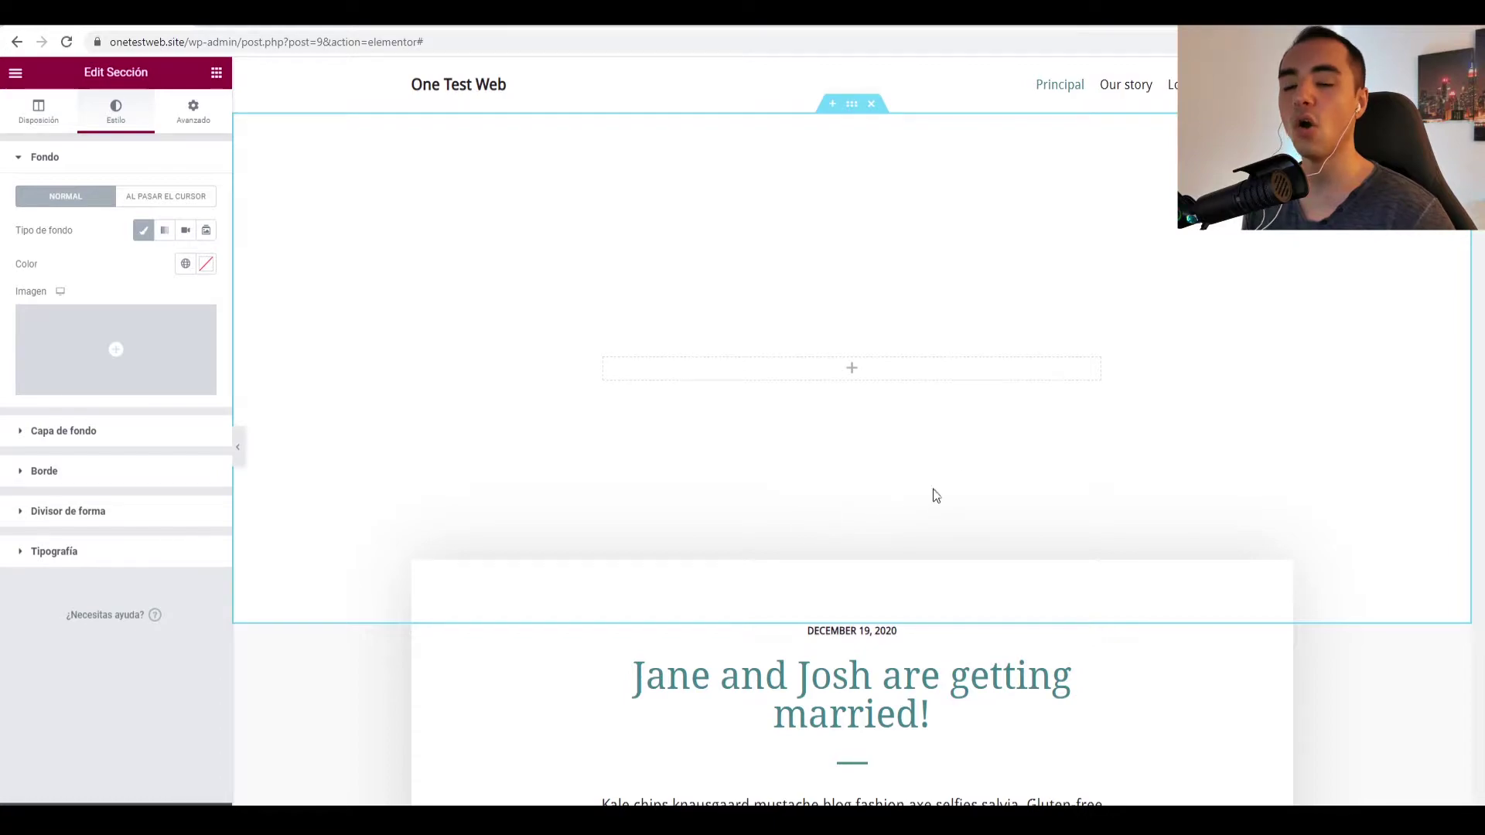
- Switch to Pixabay, search its free images for "fondos" and browse the results
click(654, 19)
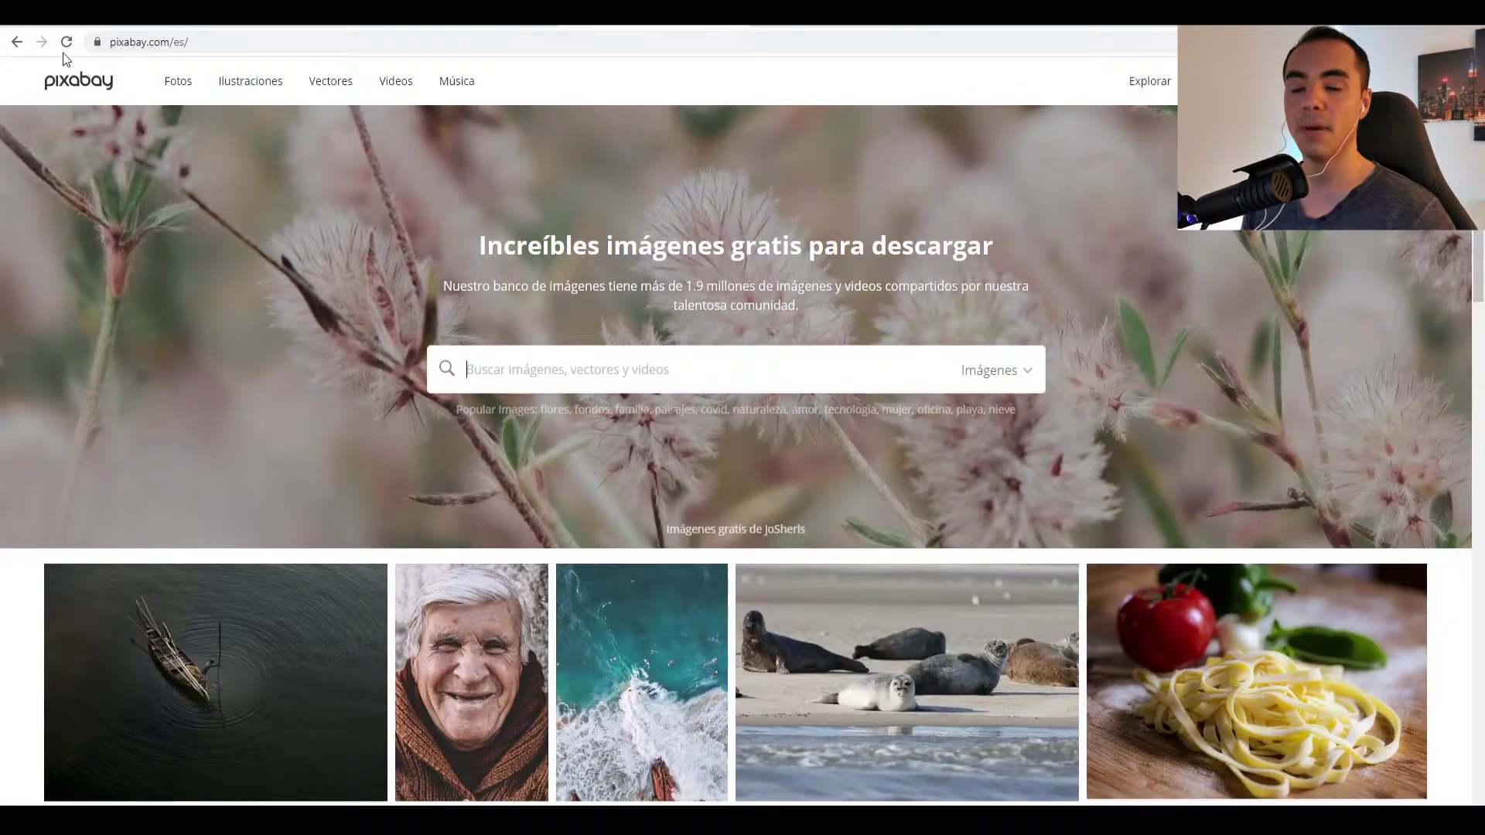
drag(214, 42, 125, 49)
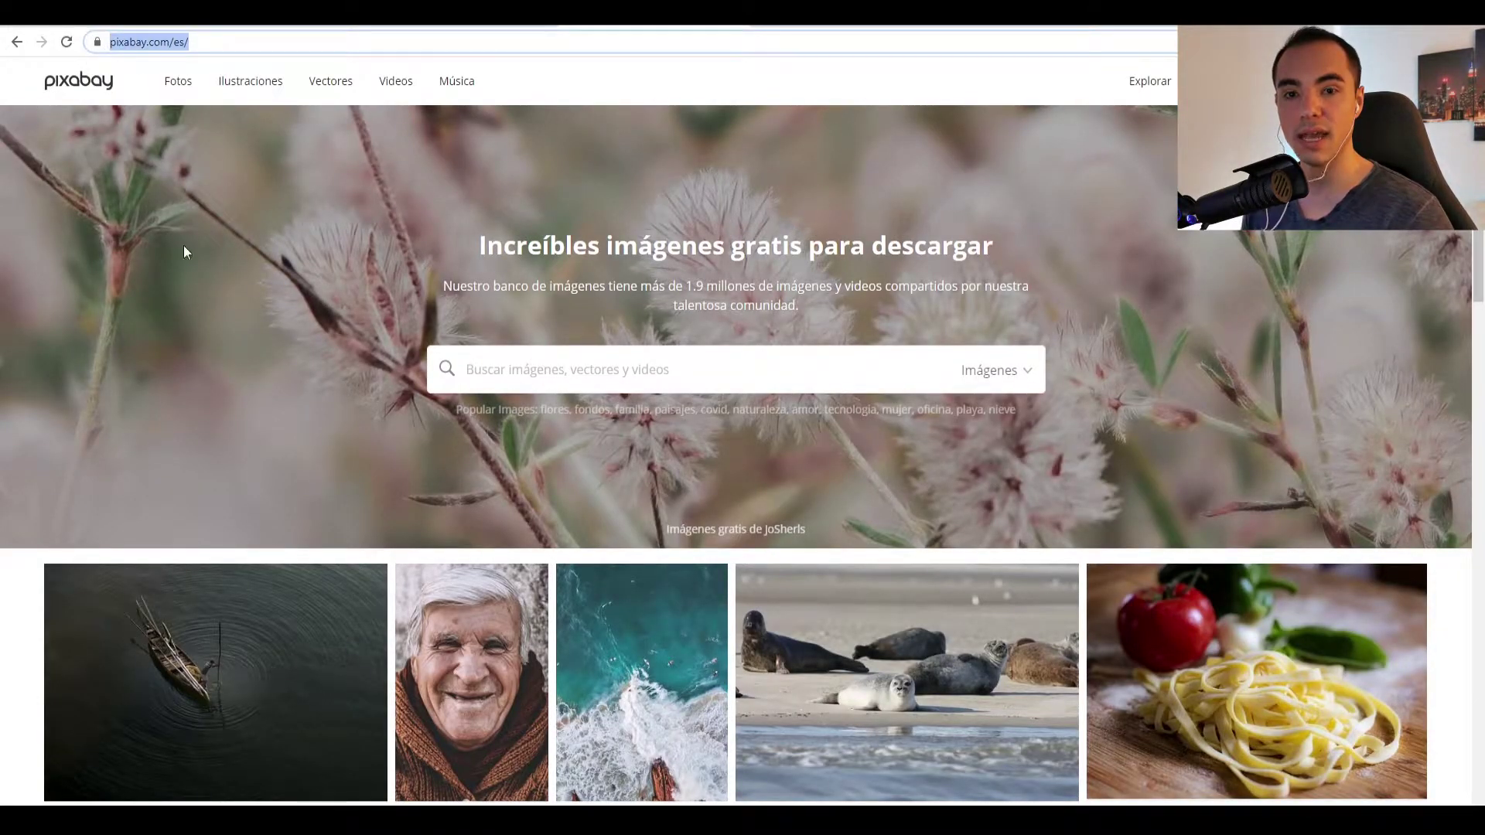
click(174, 290)
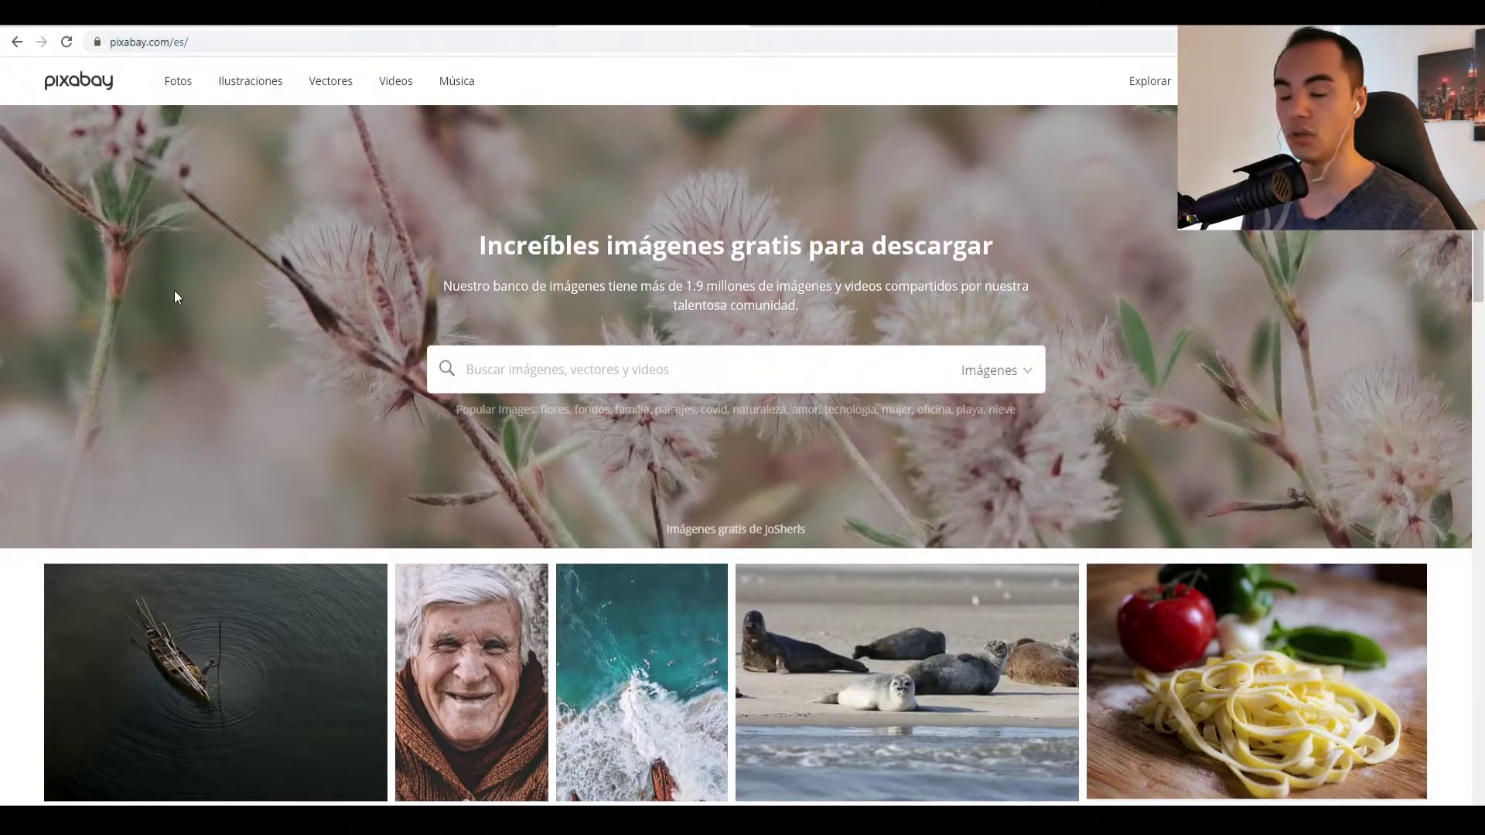
click(628, 371)
text(fondos)
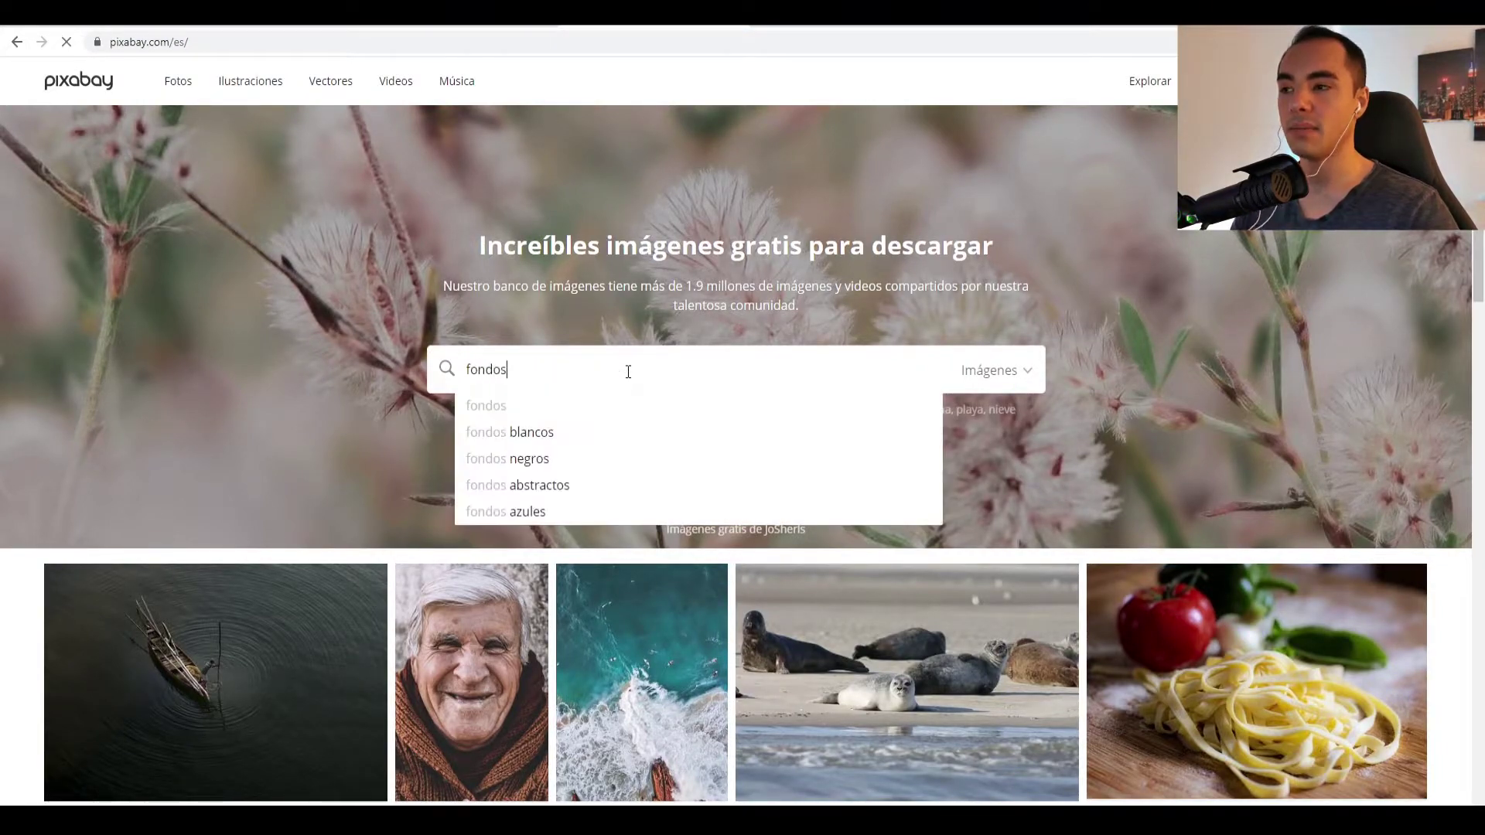
key(Return)
scroll(926, 378, down, 7)
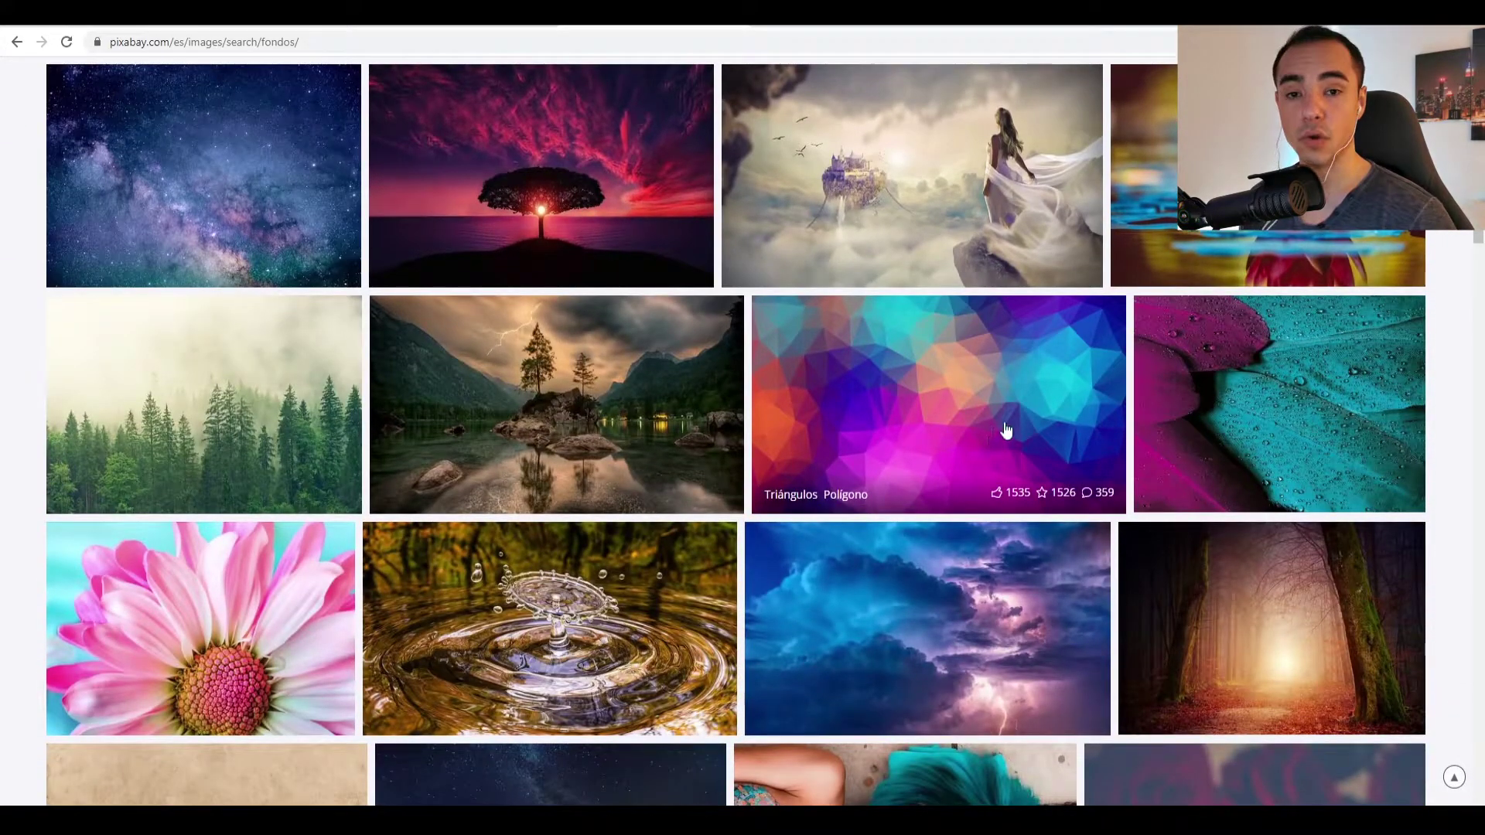
scroll(997, 455, up, 7)
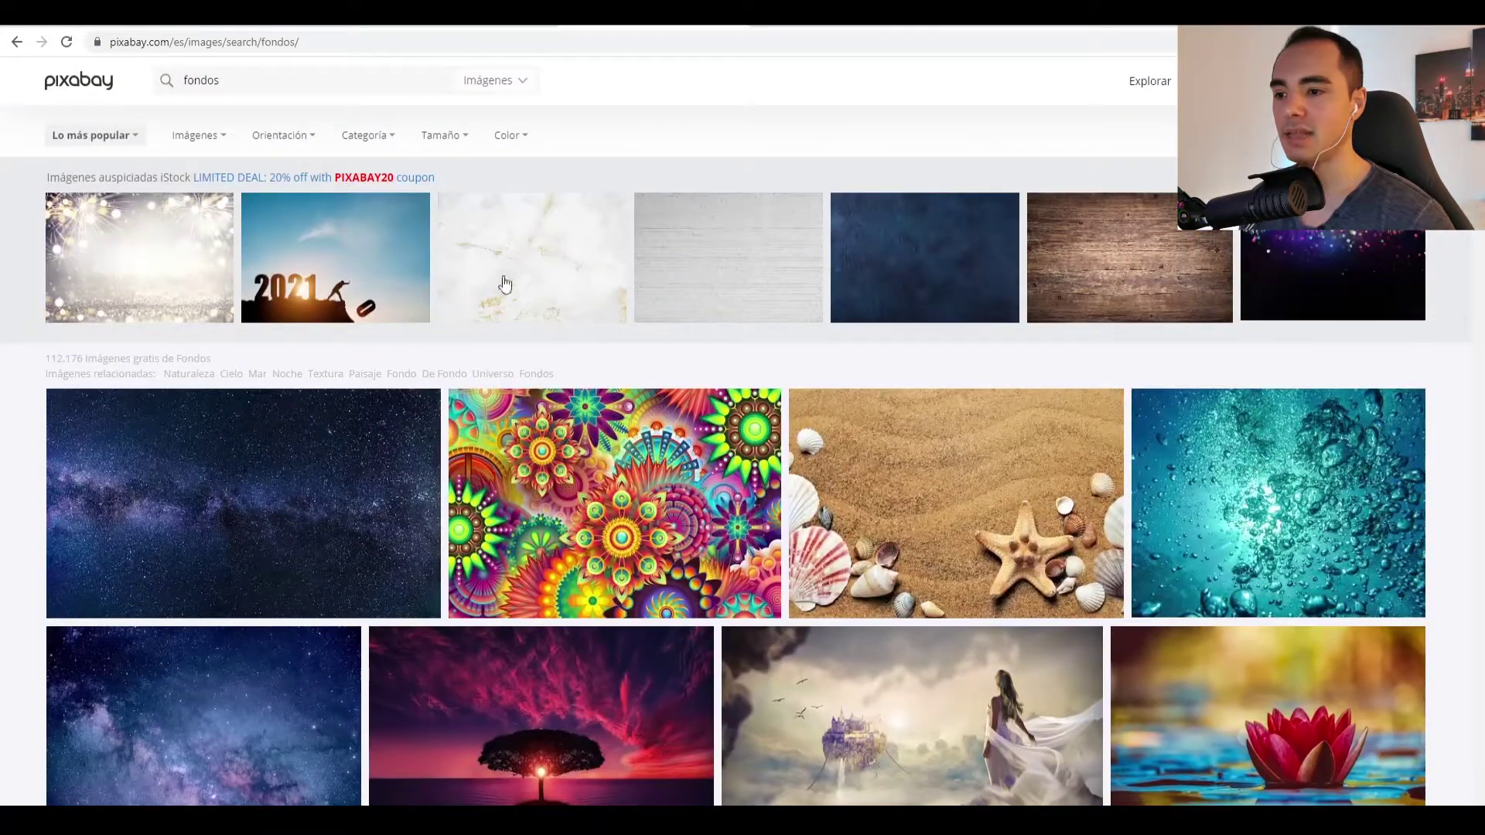
- Search Pixabay for "ordenadores" and browse the resulting images
text(or)
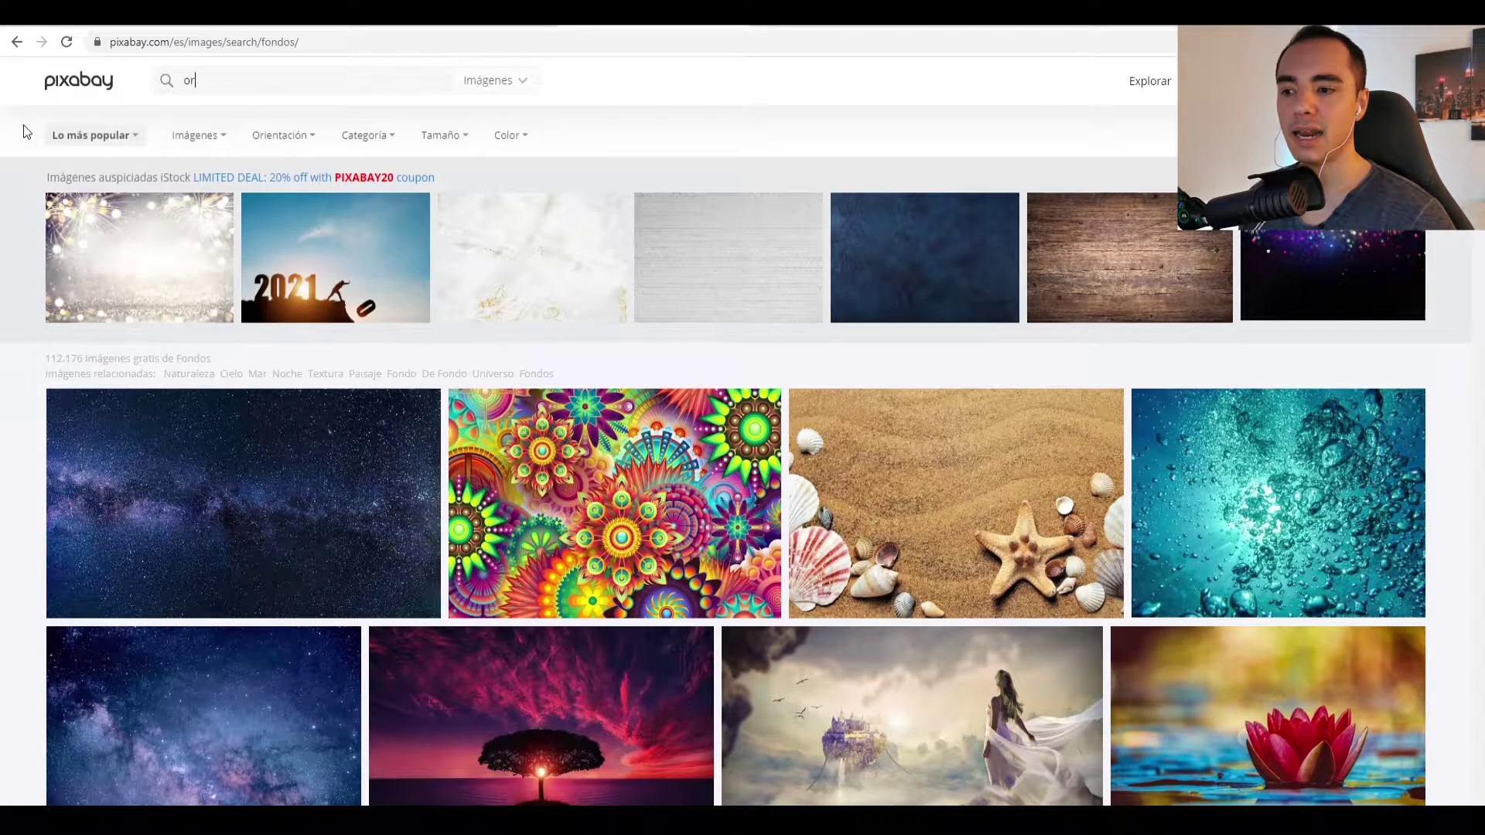
text(denadores)
key(Return)
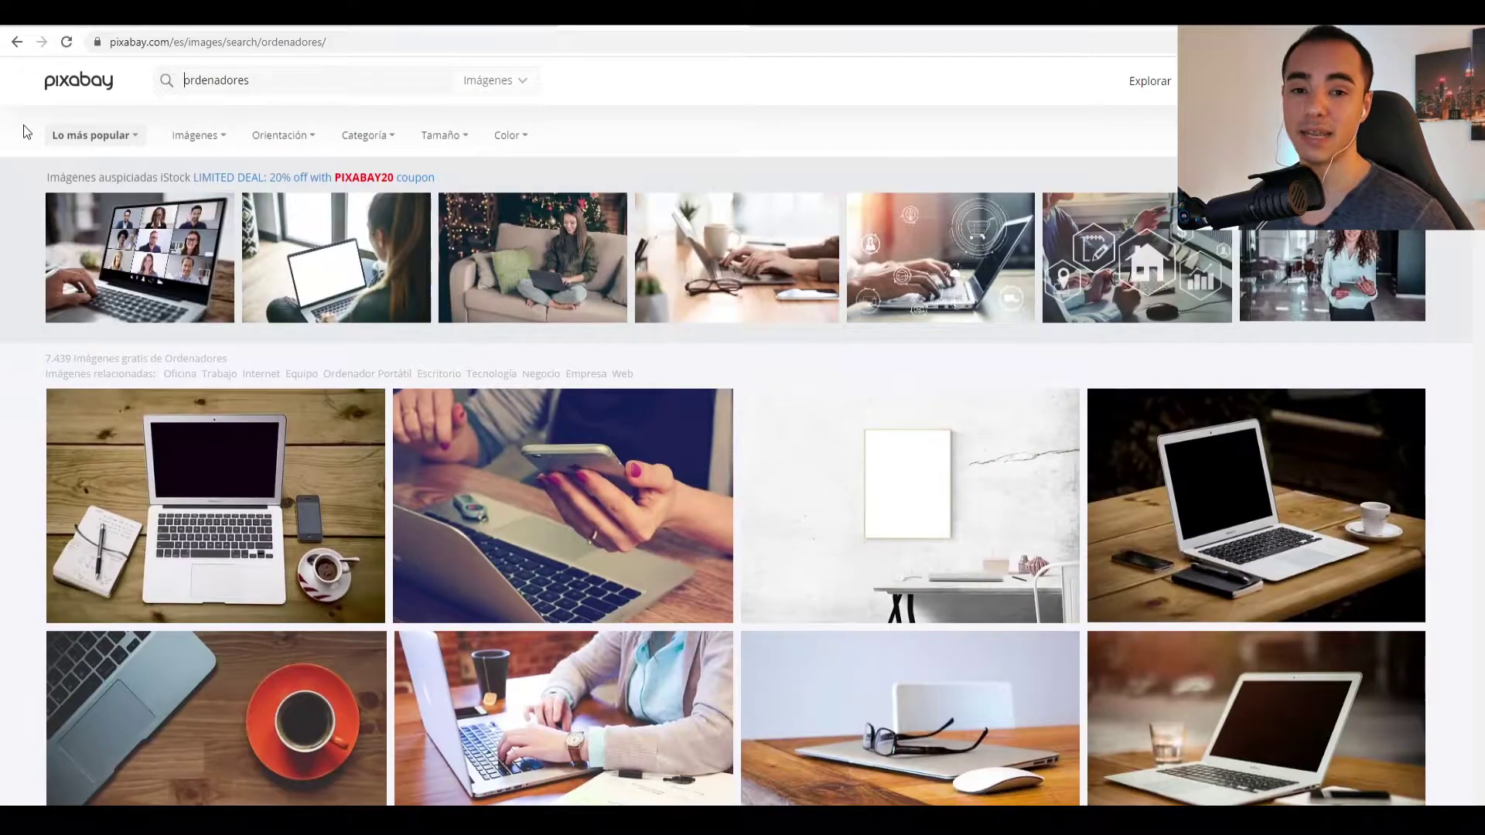
scroll(819, 673, down, 5)
scroll(803, 655, down, 8)
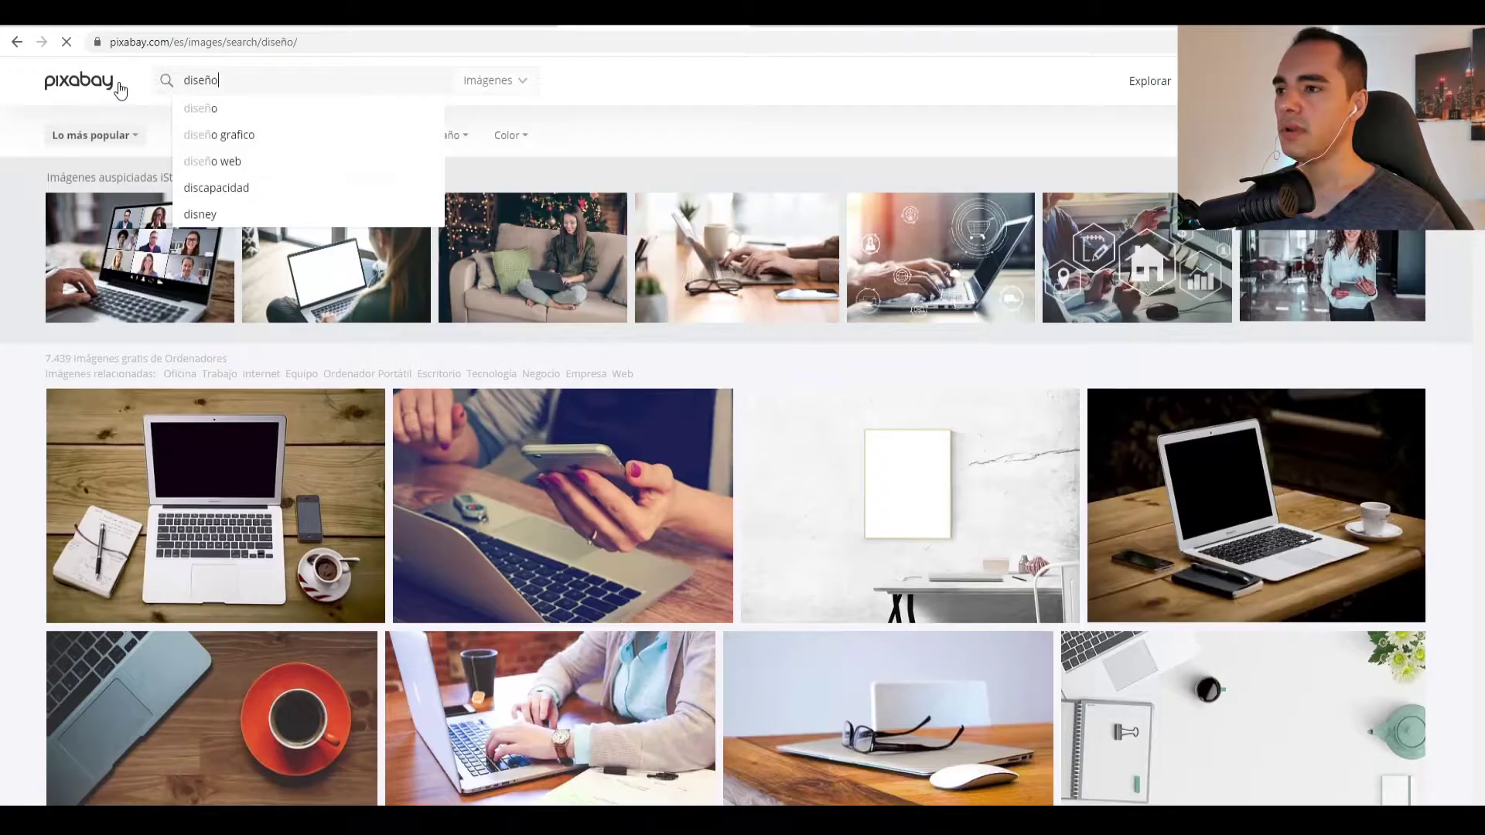
- Search Pixabay for "diseño" and open the overhead photo of a laptop, coffee cup and graphics tablet
key(Return)
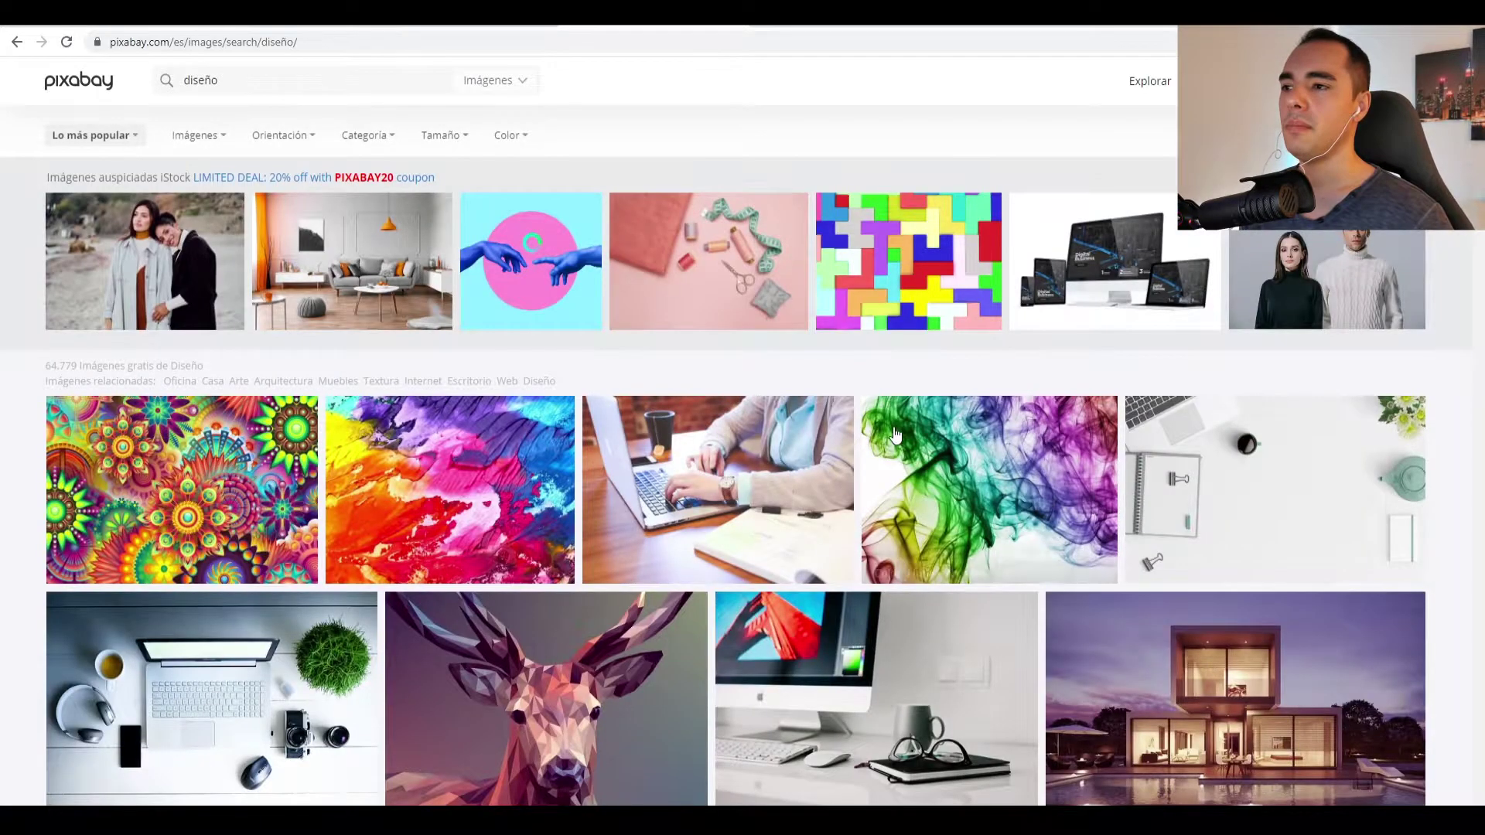
scroll(896, 435, down, 15)
scroll(897, 436, down, 1)
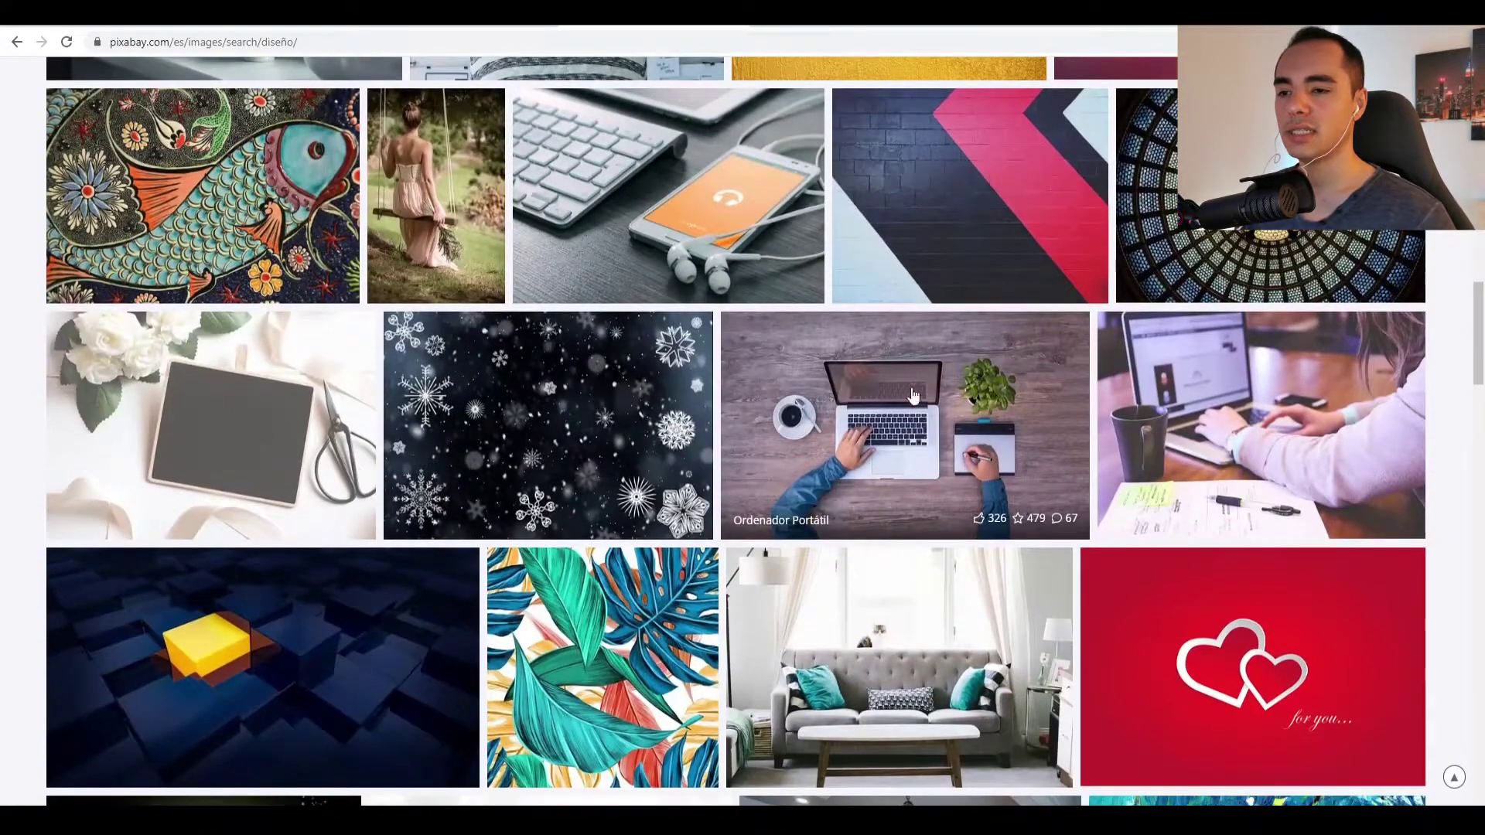
click(928, 447)
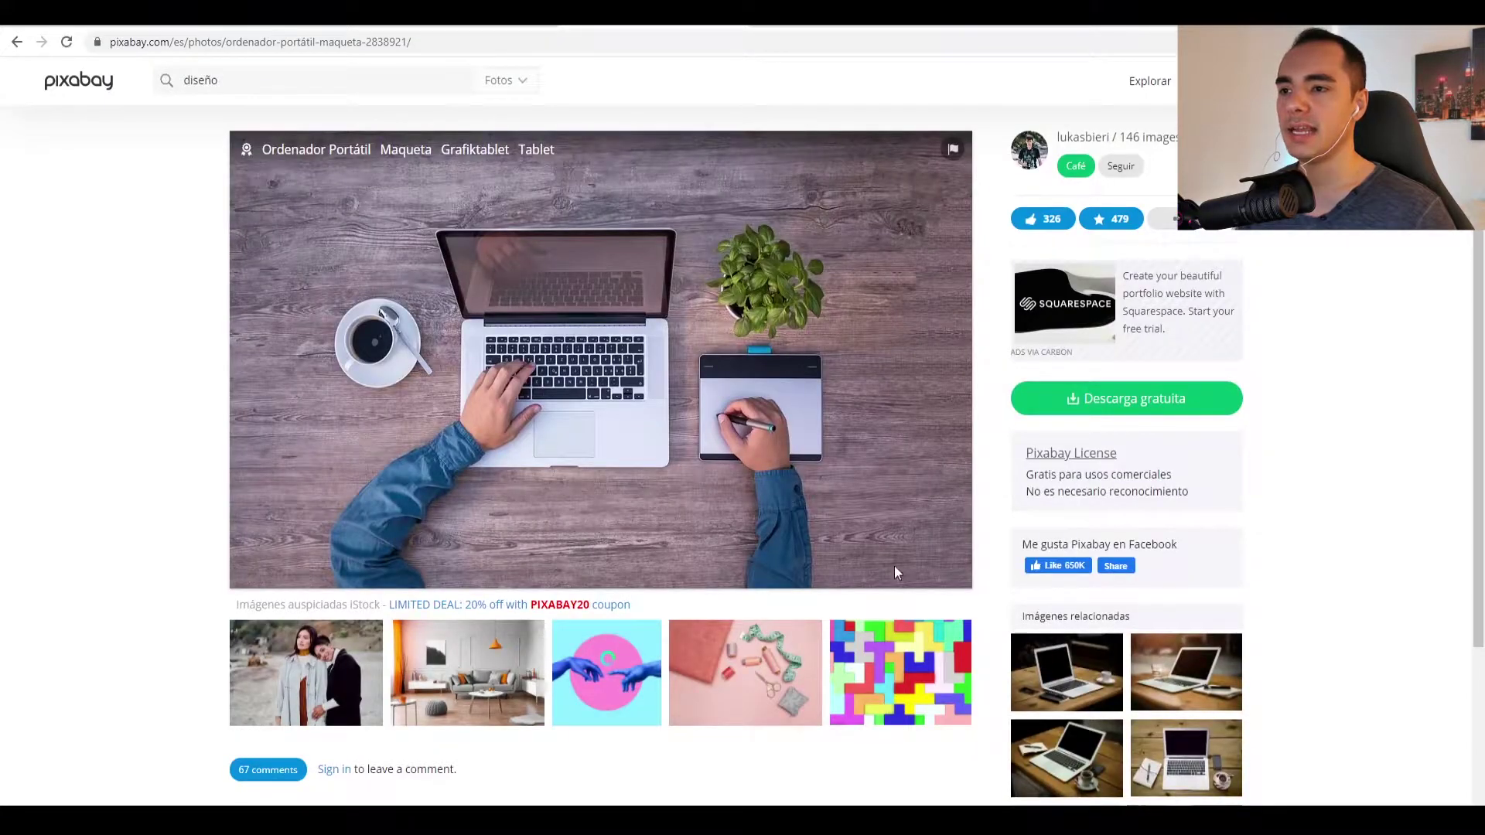
- Download the laptop photo as a 1920×1141 JPG, completing the download verification dialog
click(1169, 398)
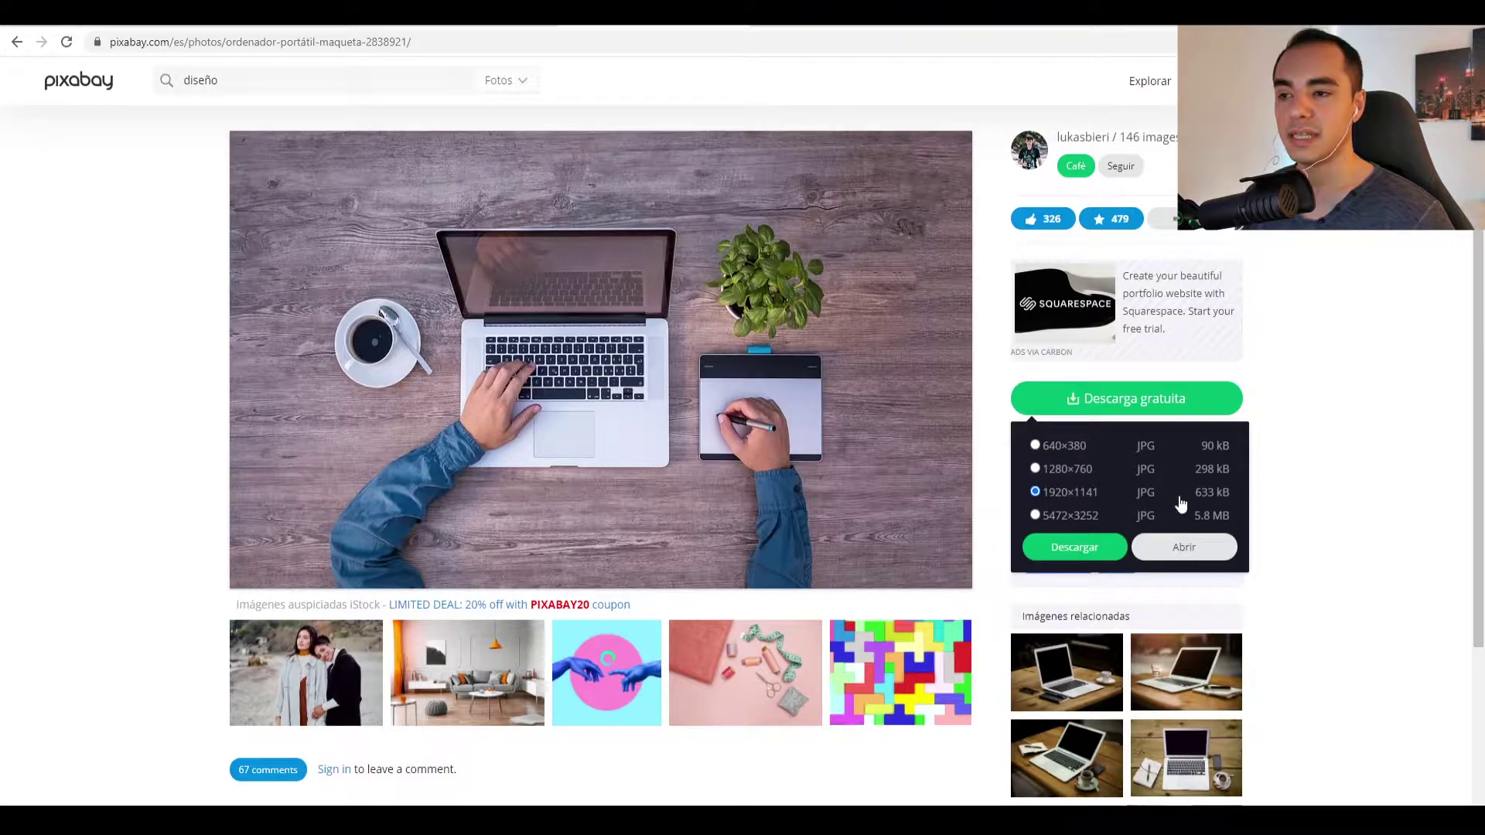
click(1075, 547)
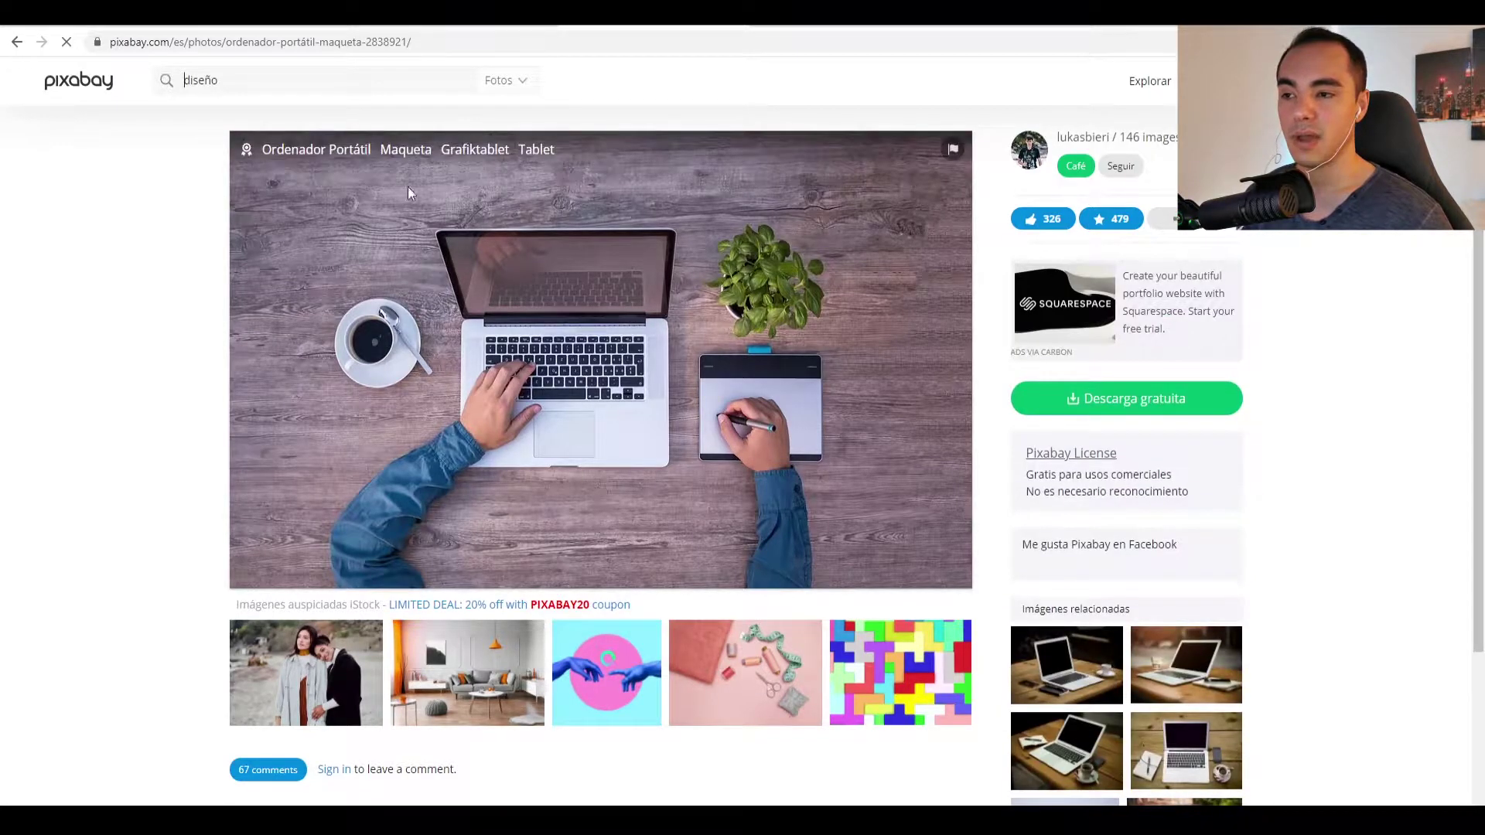
click(1166, 403)
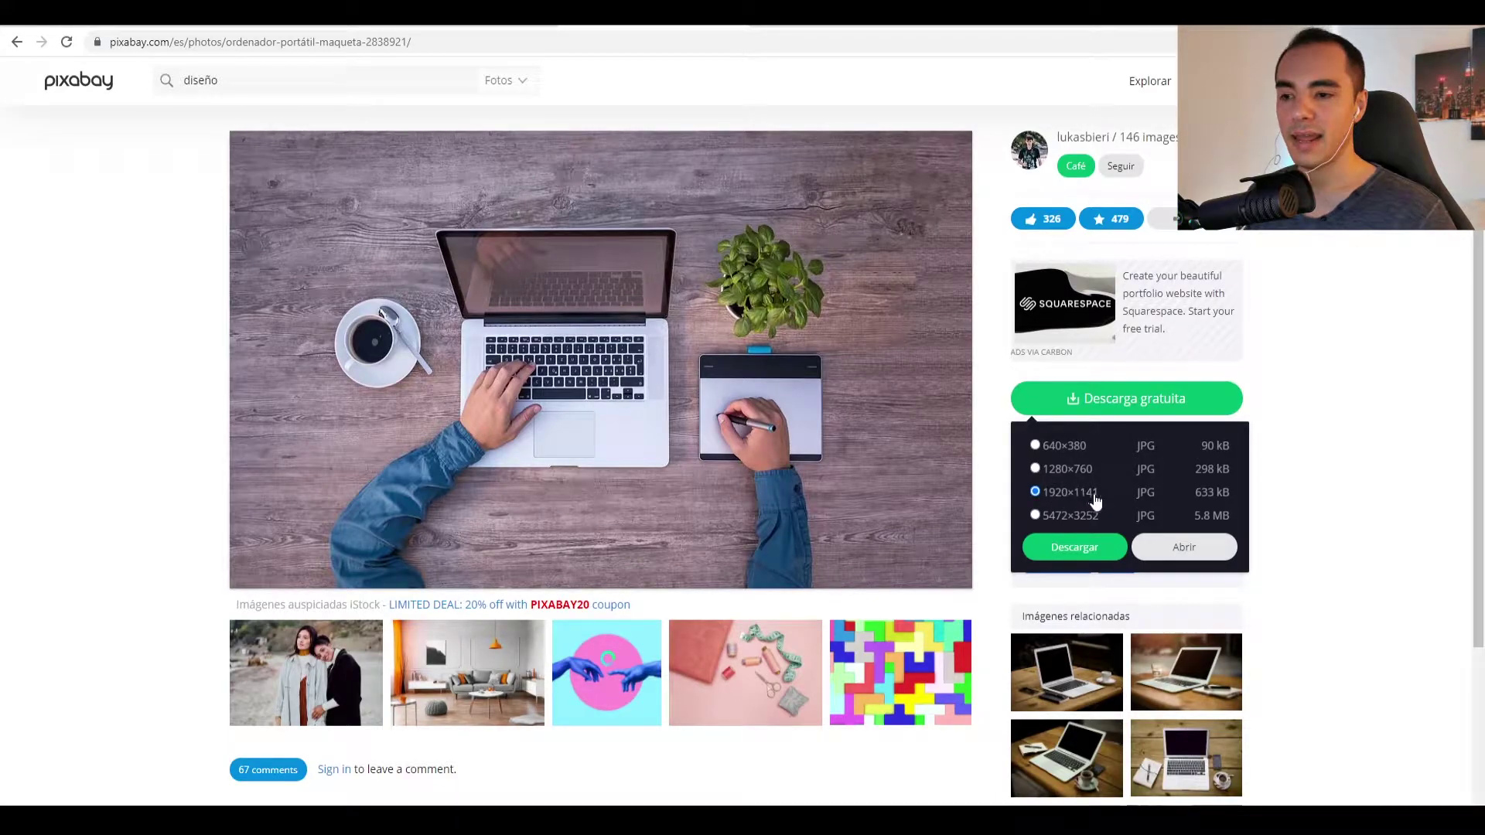
click(1075, 547)
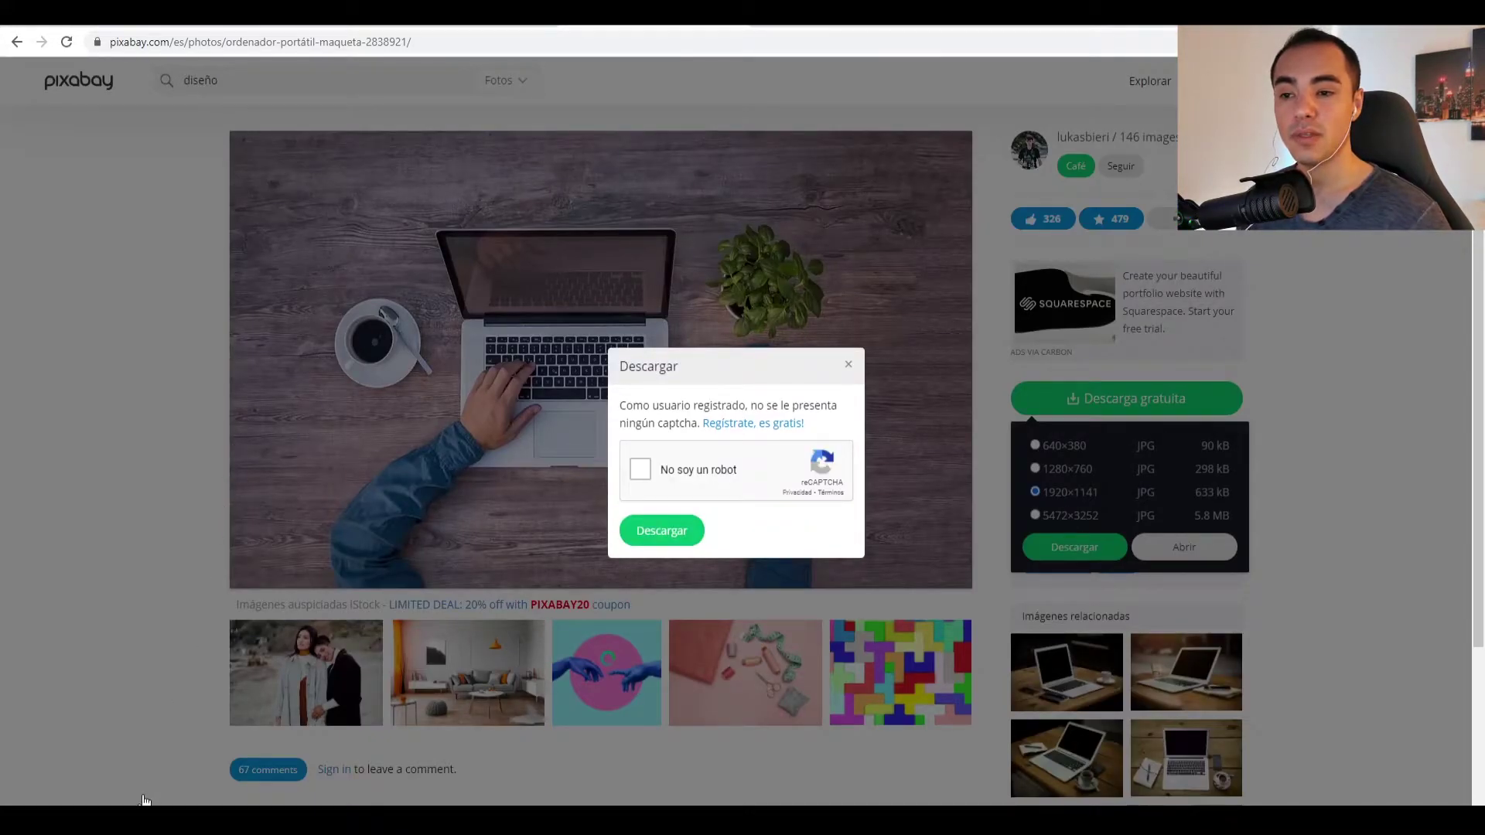
click(670, 533)
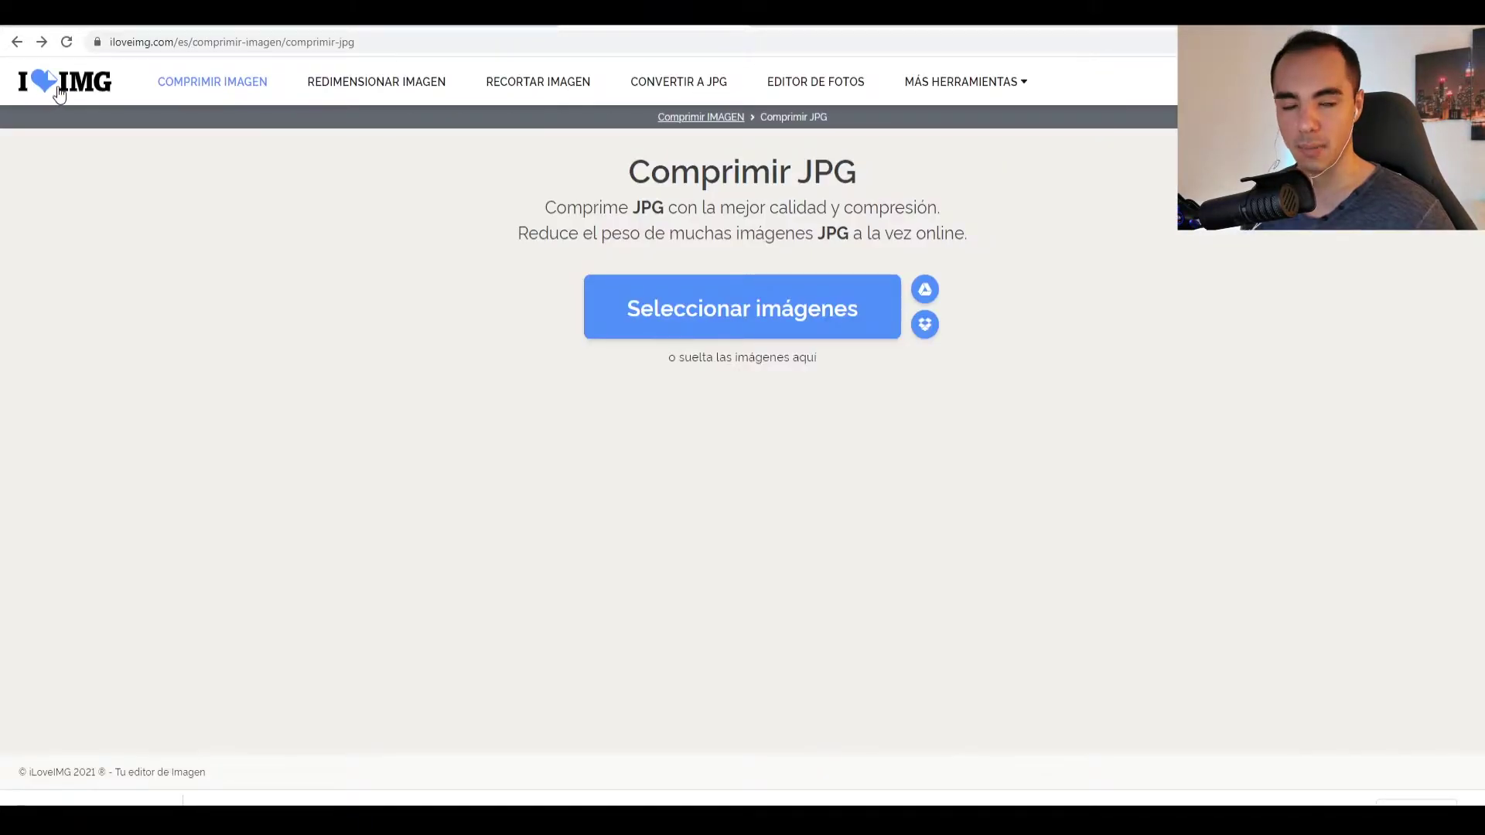
- Switch to iLoveIMG's Comprimir JPG tool and load the downloaded photo laptop-2838921_1920 (2).jpg
drag(110, 41, 234, 42)
click(191, 259)
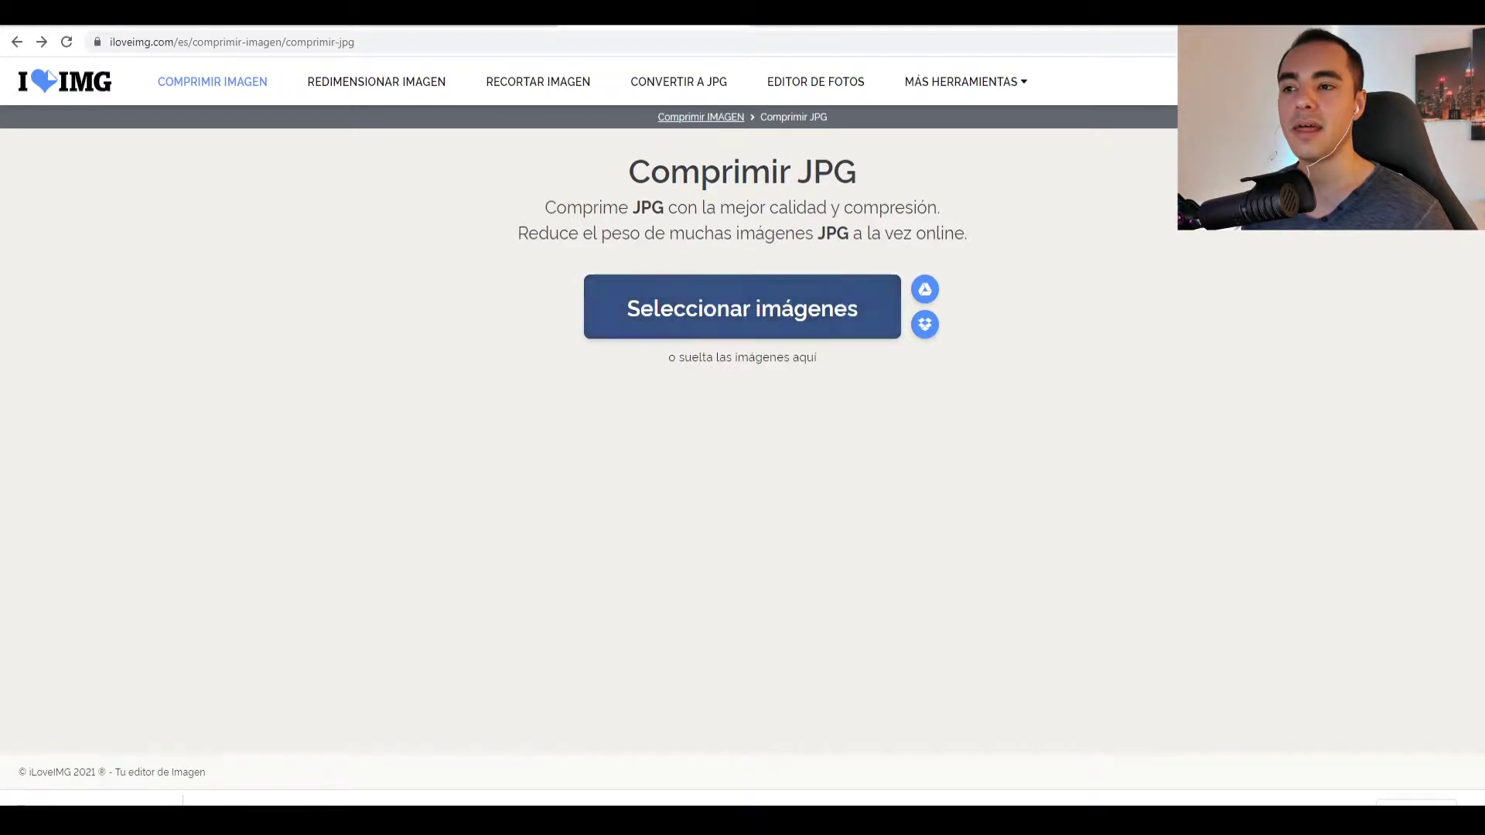
drag(86, 798, 497, 523)
drag(749, 328, 749, 329)
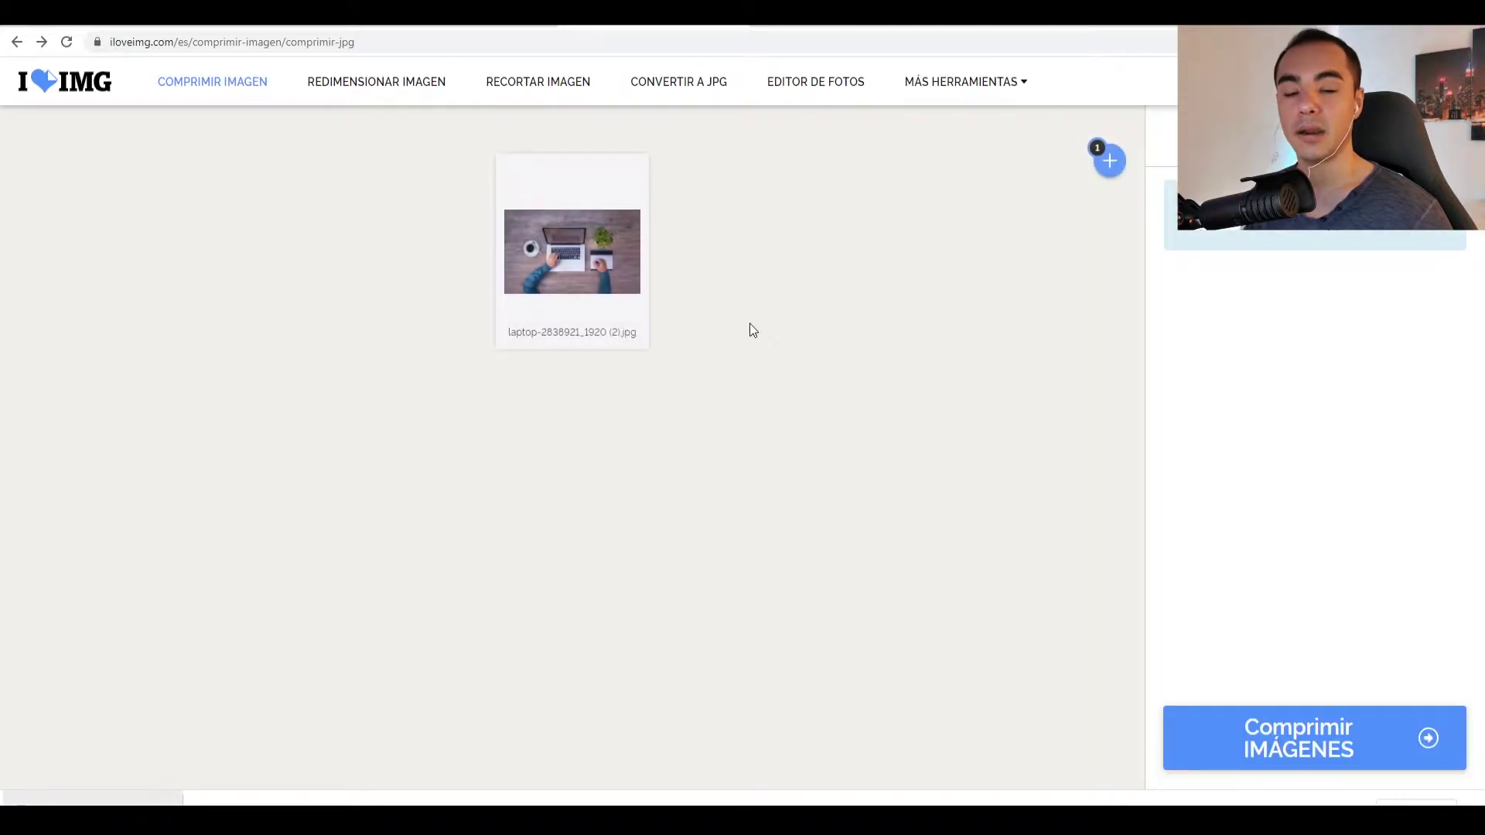
- Compress the loaded laptop photo and compare its file size before and after compression
click(1315, 747)
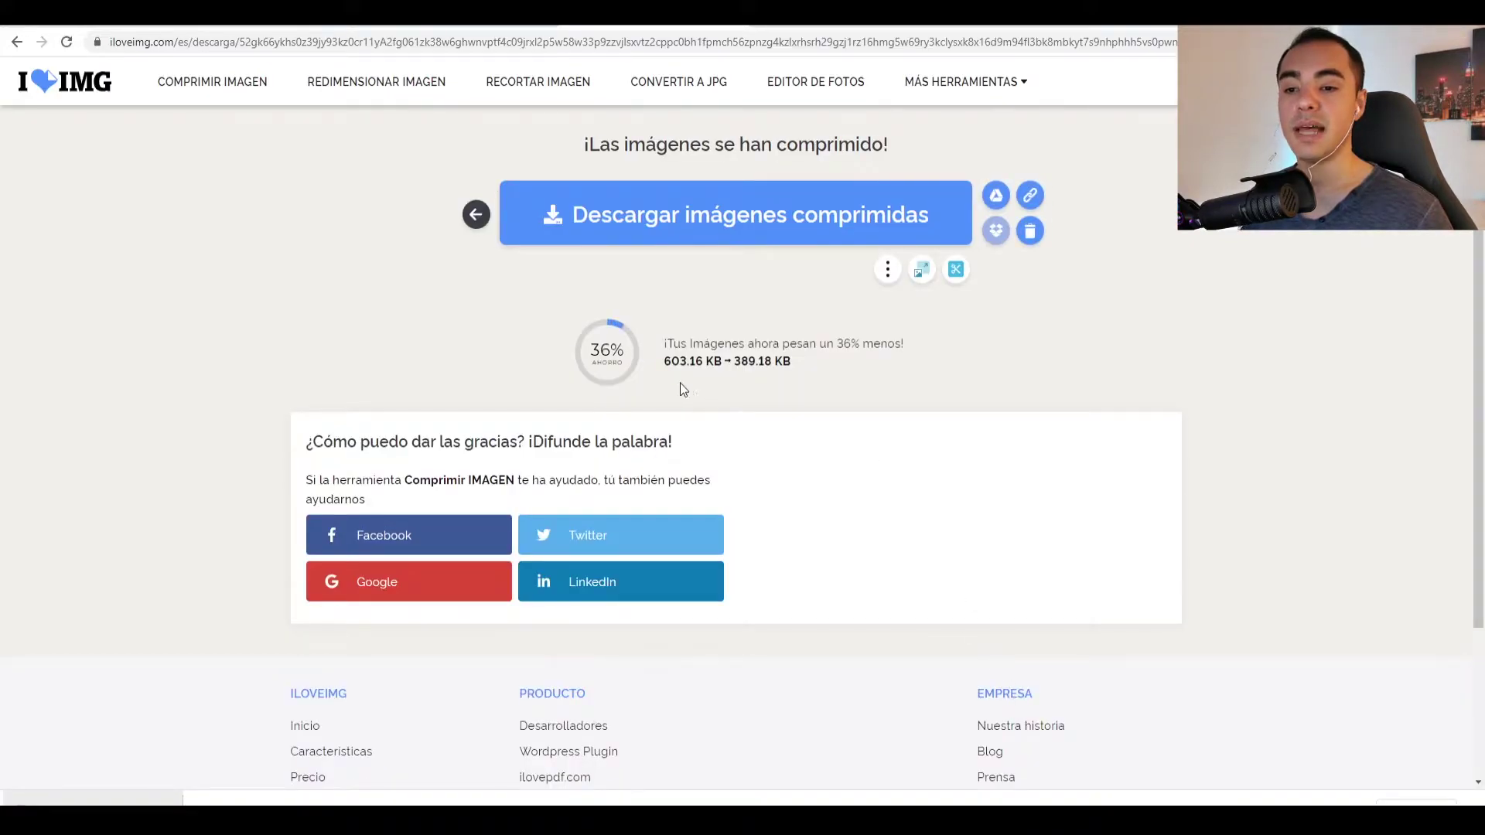
drag(657, 365, 760, 362)
click(765, 395)
click(771, 365)
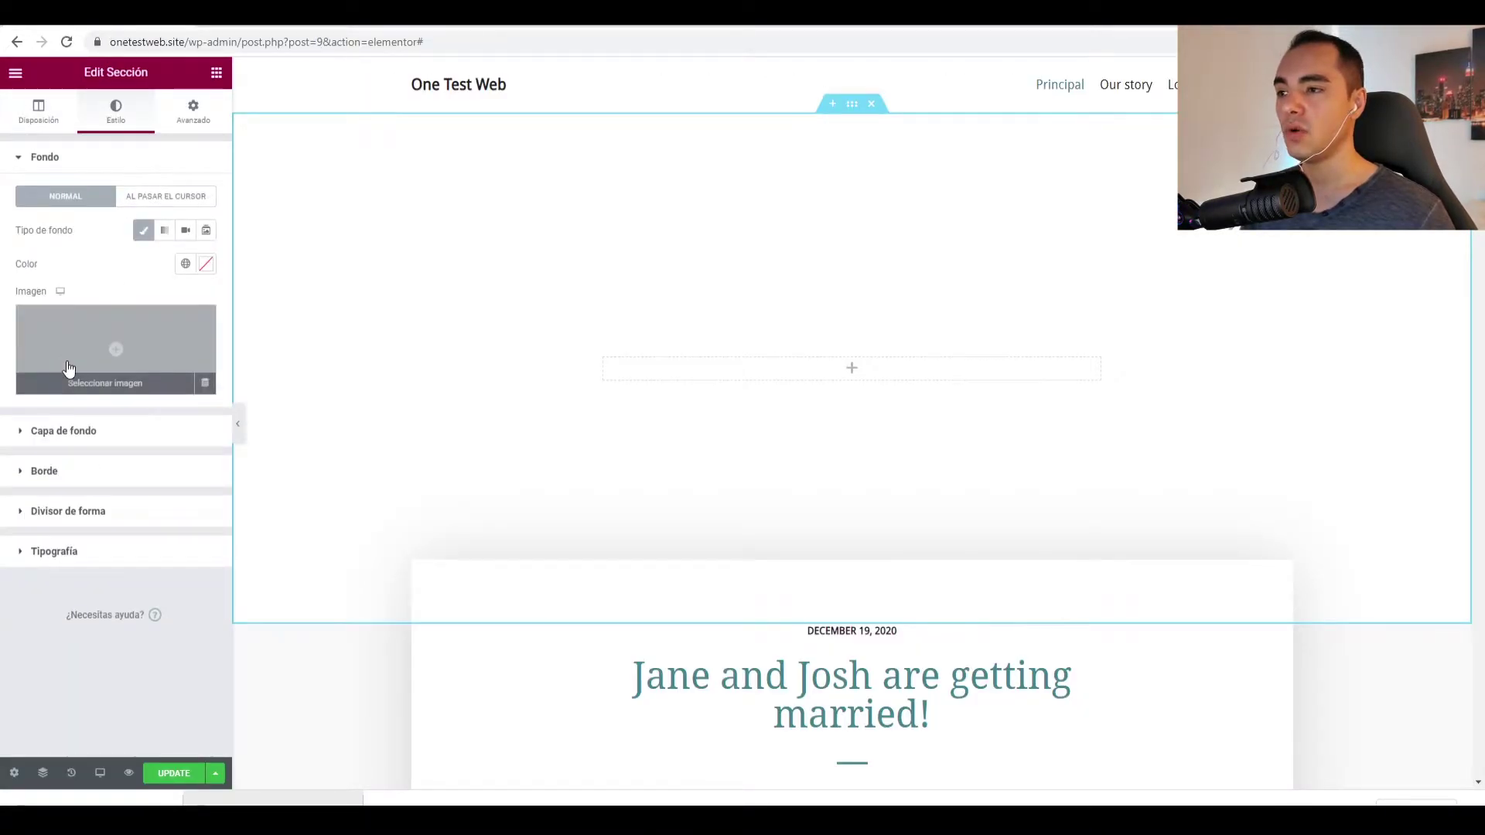
- Back in Elementor, open the hero section's background image selection and upload the compressed laptop photo to the media library
click(108, 387)
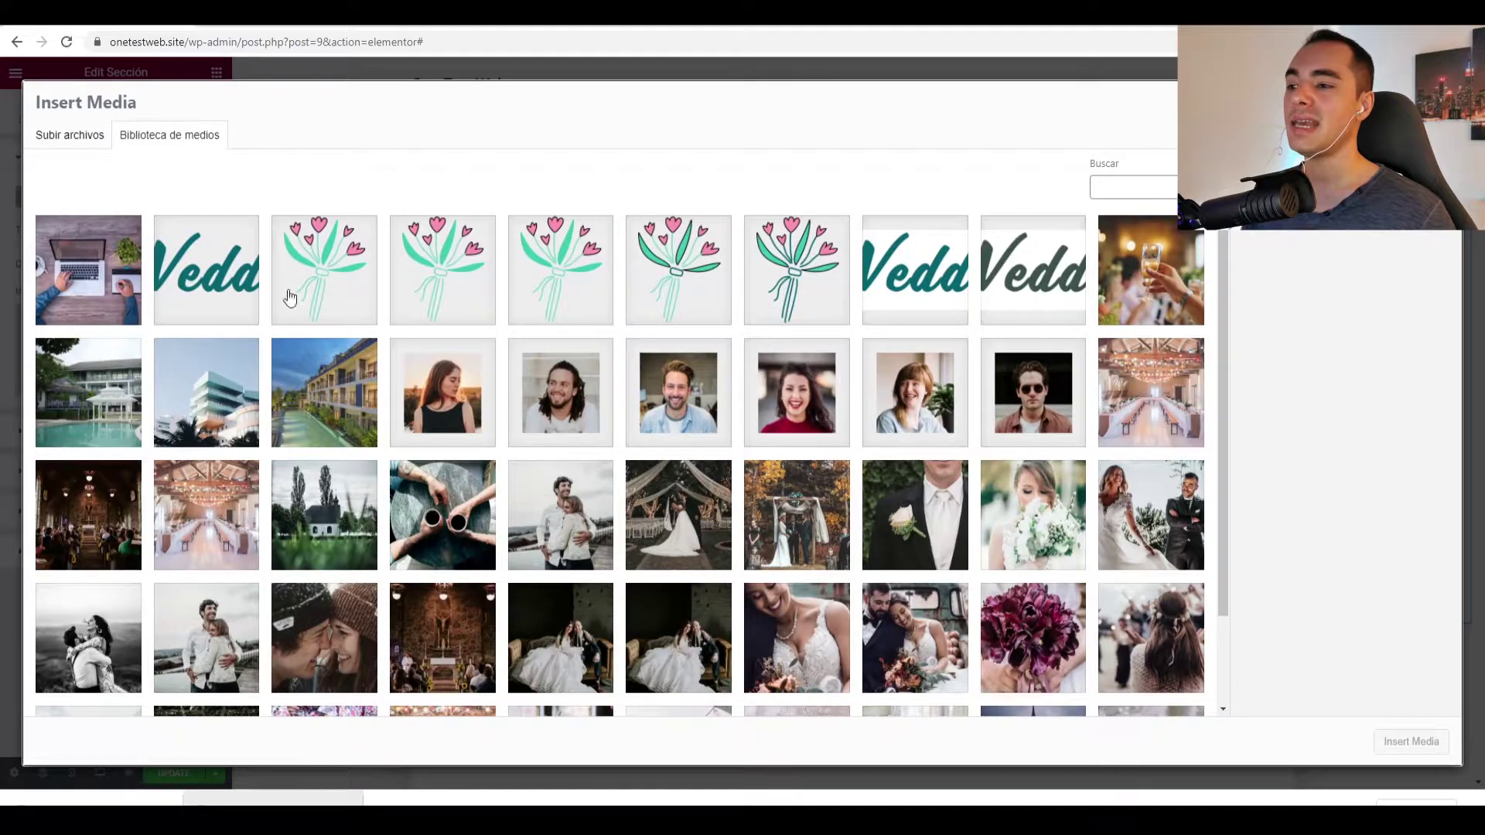
drag(271, 798, 112, 281)
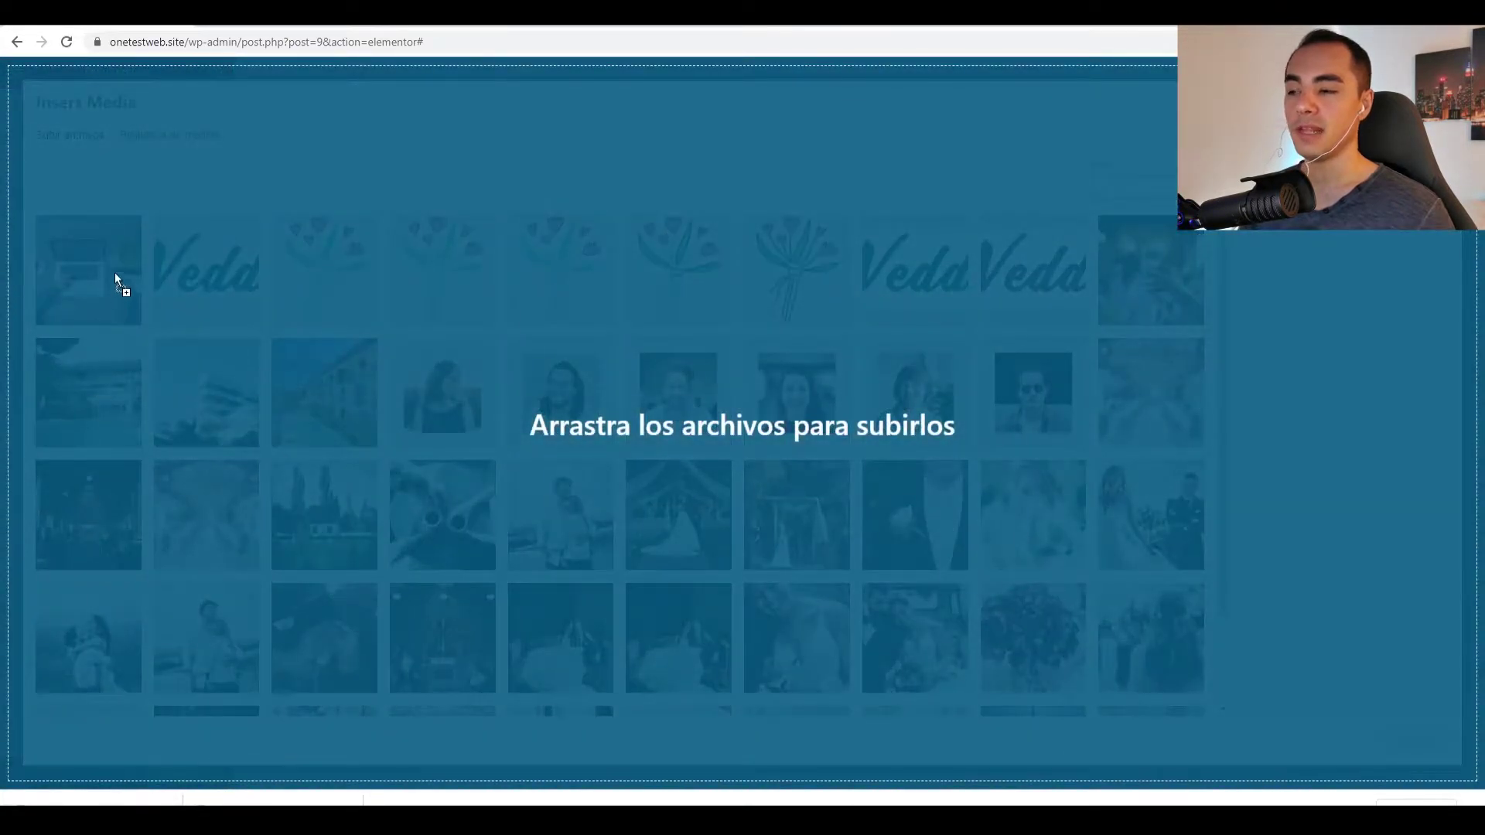
drag(648, 348, 648, 348)
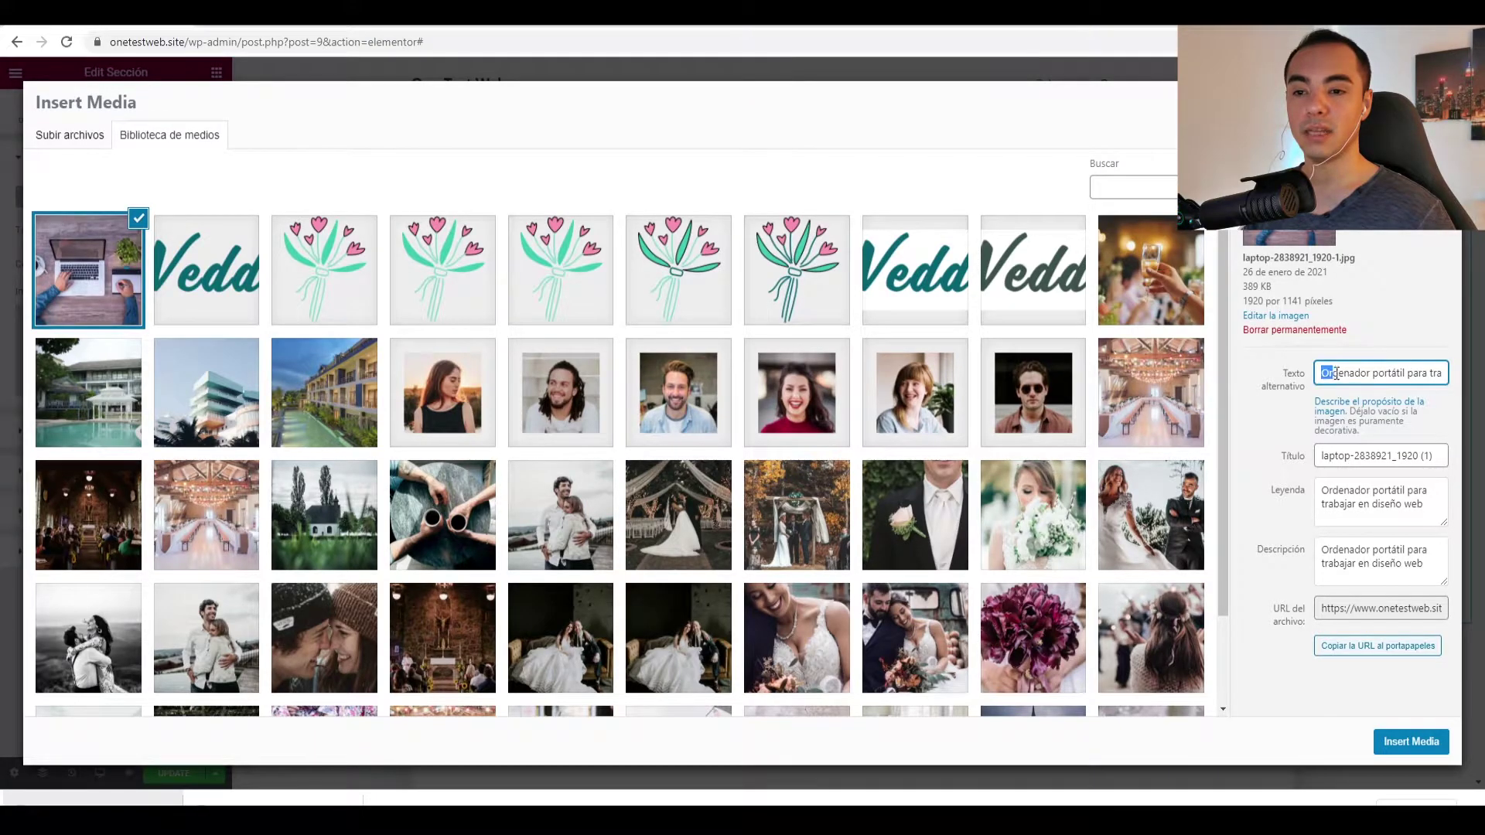
- Review the laptop photo's alternative text, caption and description, and insert it as the hero section's background
drag(1319, 373, 1445, 373)
drag(1321, 490, 1425, 505)
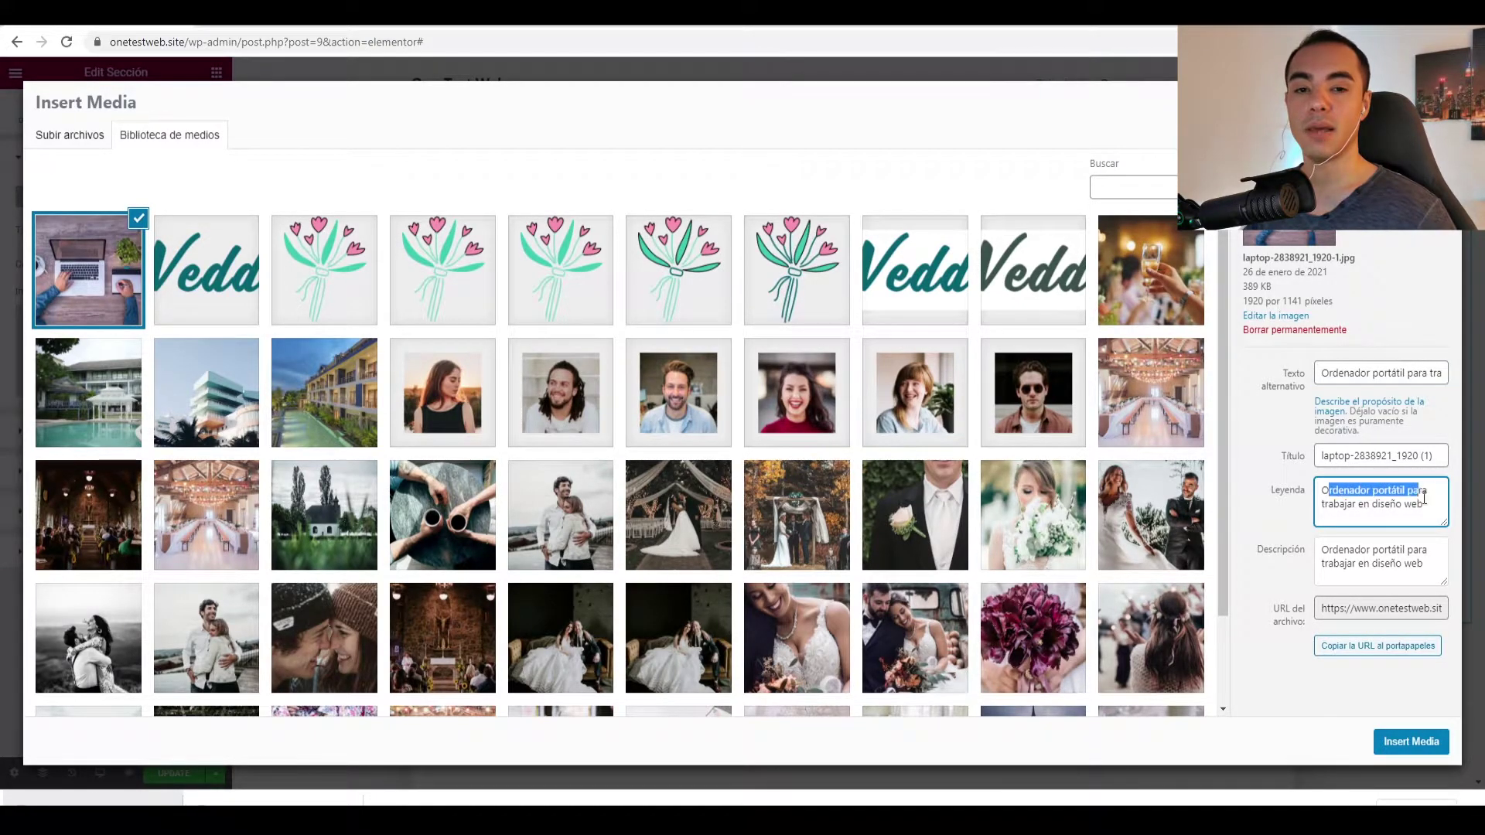
drag(1329, 553, 1425, 564)
click(1365, 550)
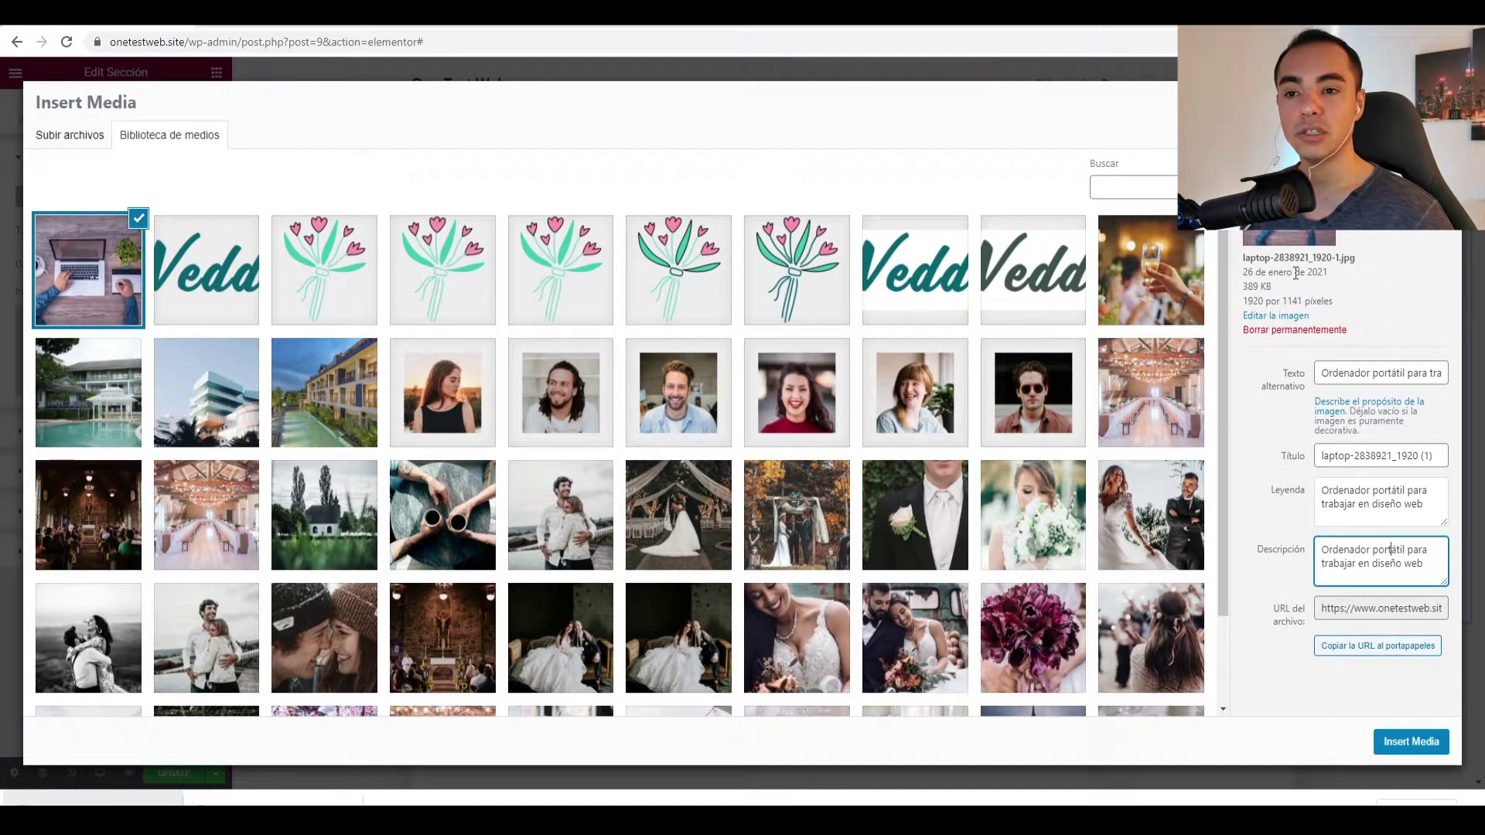
click(1411, 741)
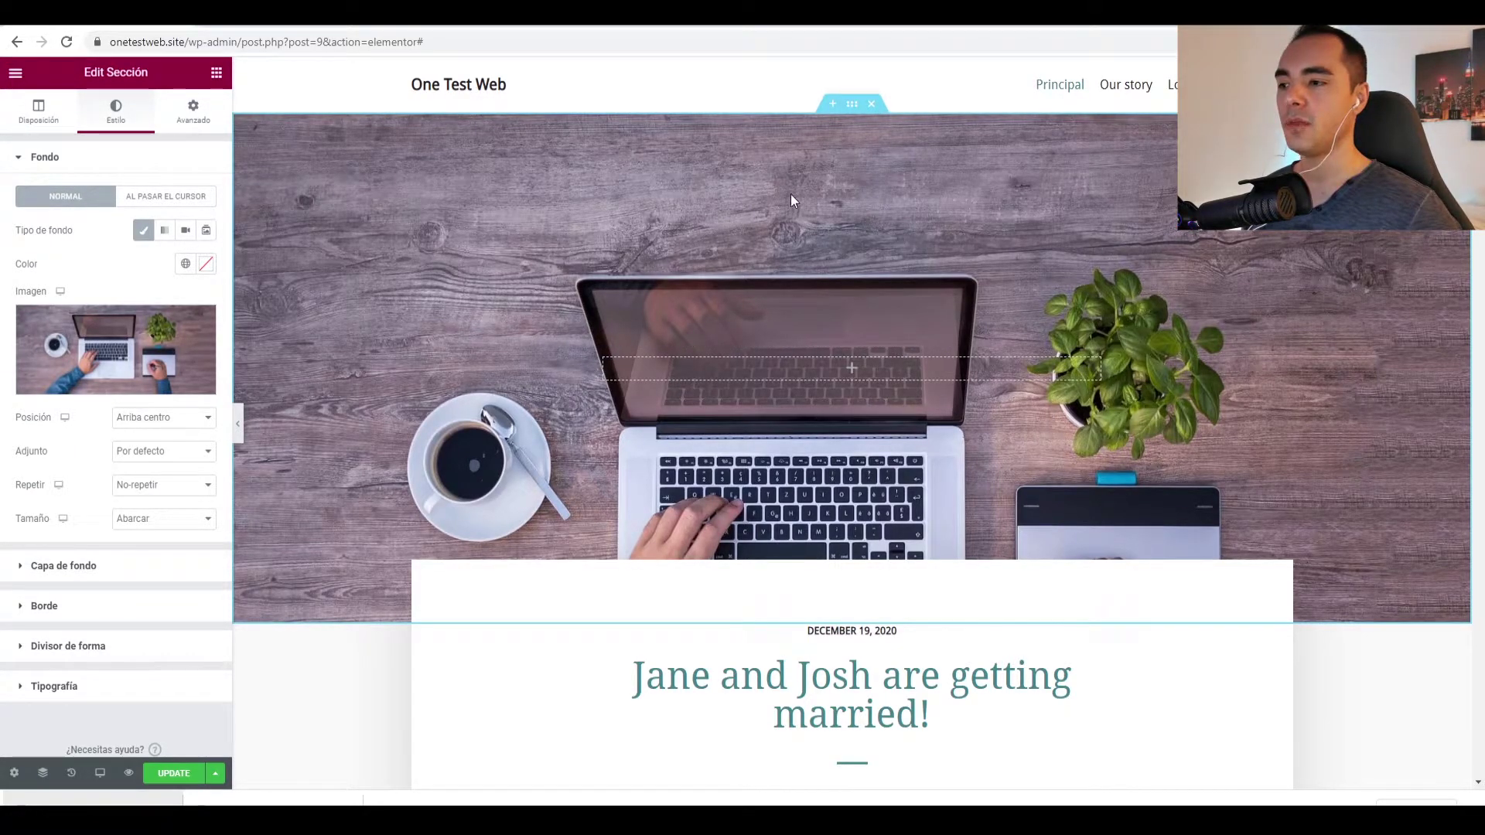
- Set the background image position to Centro centro and the section's minimum height to 771 px
click(202, 420)
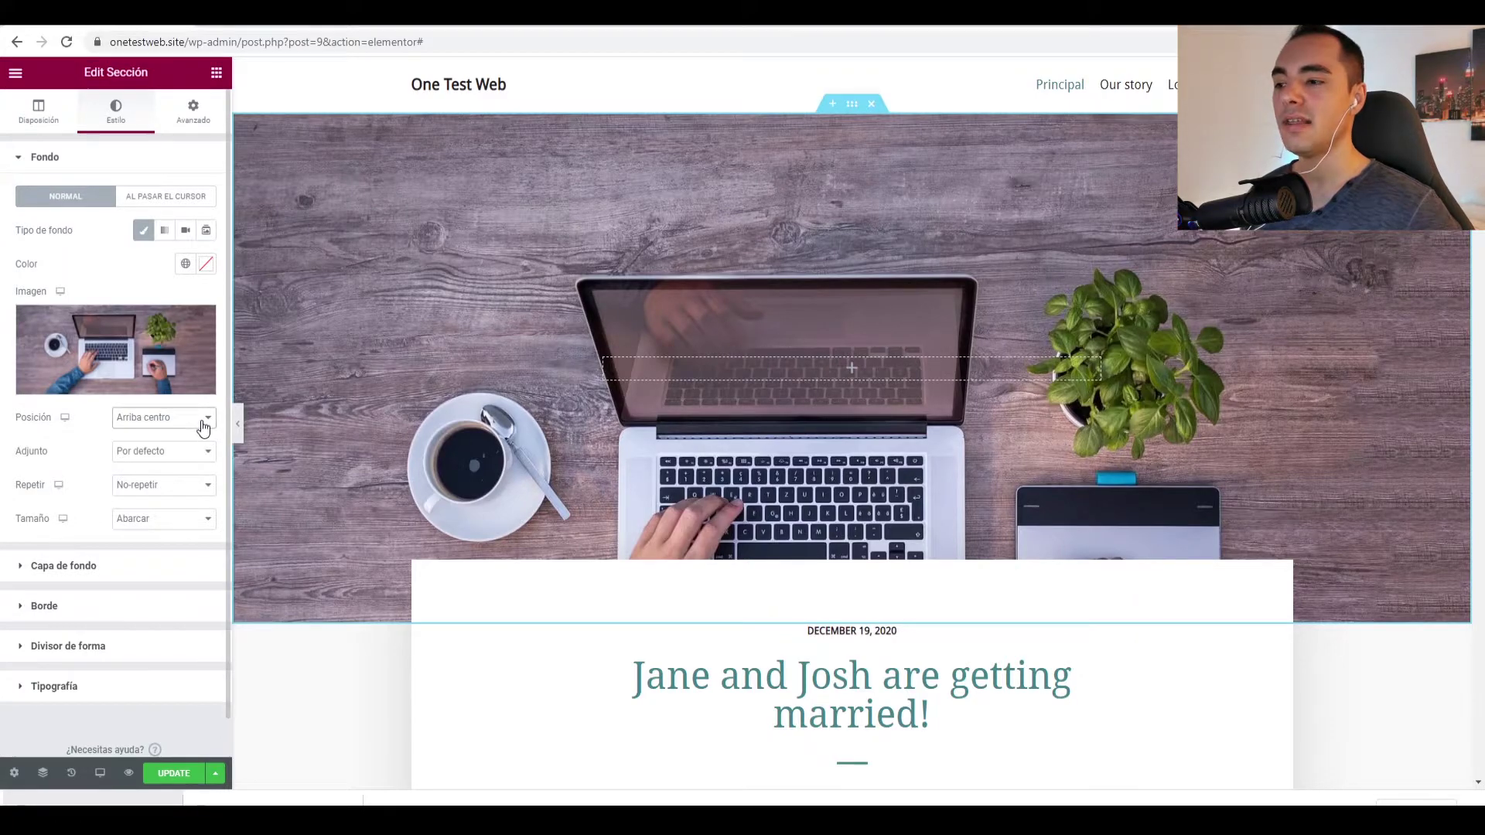
click(172, 470)
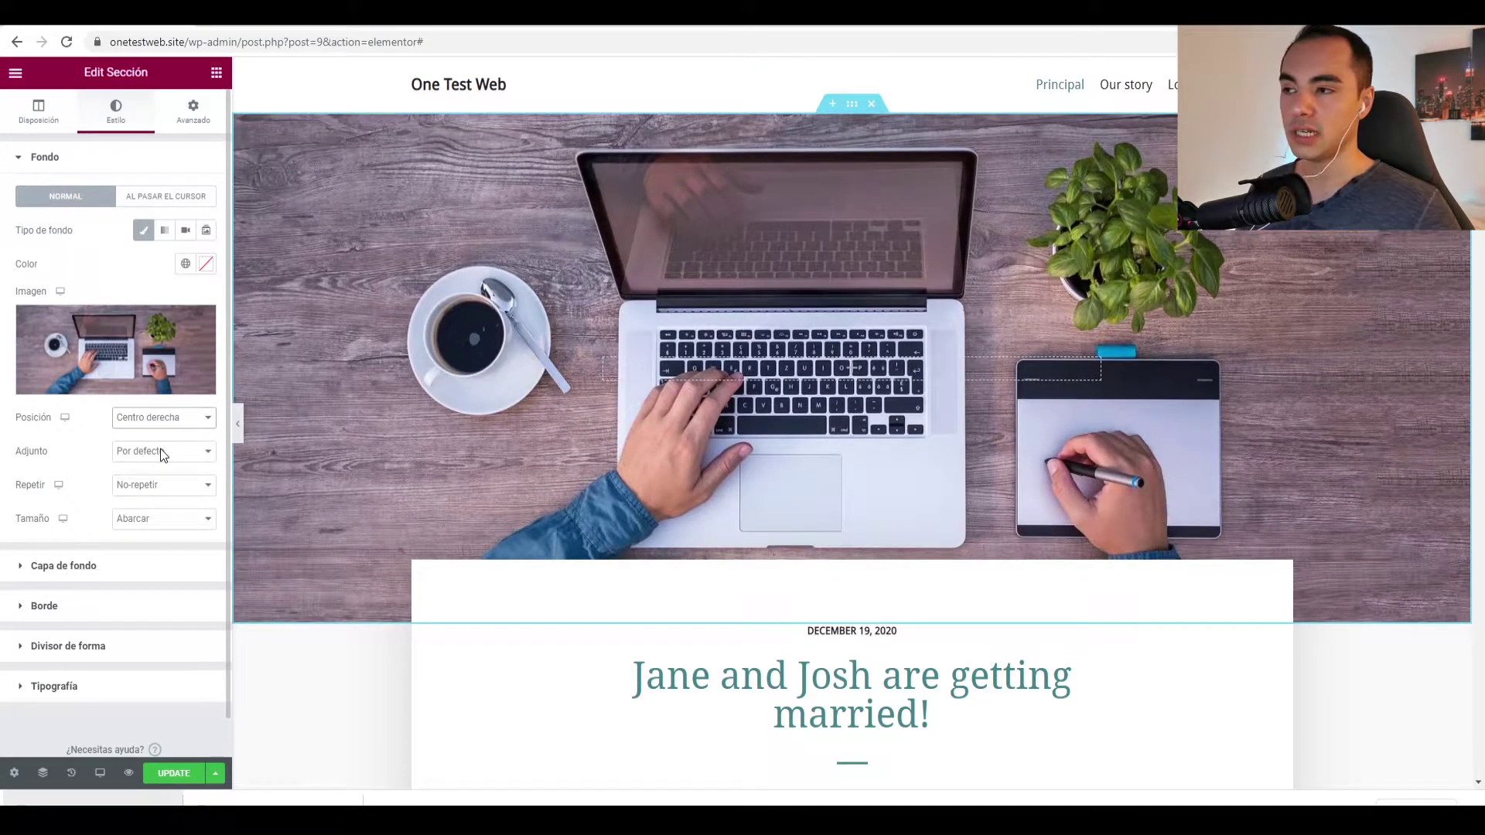
click(39, 113)
drag(85, 355, 97, 355)
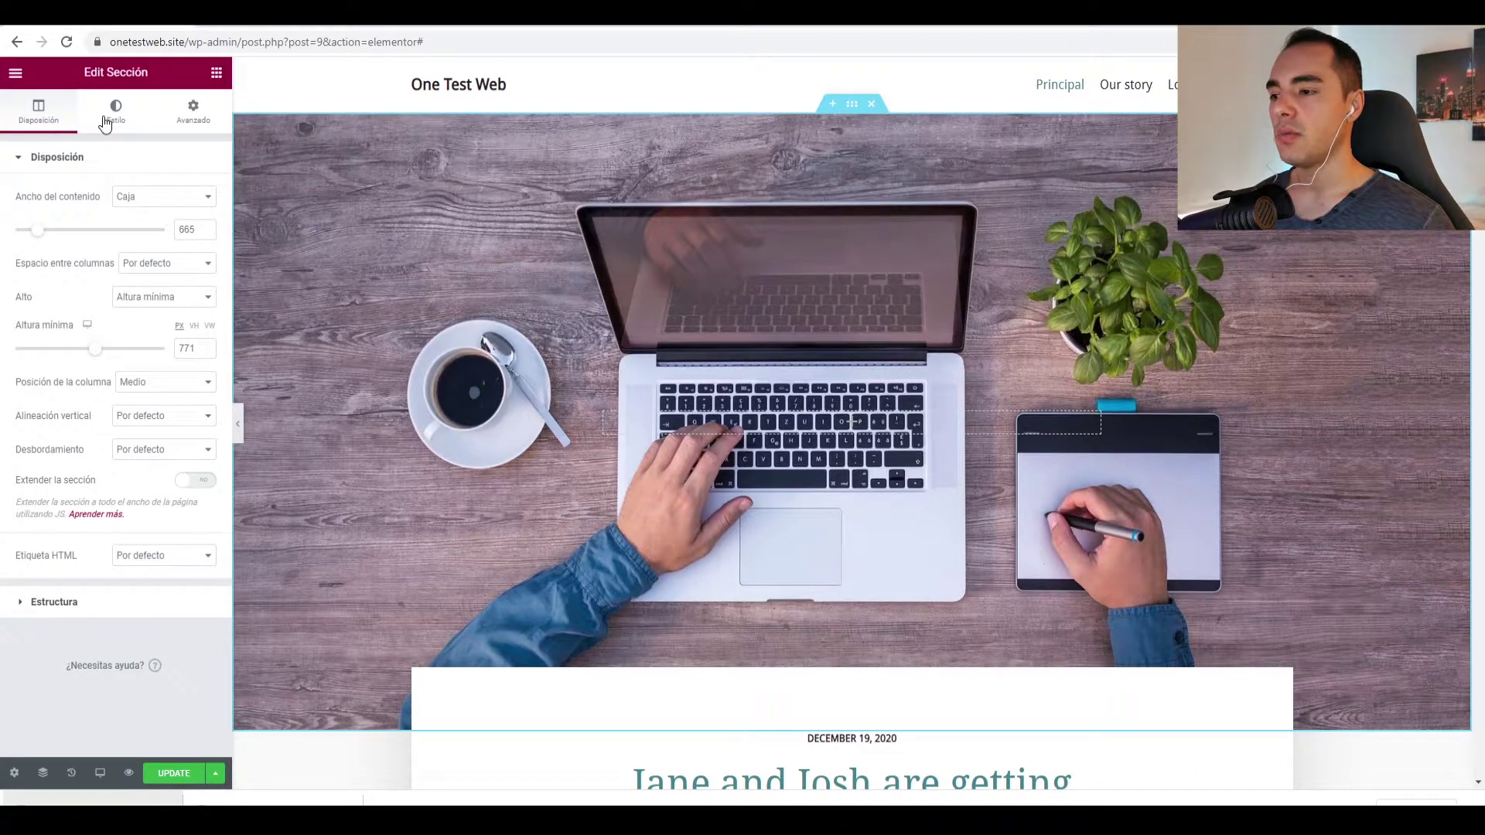
- Try the Ancho completo content width on the hero section and undo the change
click(150, 236)
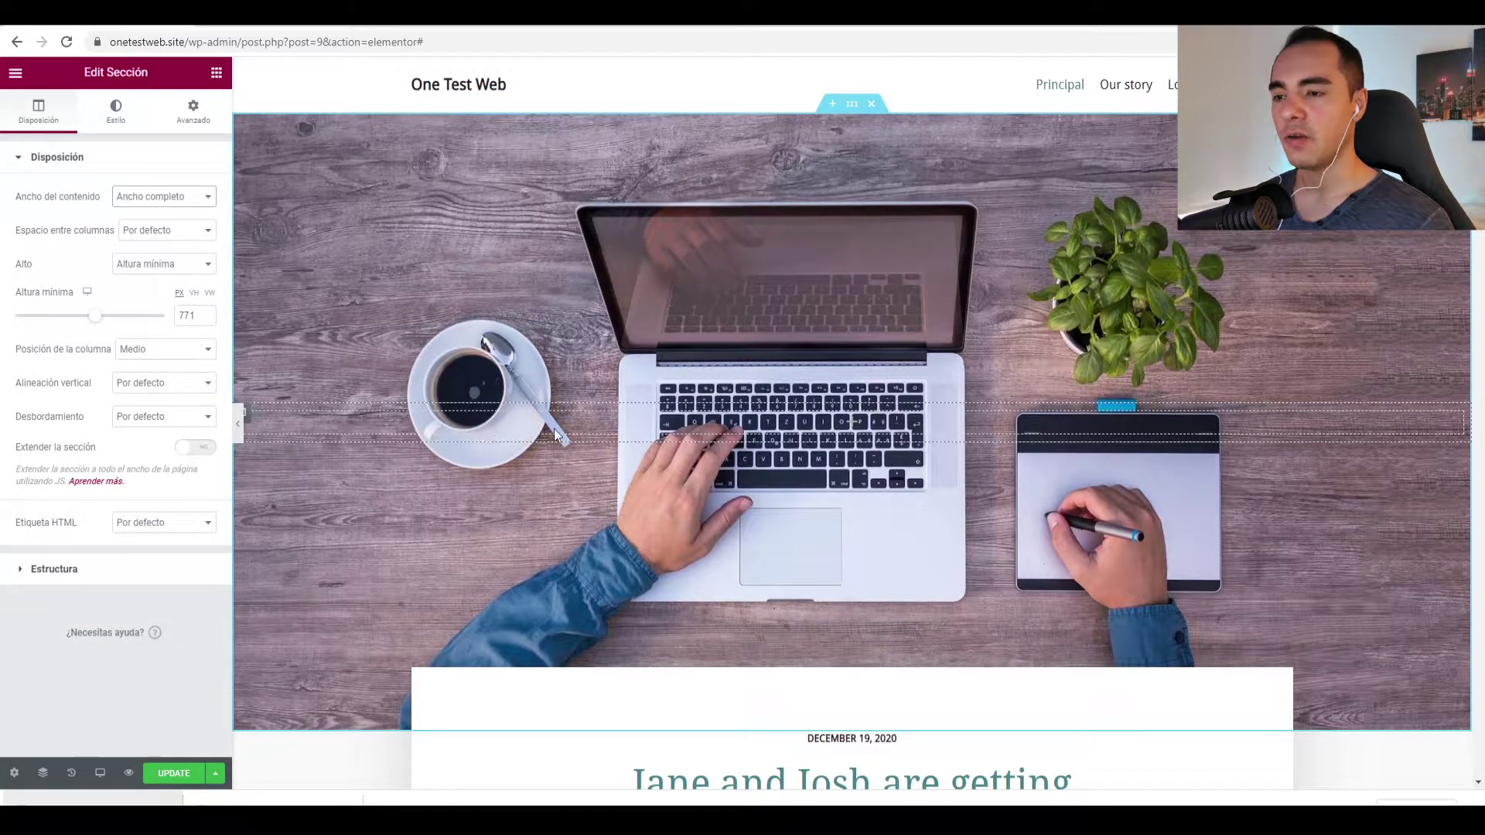
key(ctrl+z)
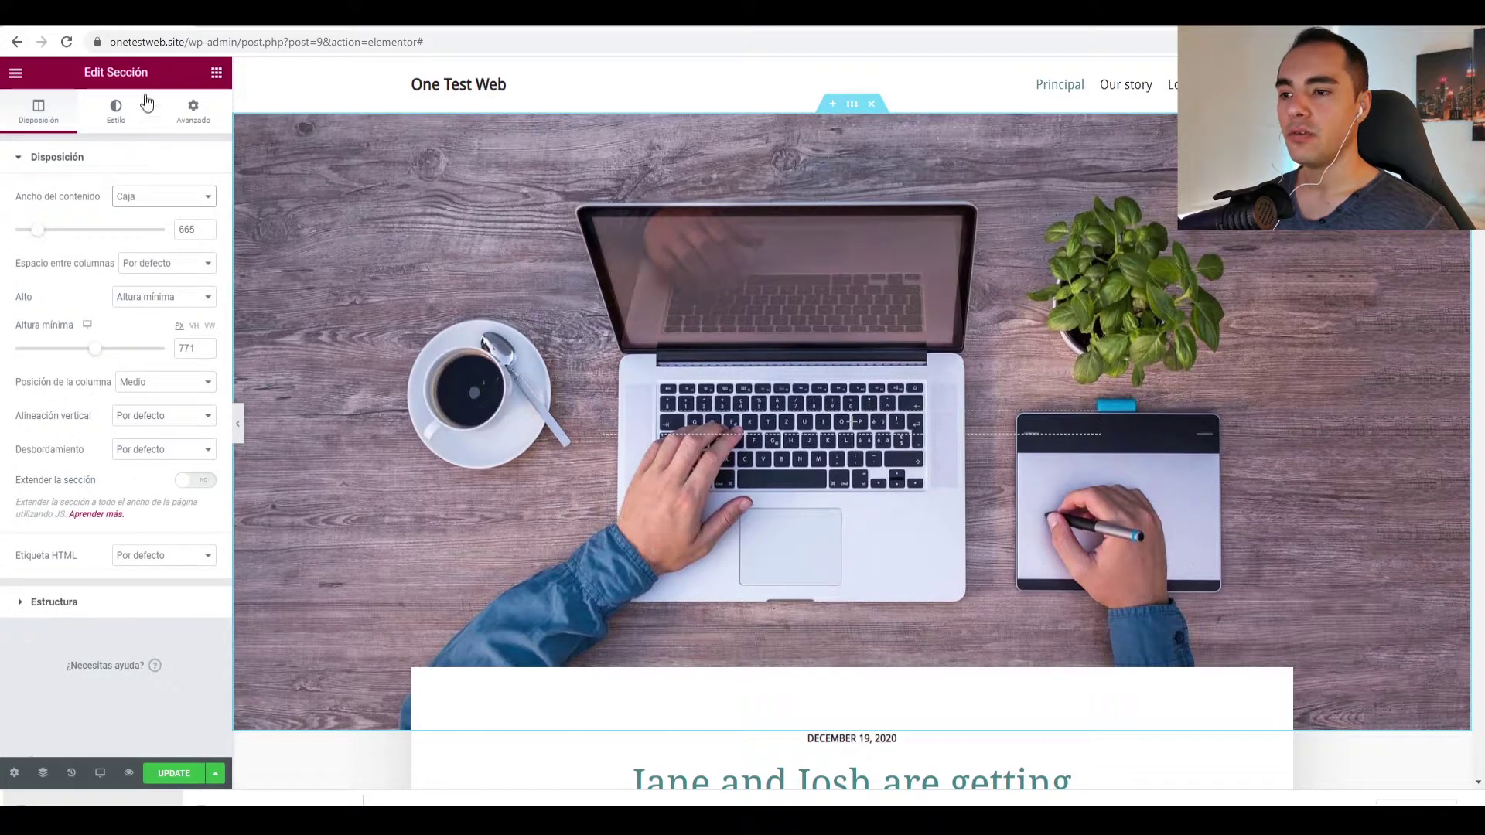
- Examine the hero section's background overlay options, comparing the classic and gradient types and the normal and hover states
click(110, 116)
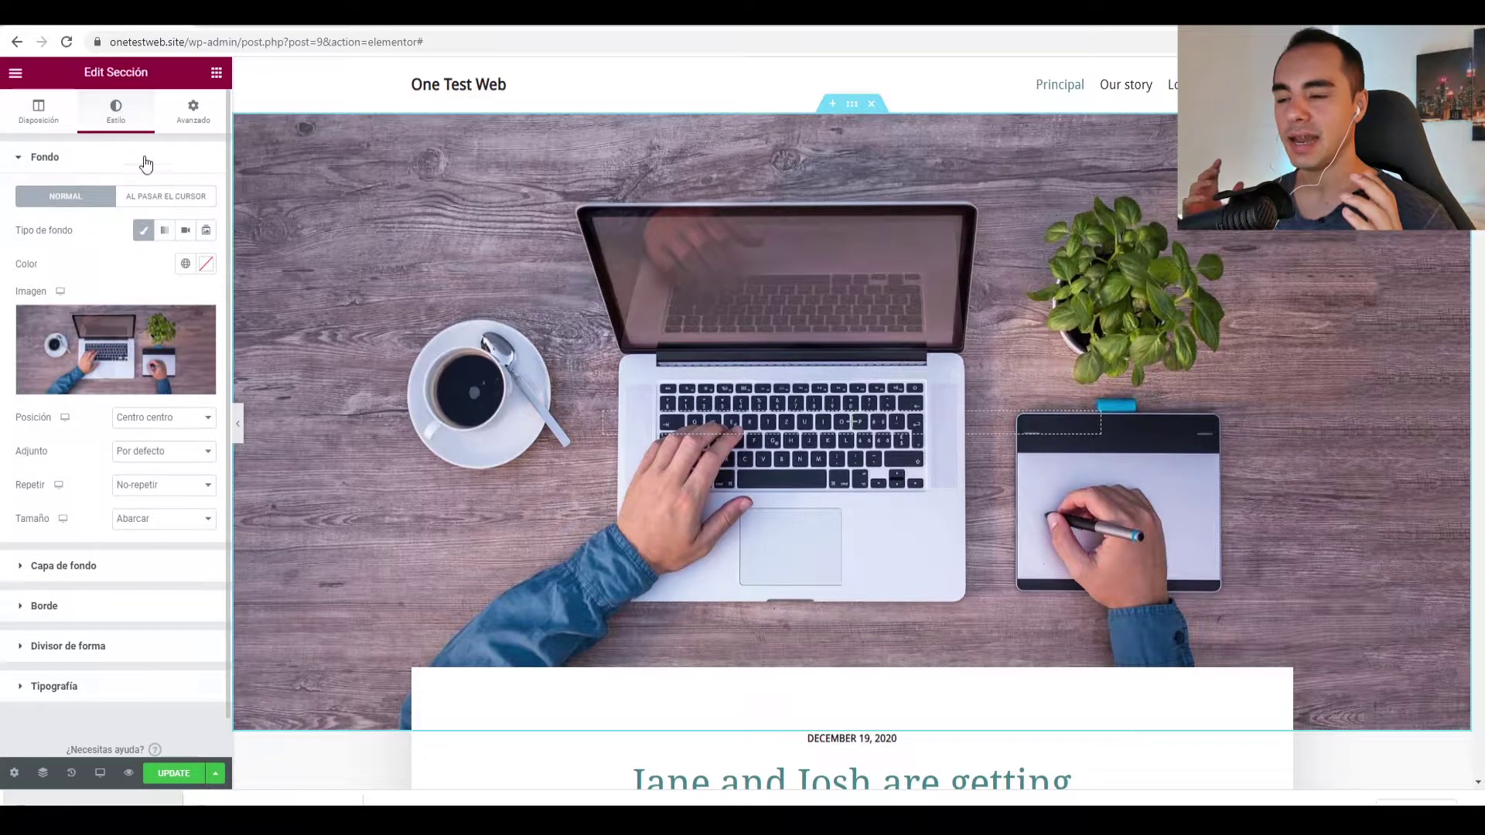
click(66, 573)
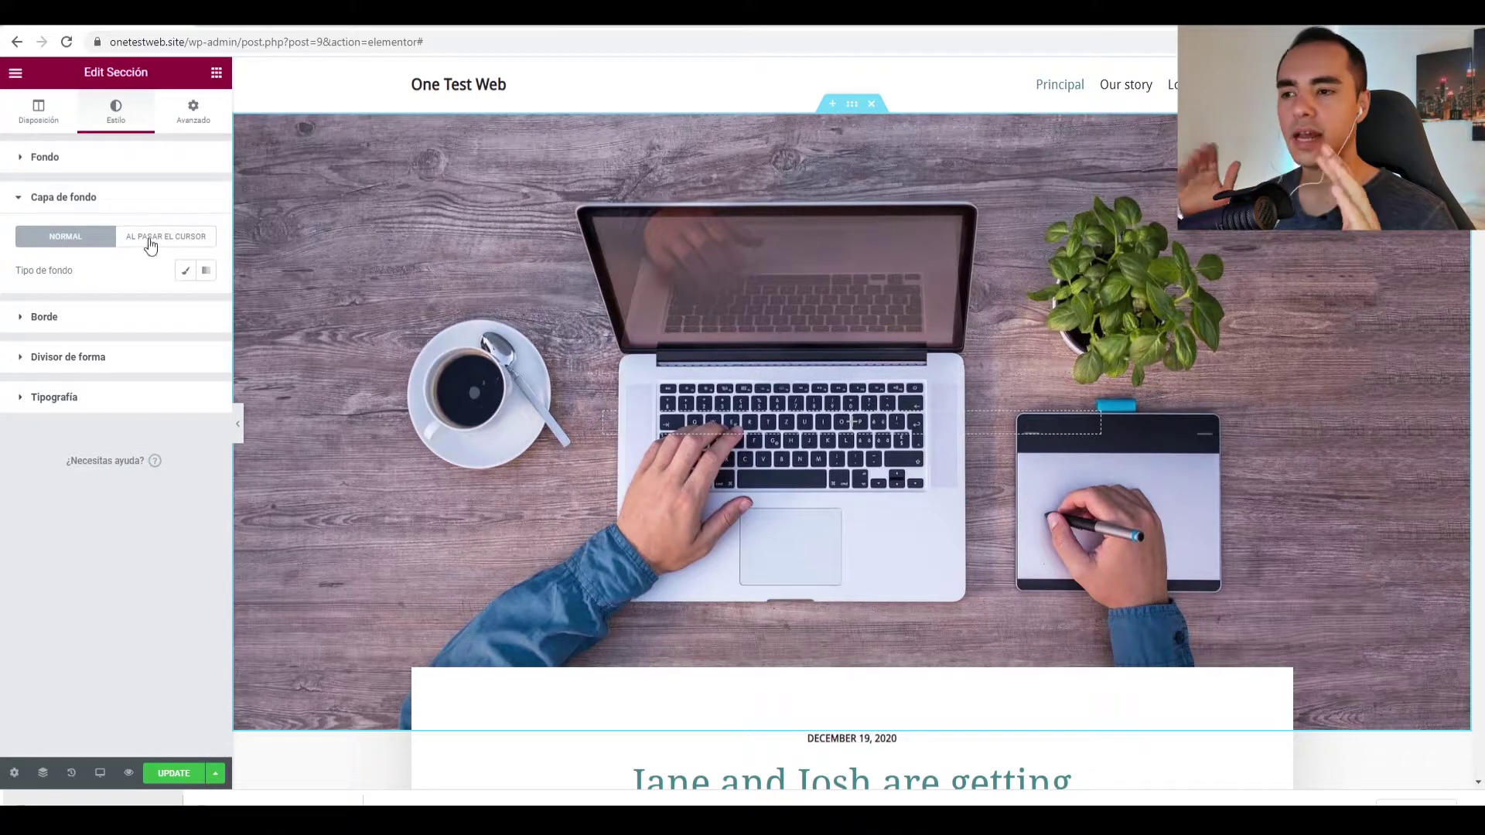
click(185, 272)
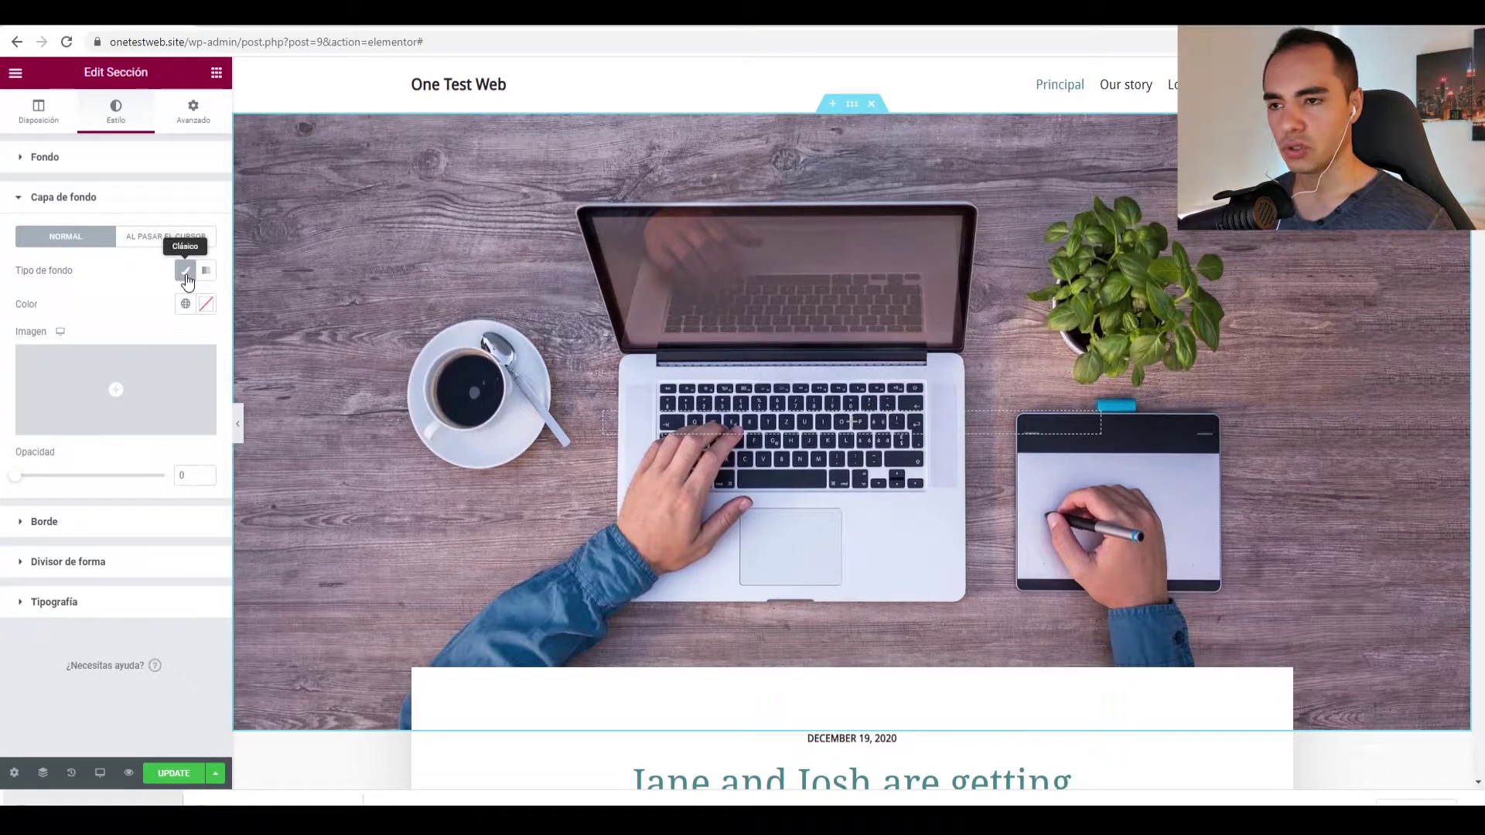
click(207, 269)
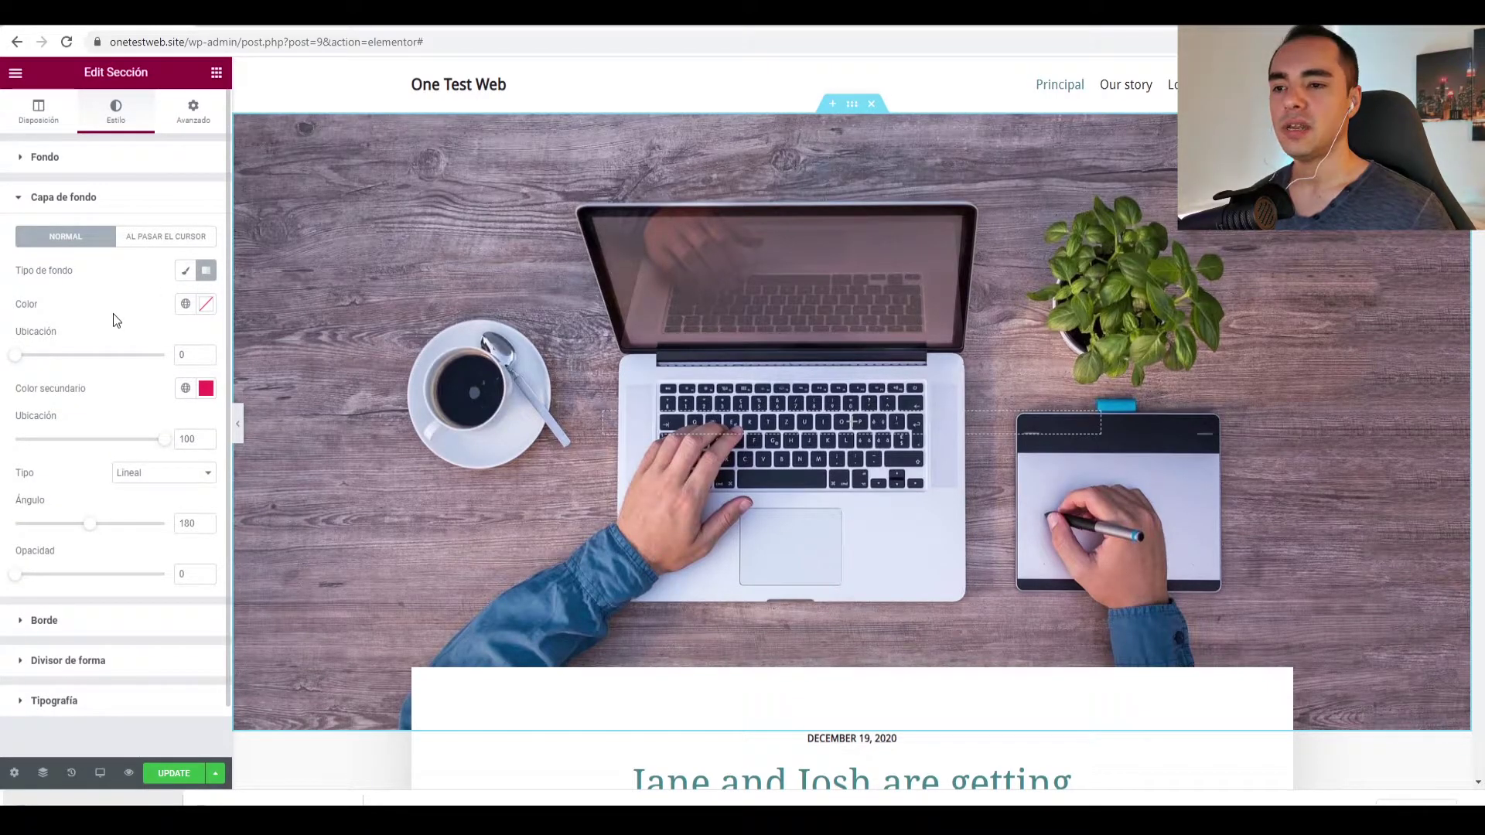
click(38, 201)
click(55, 205)
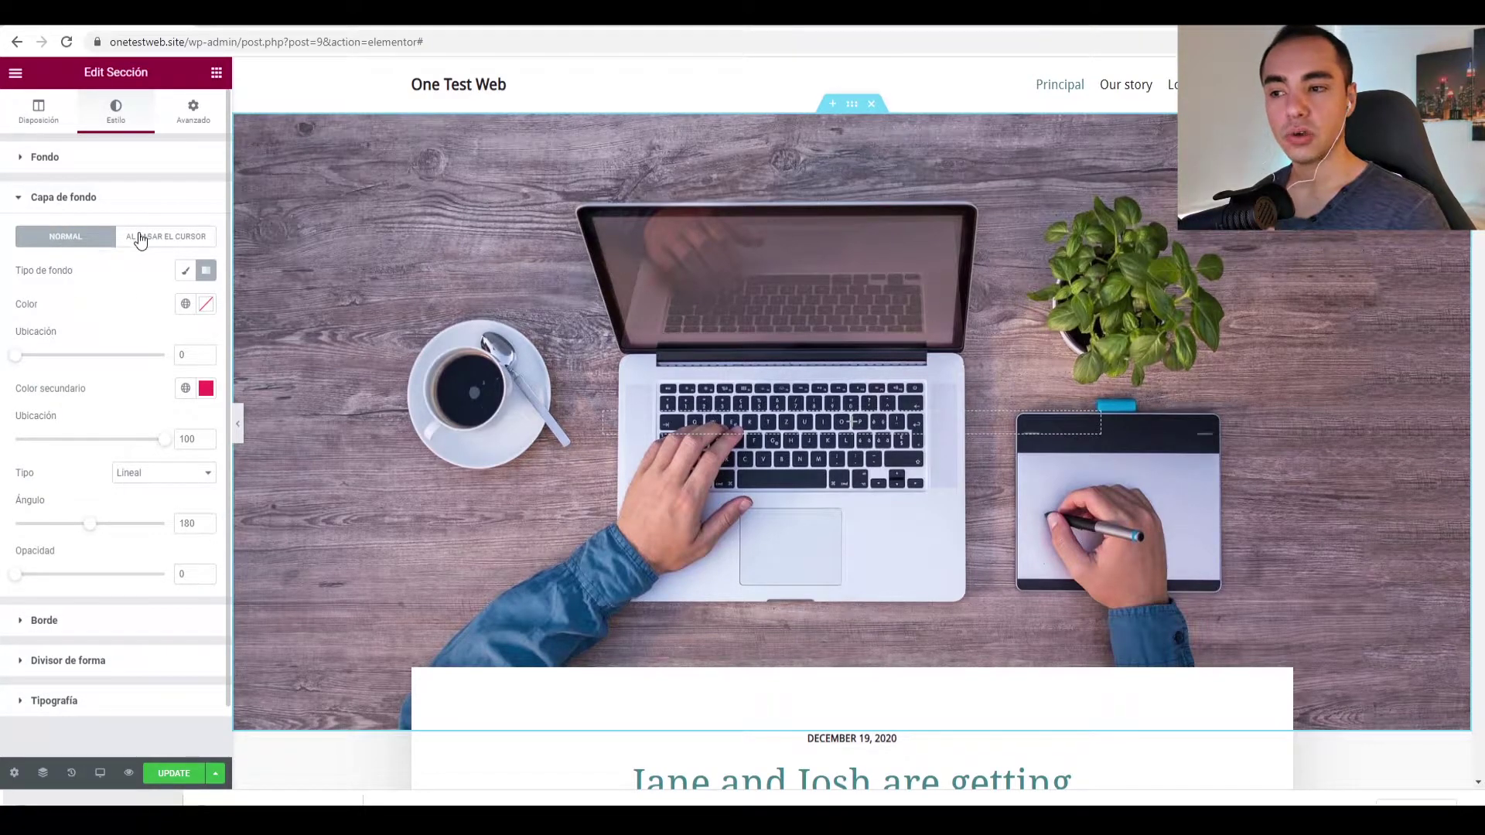
click(185, 270)
click(167, 246)
click(96, 244)
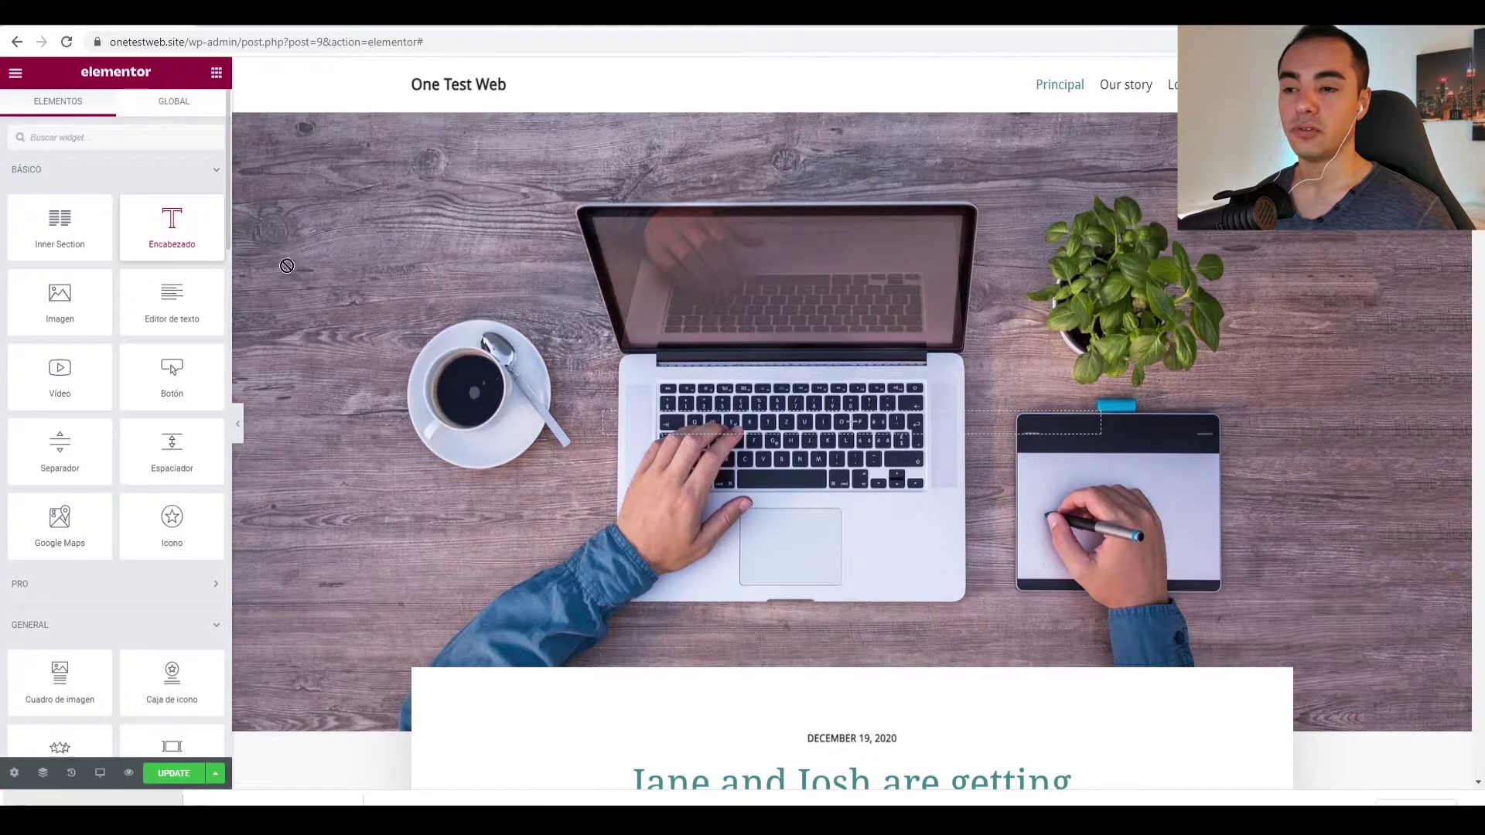
- Add a heading widget to the hero section with the title "Agencia de diseño web en Madrid"
drag(286, 265, 751, 414)
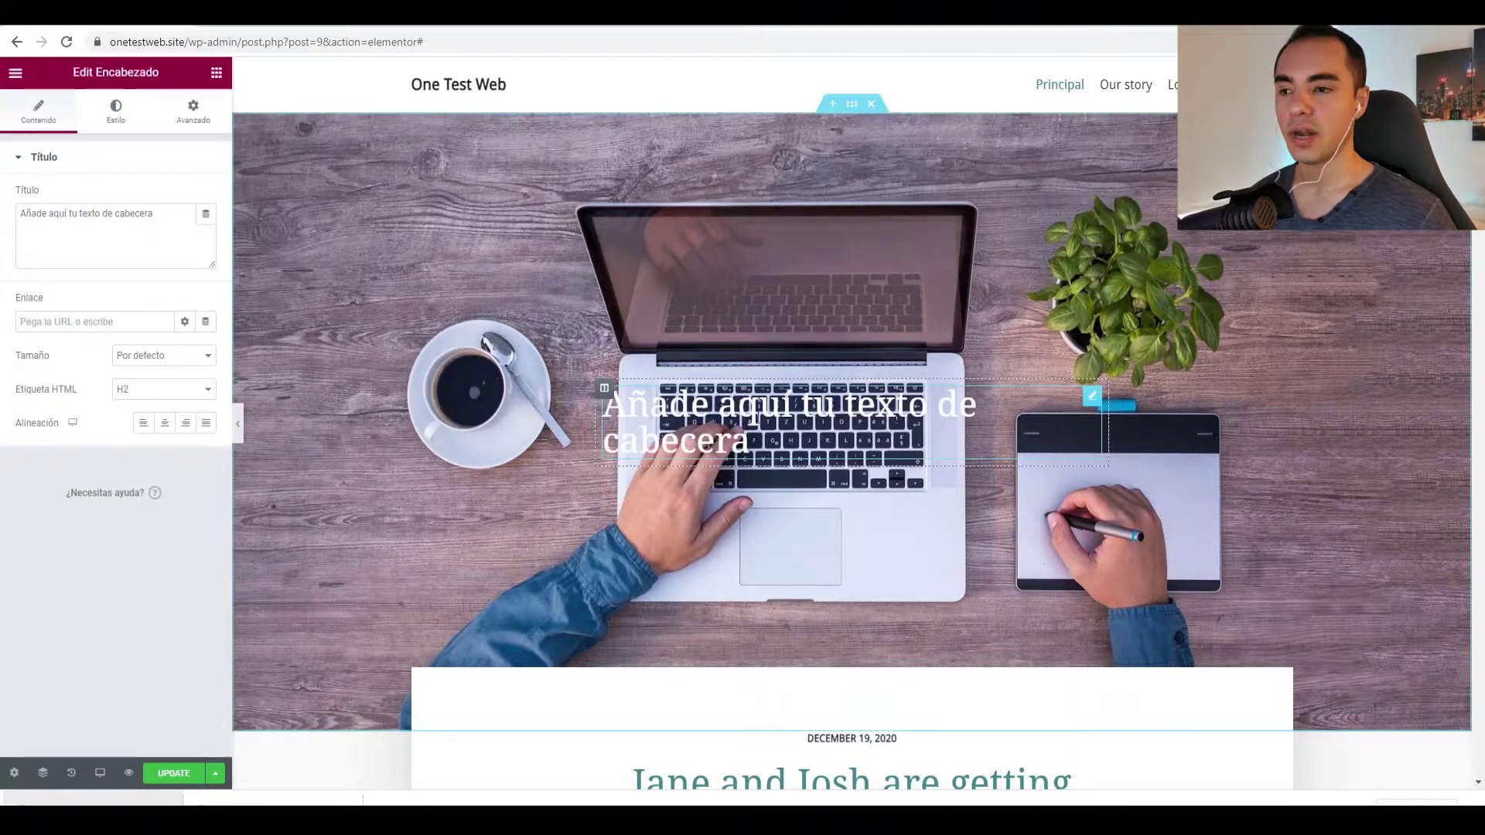
click(131, 222)
key(ctrl+a)
text(Agencia de diseño web en Madrid)
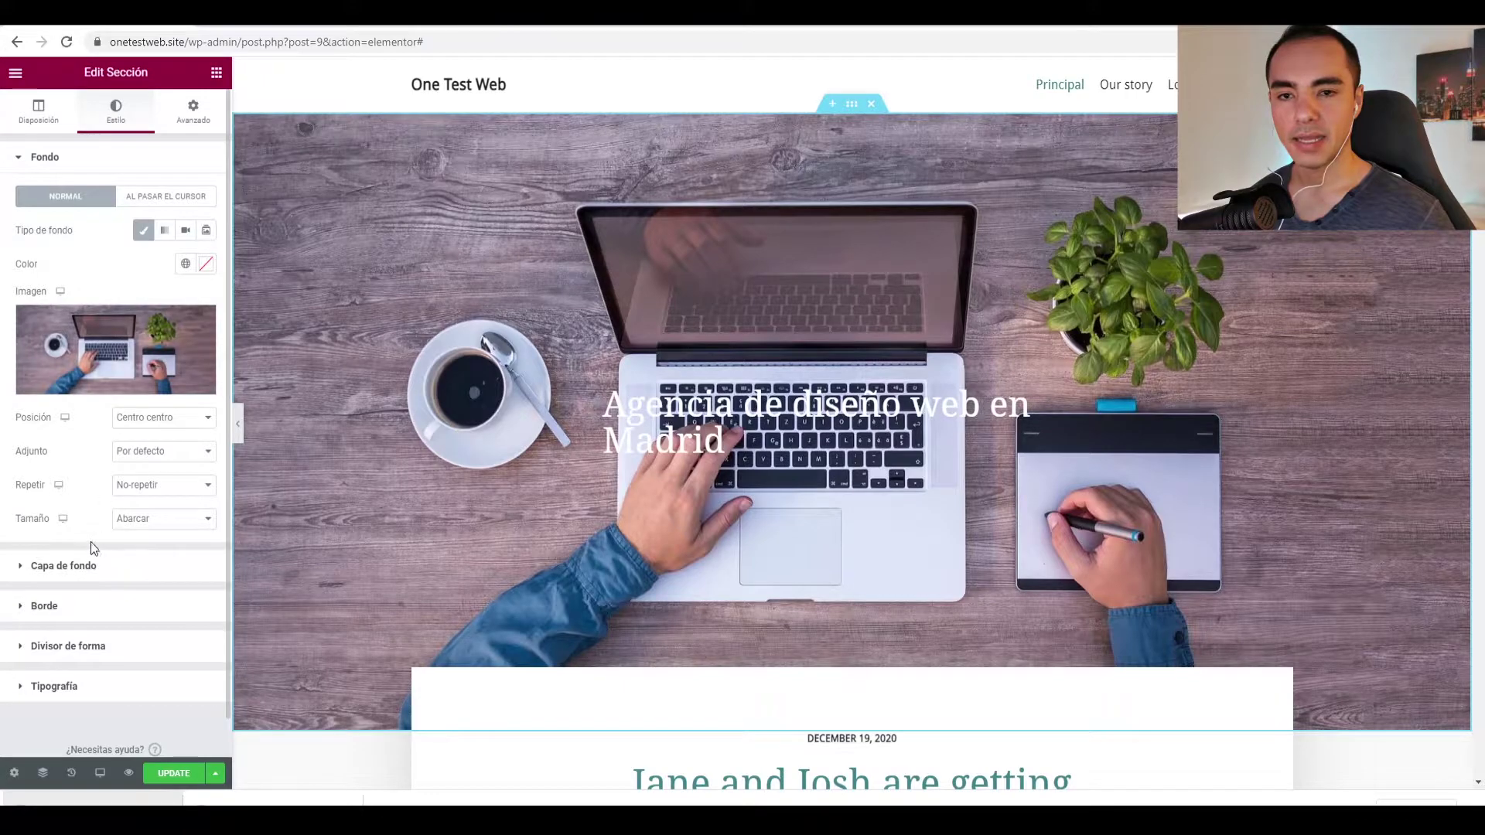
- Give the hero section a linear blue-to-crimson gradient background overlay with opacity 0.83
click(64, 566)
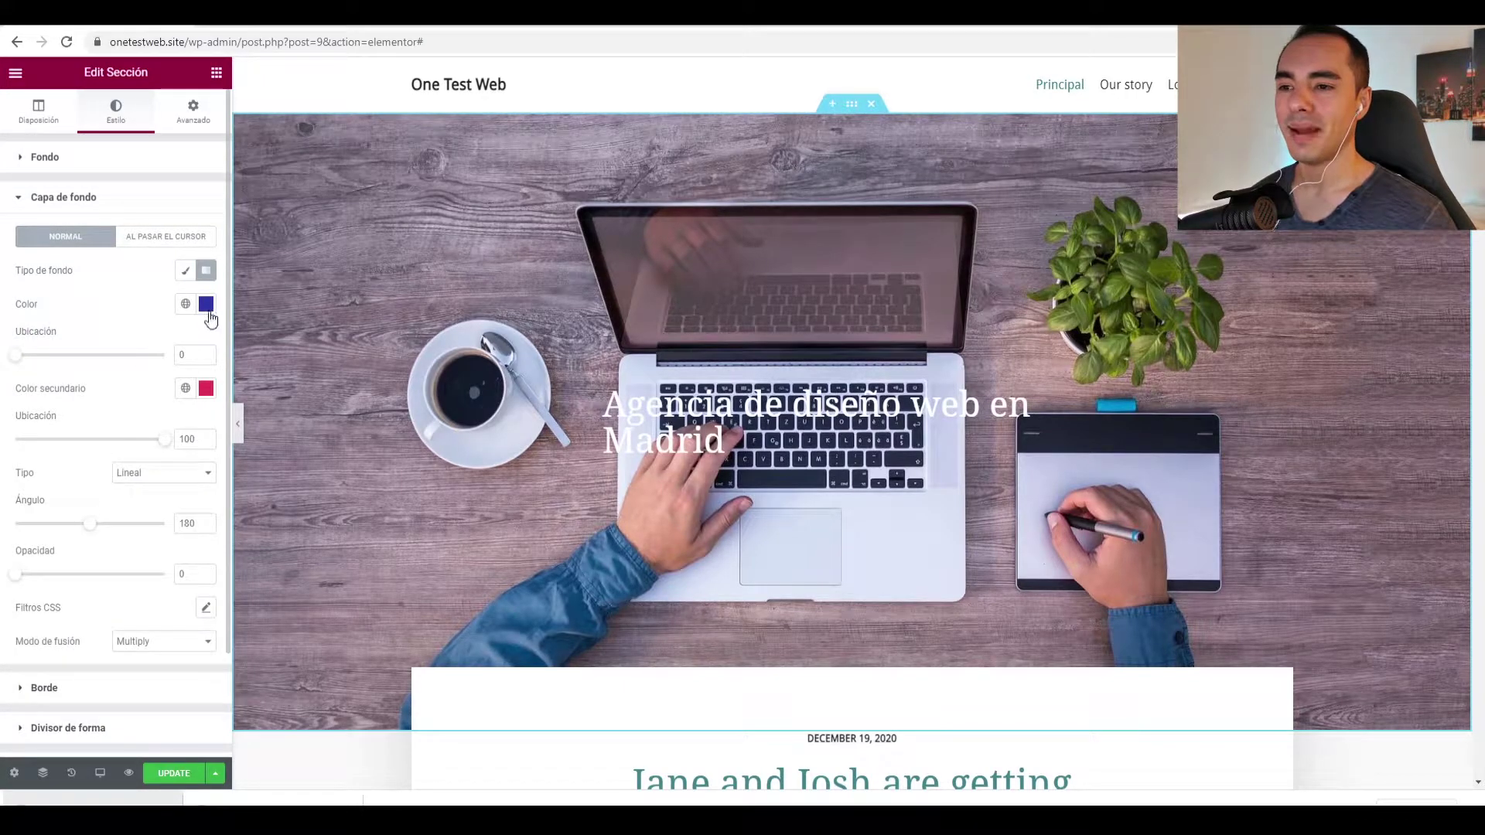
drag(19, 578, 138, 579)
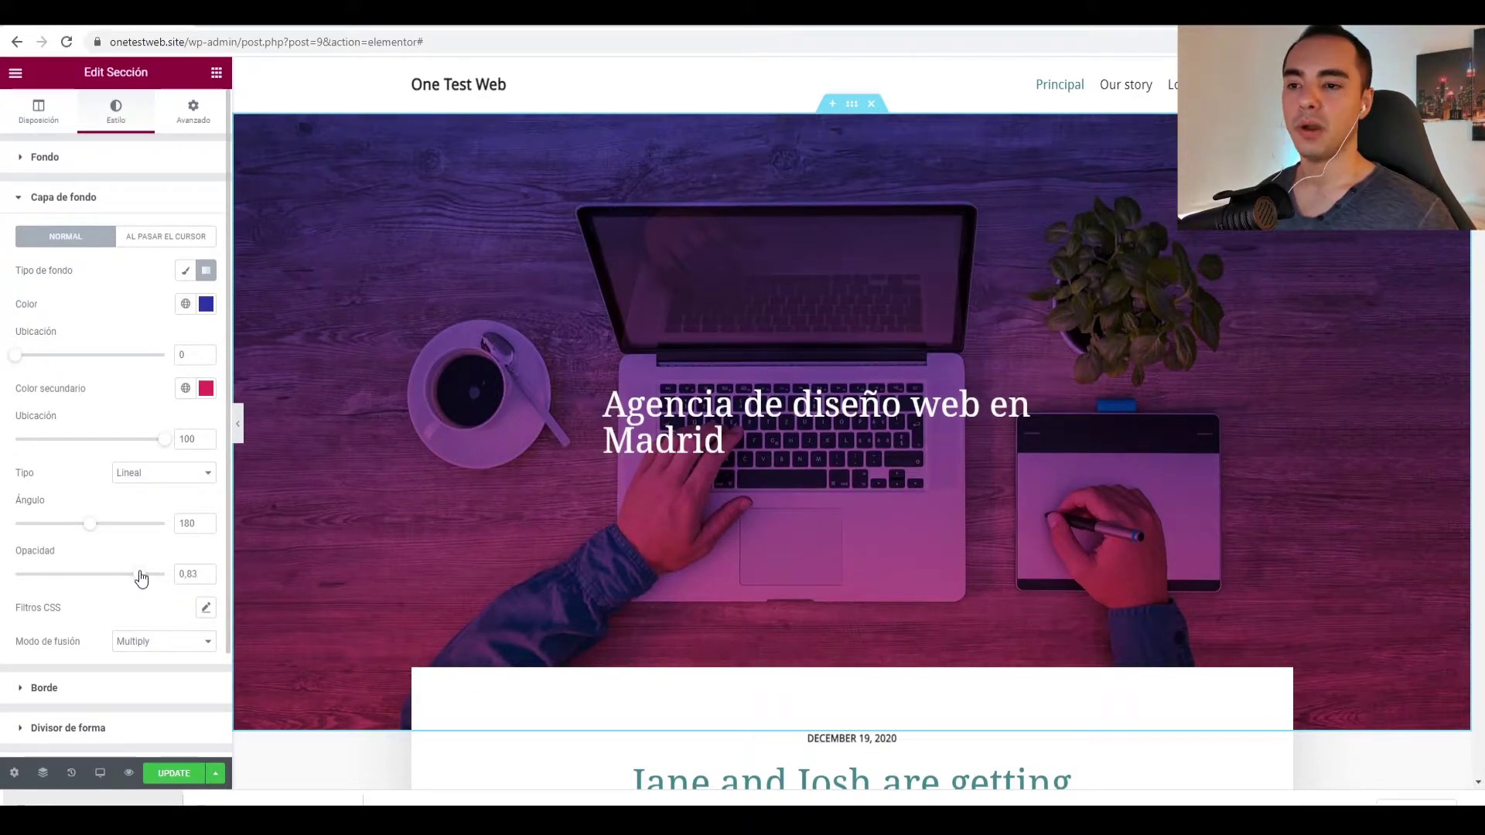
- Compare the overlay blend modes Normal, Screen, Overlay, Darken, Color Dodge and Color, then return to Normal
click(150, 662)
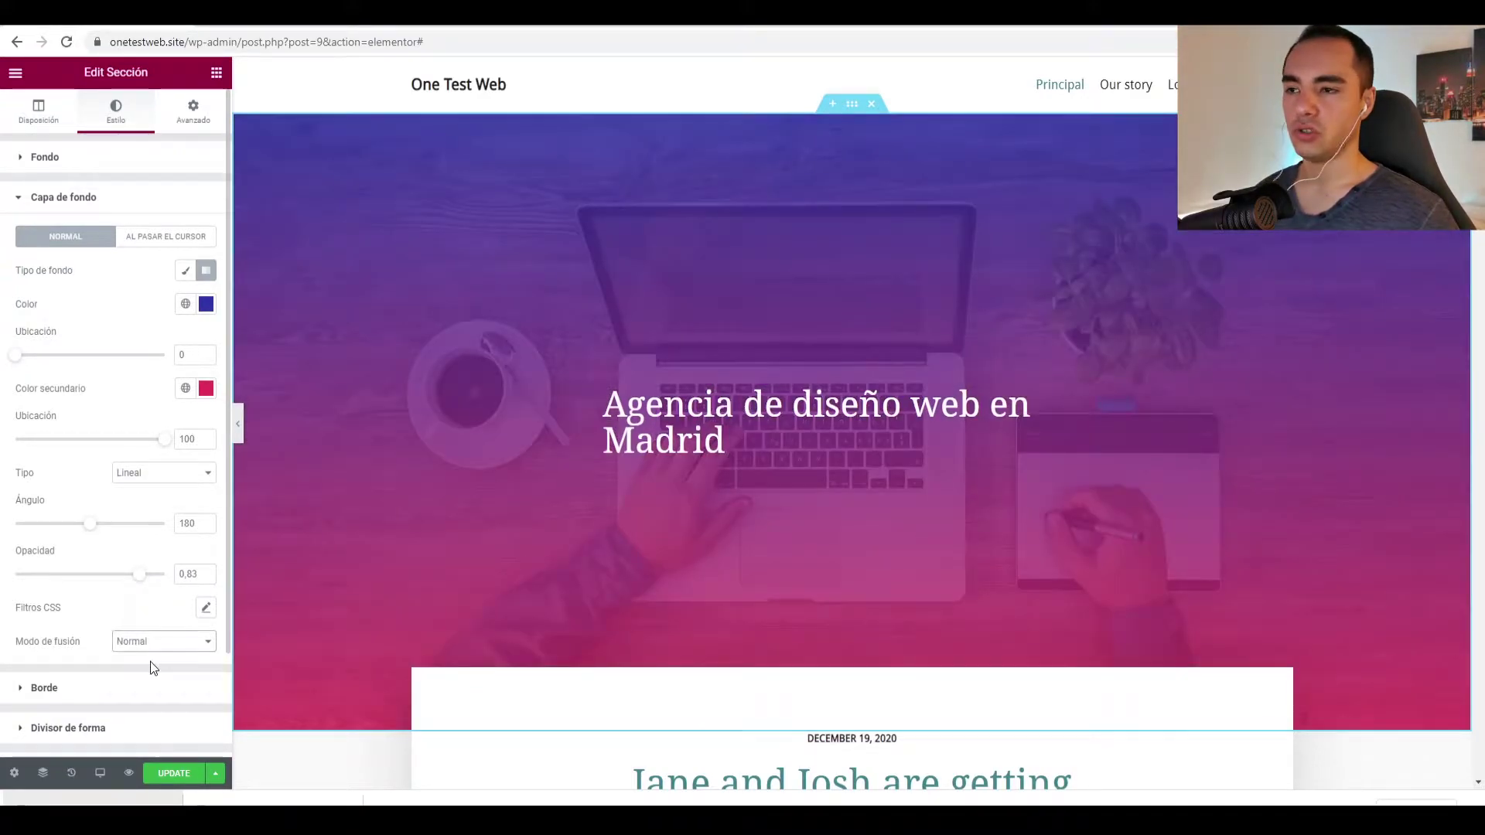
click(159, 688)
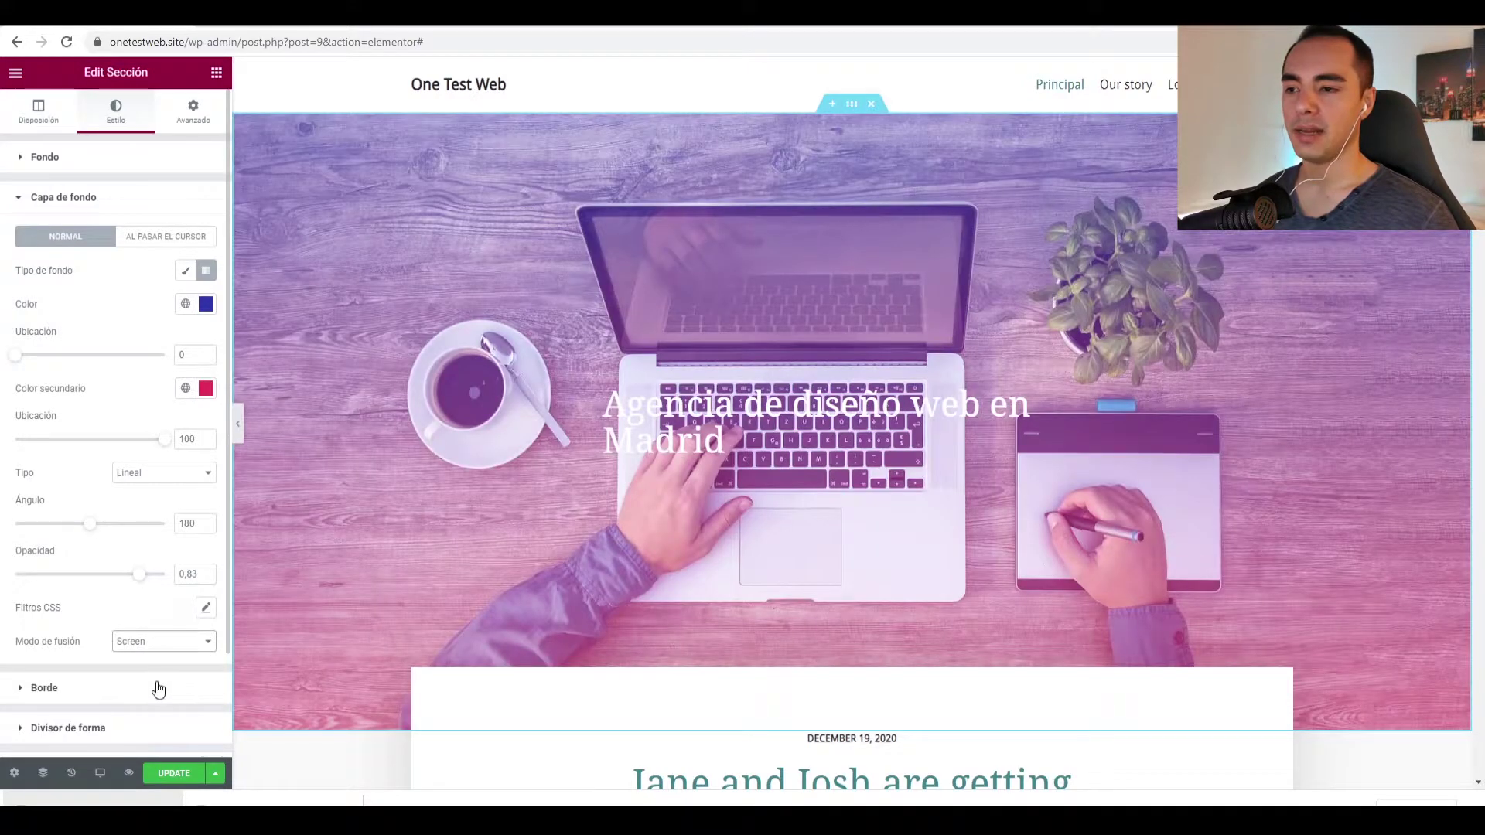
click(159, 706)
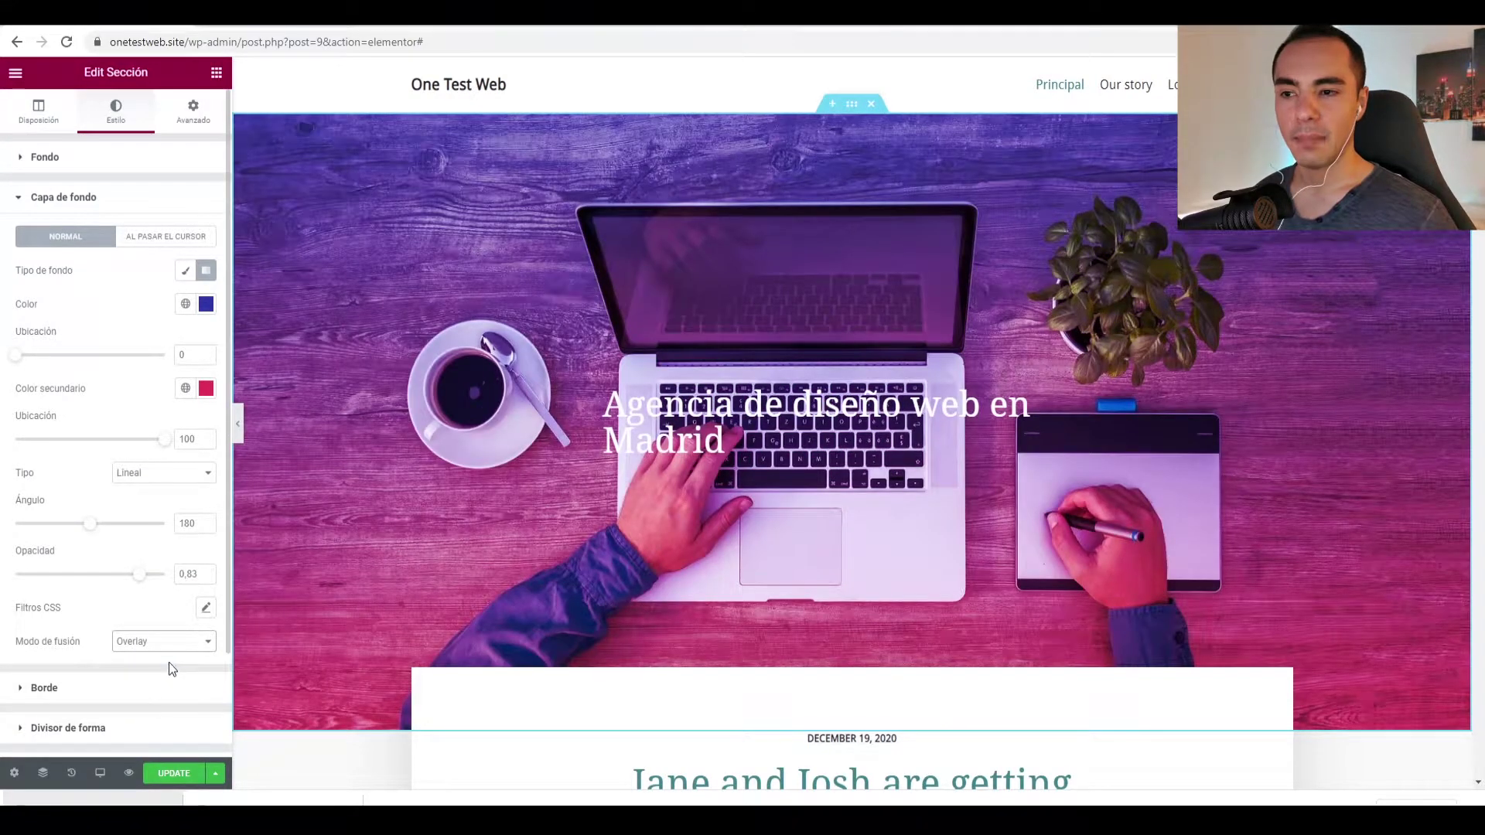
click(162, 712)
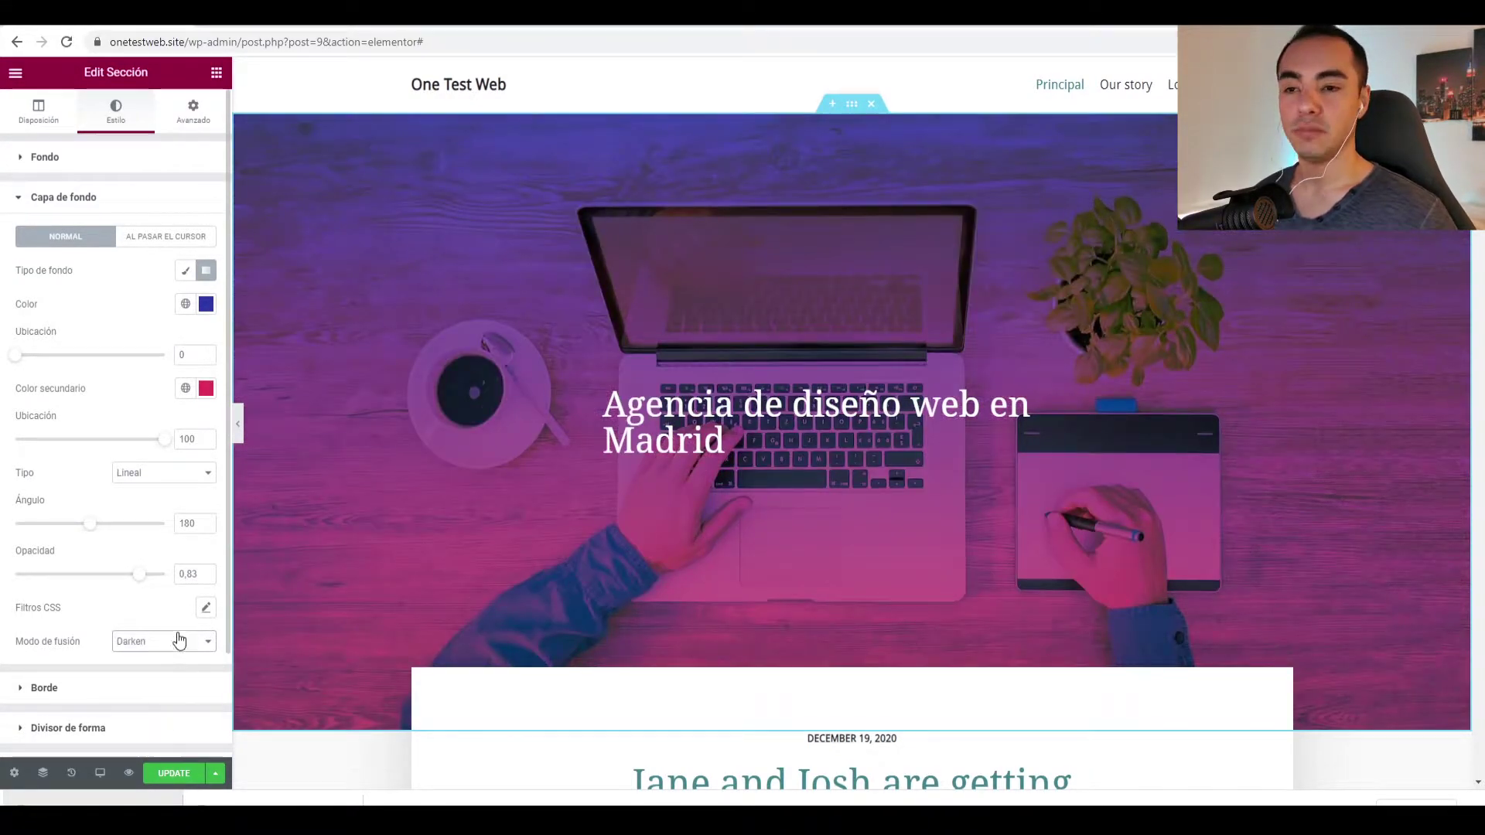
click(163, 735)
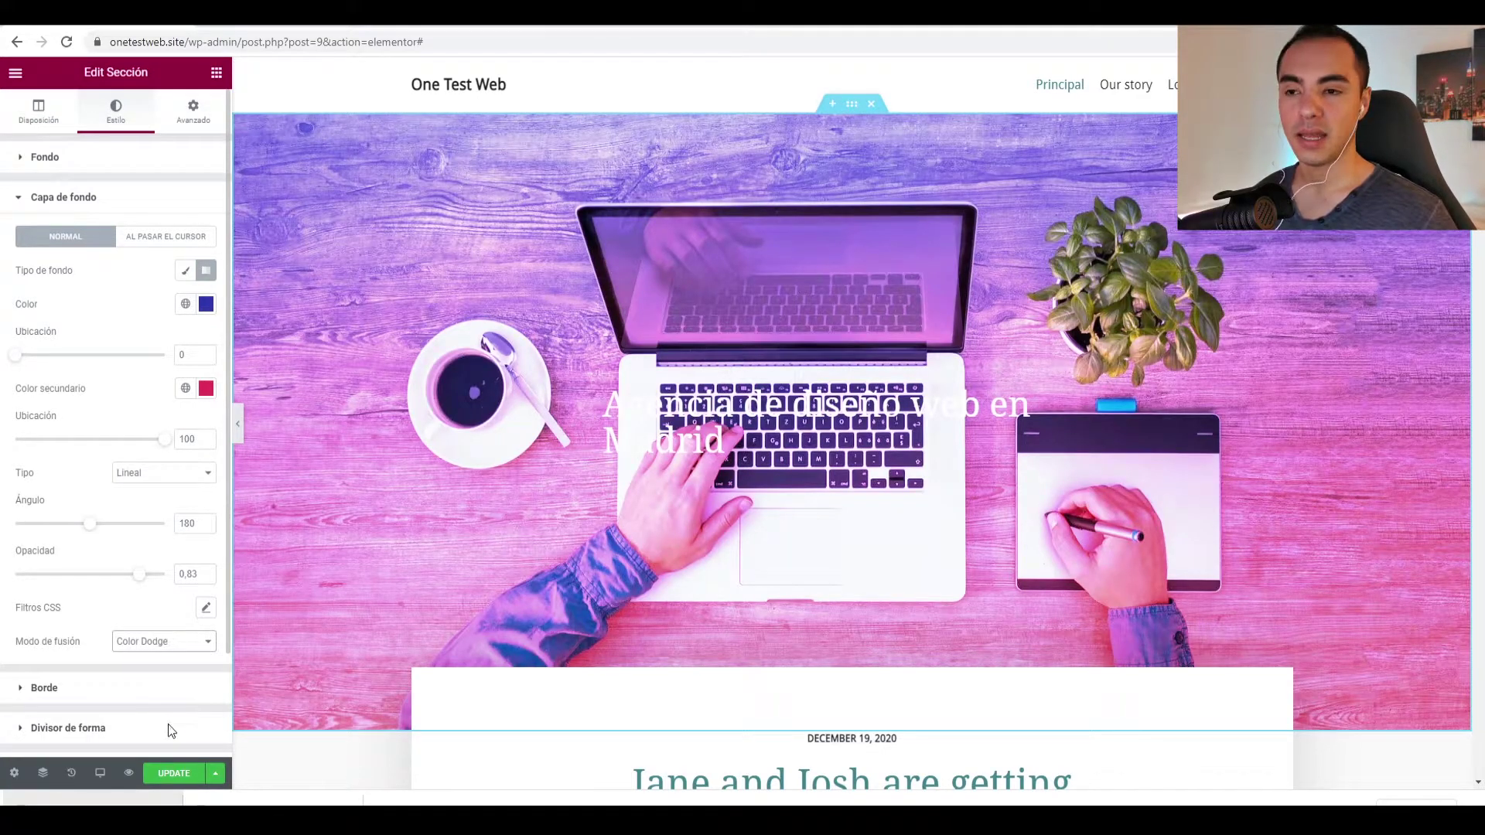
click(164, 760)
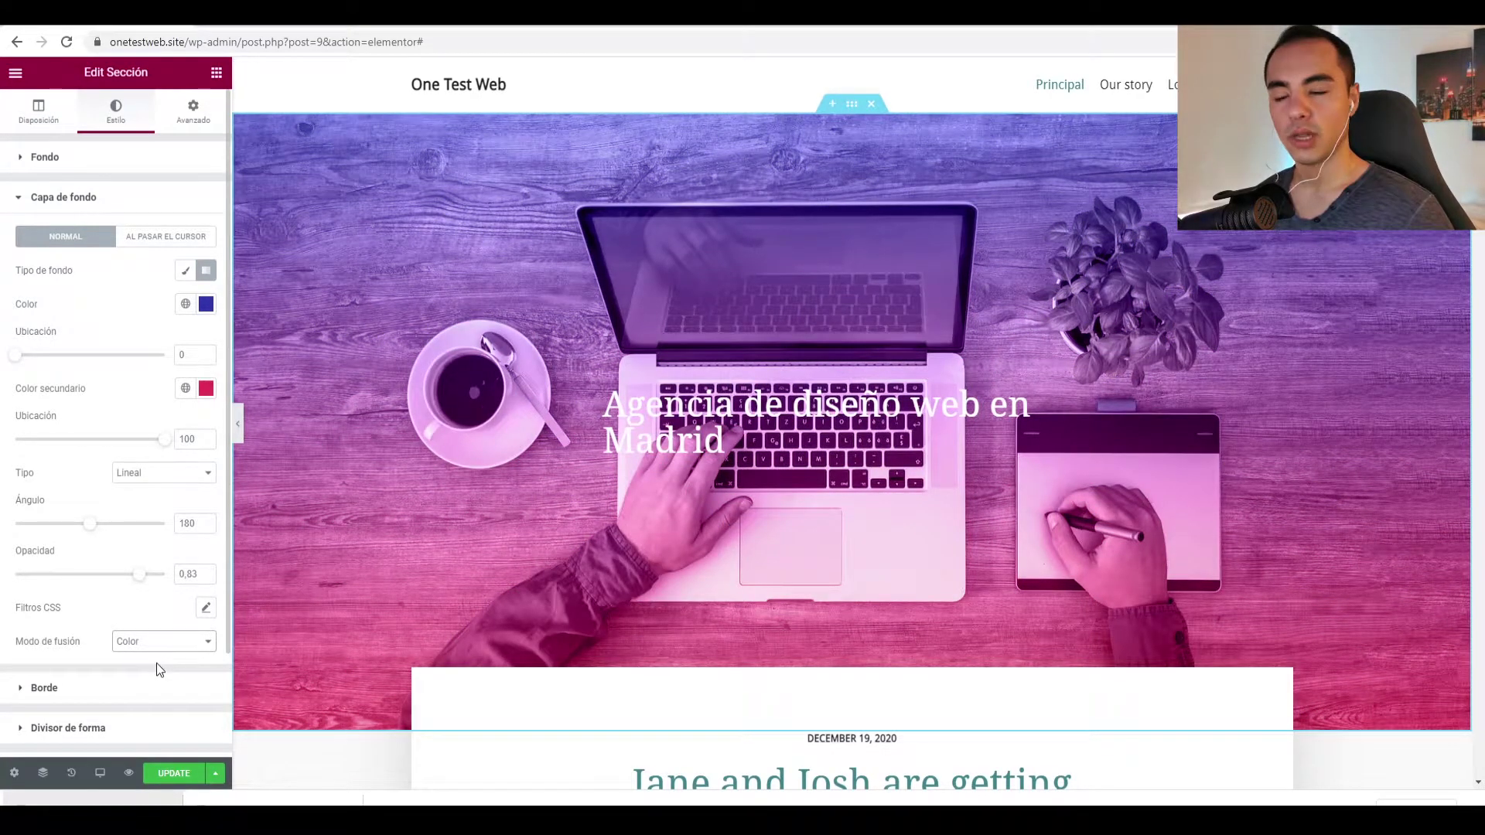
click(156, 662)
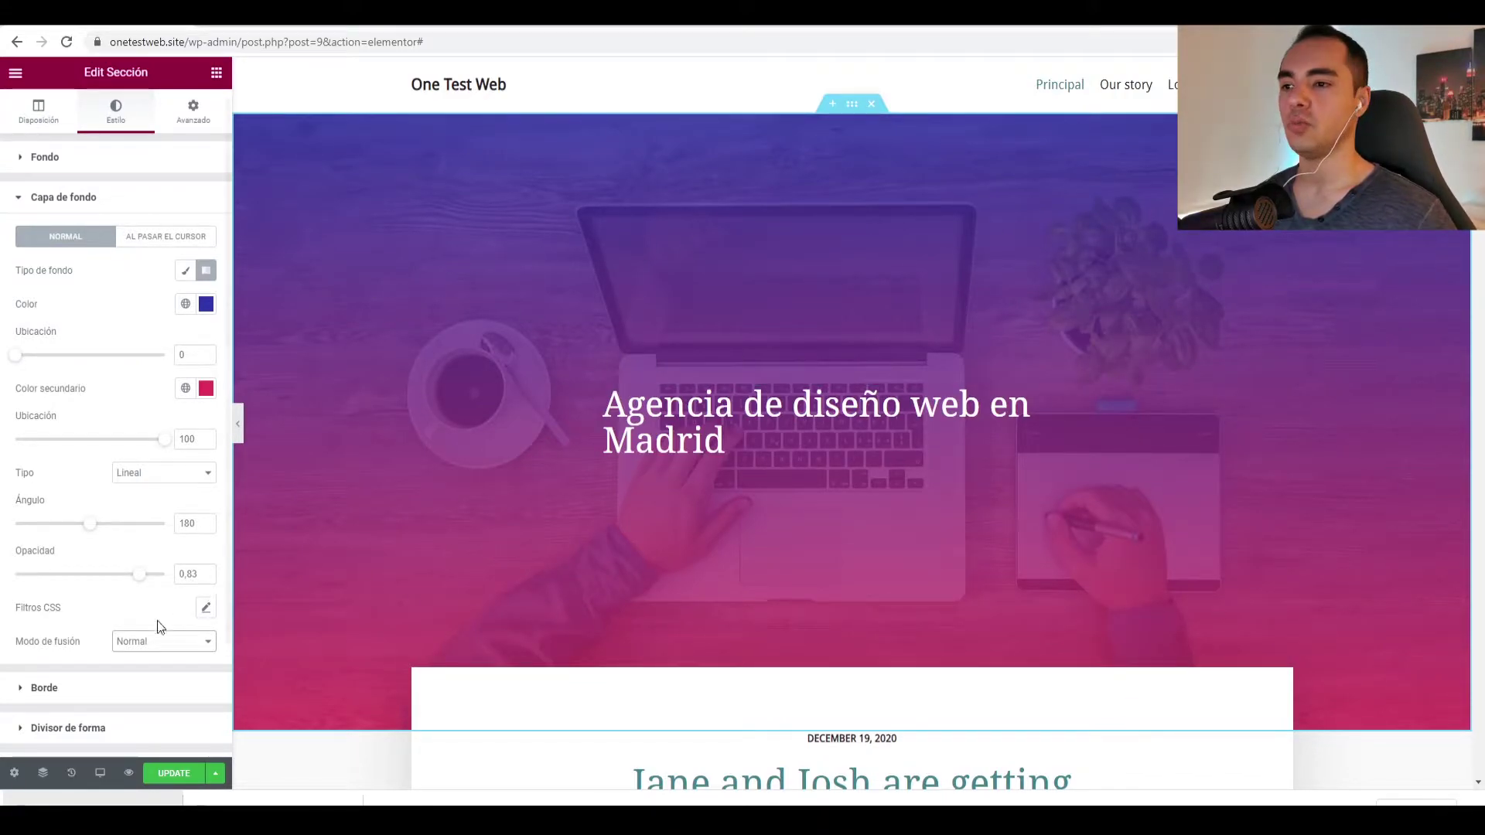
- Compare the overlay's Multiply and Normal blend modes at different opacities, settling on Normal with opacity 0.75
mouse_move(137, 575)
mouse_down()
mouse_move(110, 580)
mouse_move(123, 585)
mouse_up()
click(155, 644)
click(152, 670)
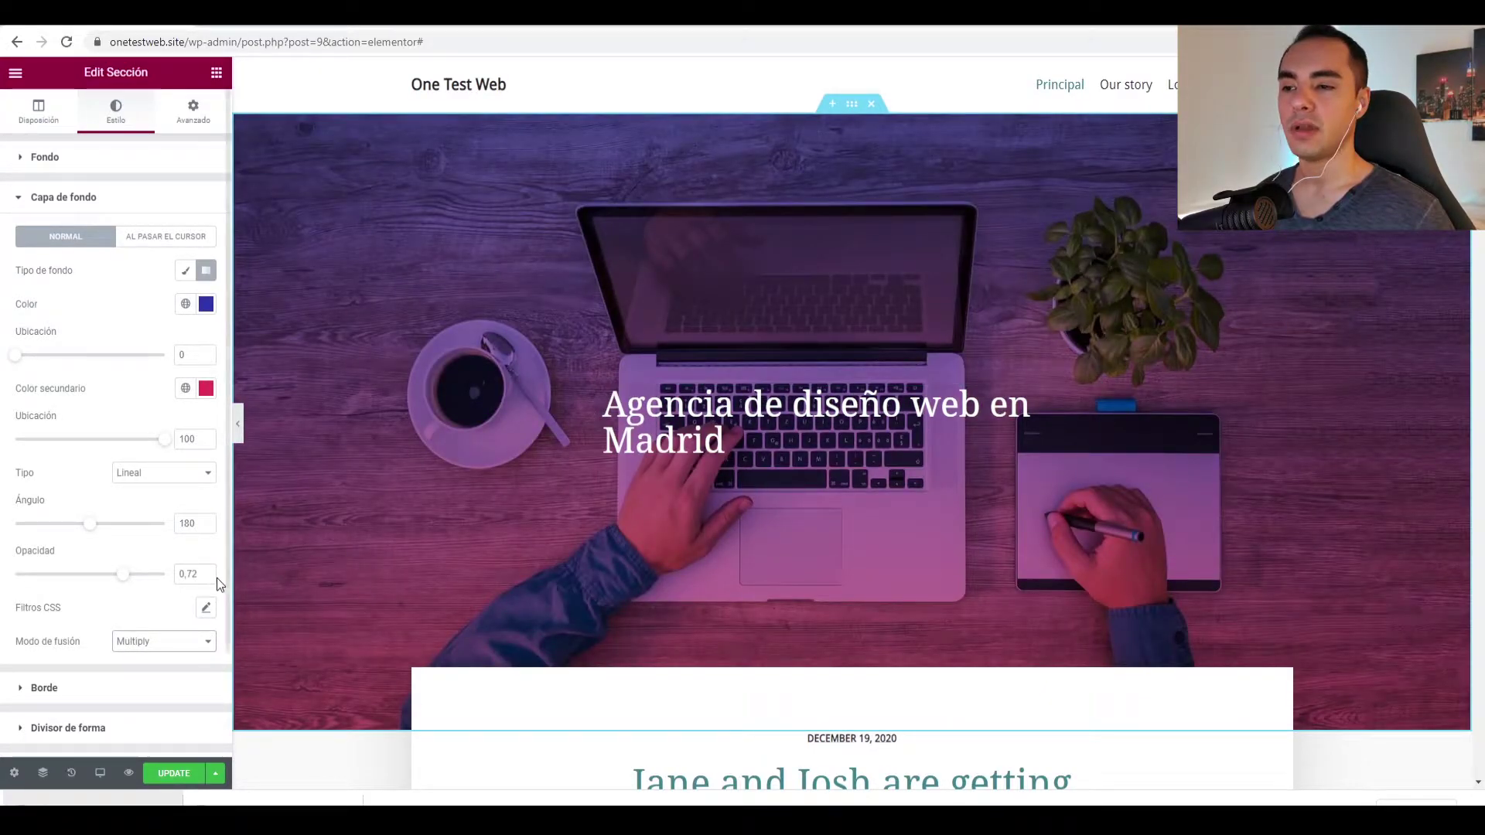
mouse_move(122, 576)
mouse_down()
mouse_move(206, 574)
mouse_move(133, 576)
mouse_up()
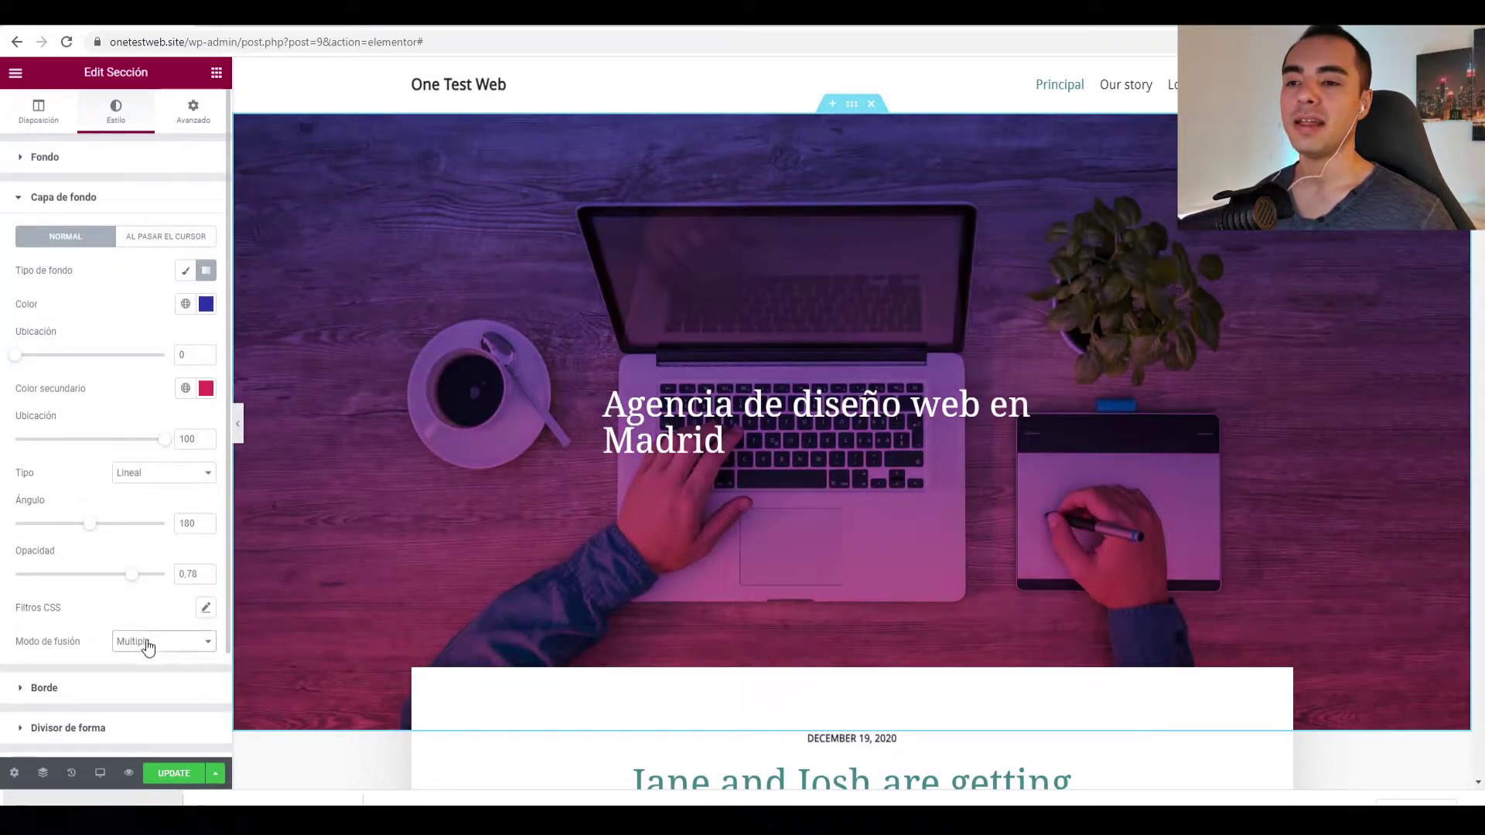
click(147, 662)
drag(133, 576, 132, 582)
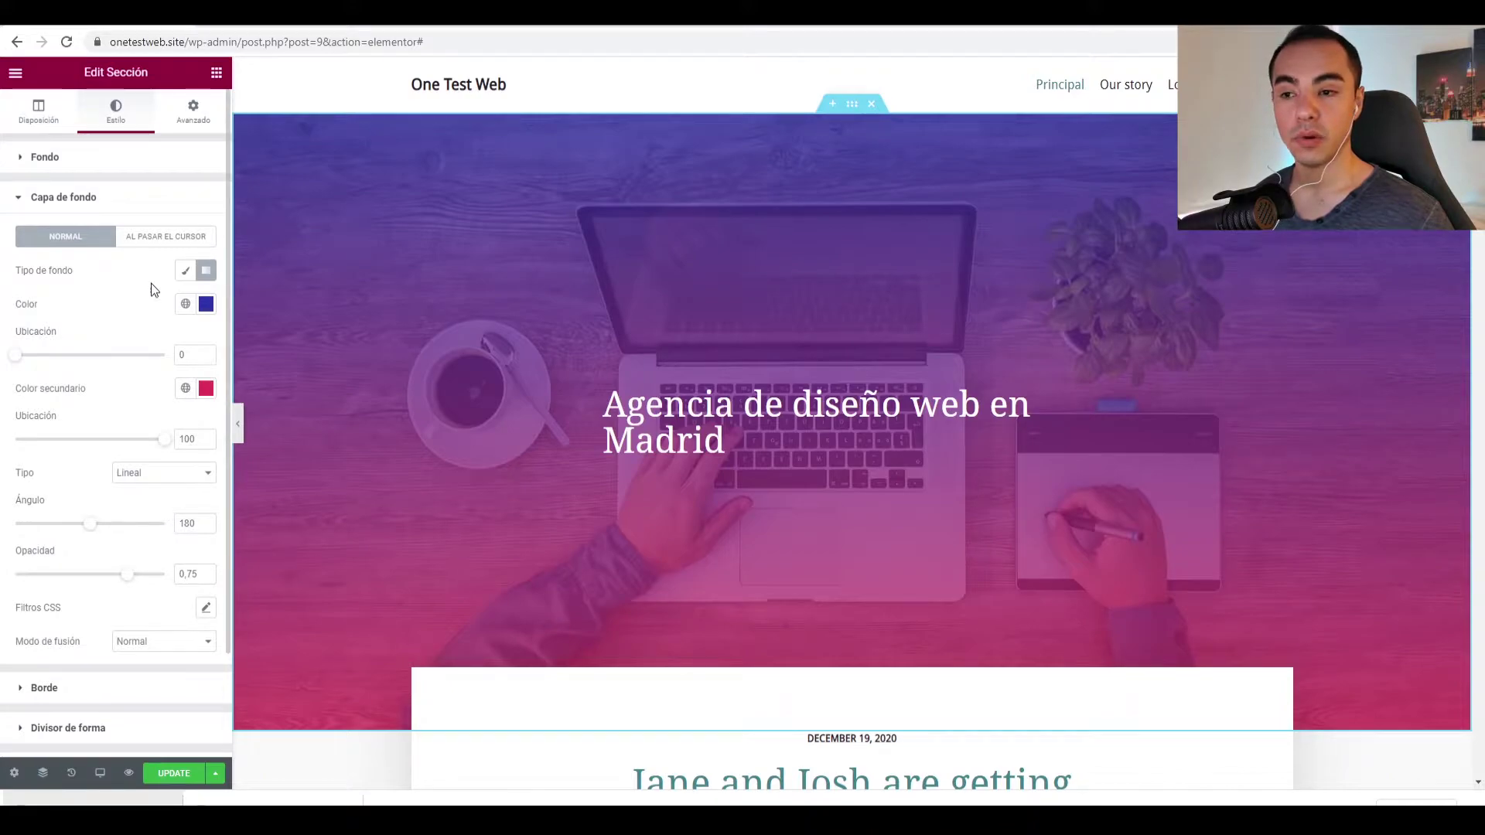
- Center-align the "Agencia de diseño web en Madrid" heading in the hero section
click(723, 438)
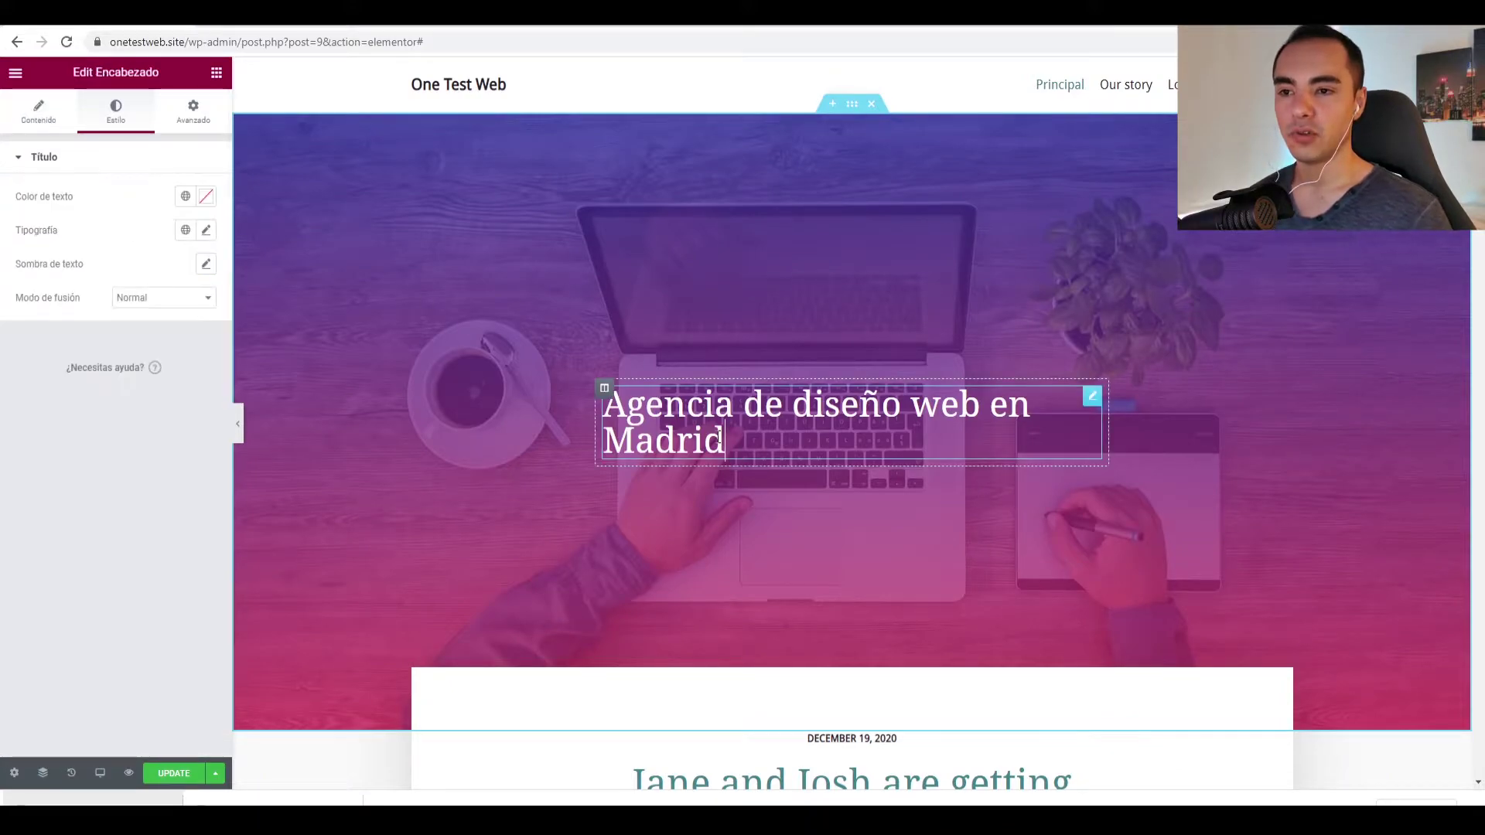
click(39, 113)
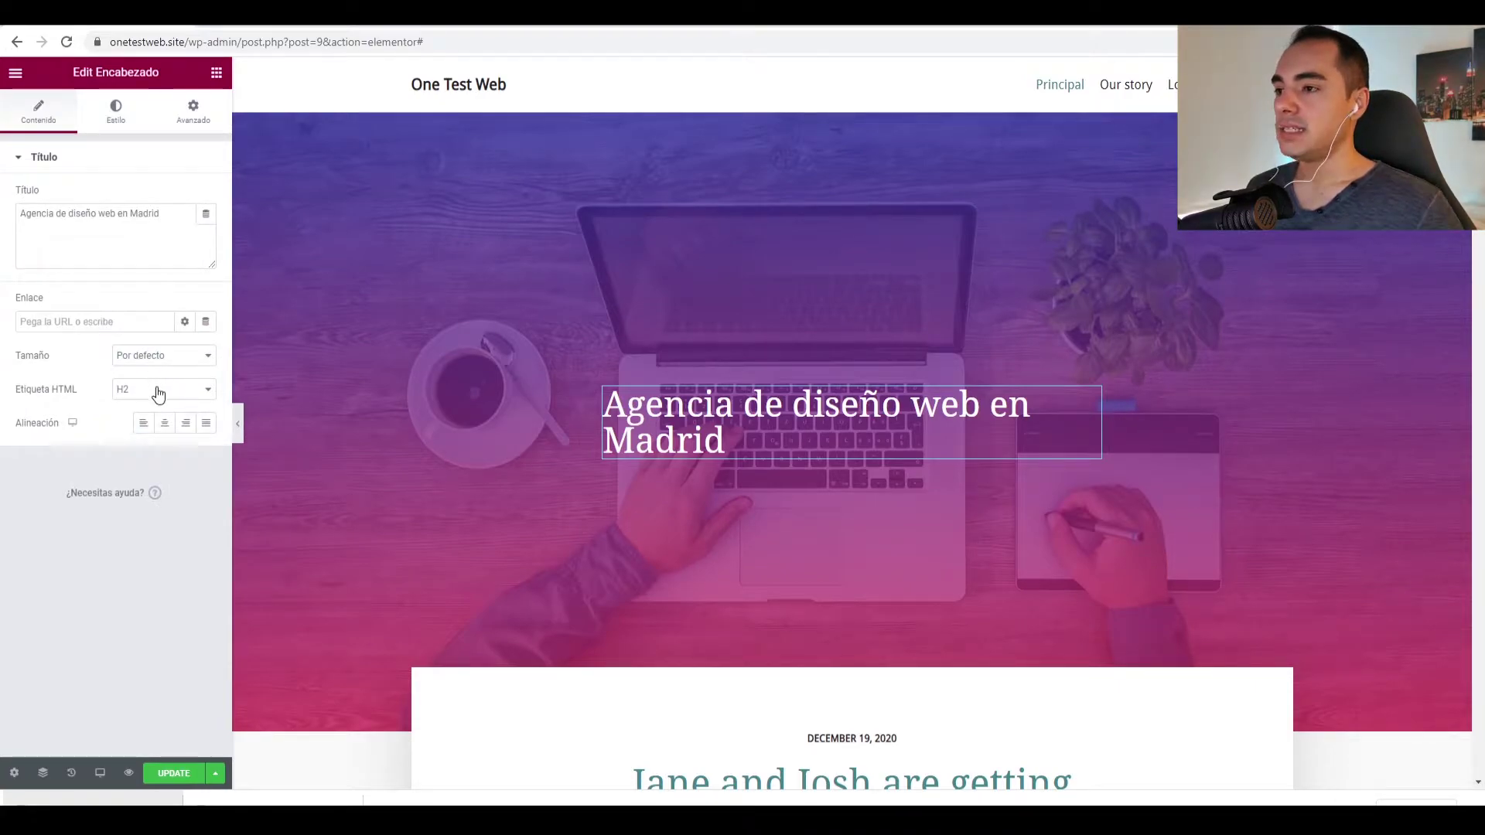
click(165, 425)
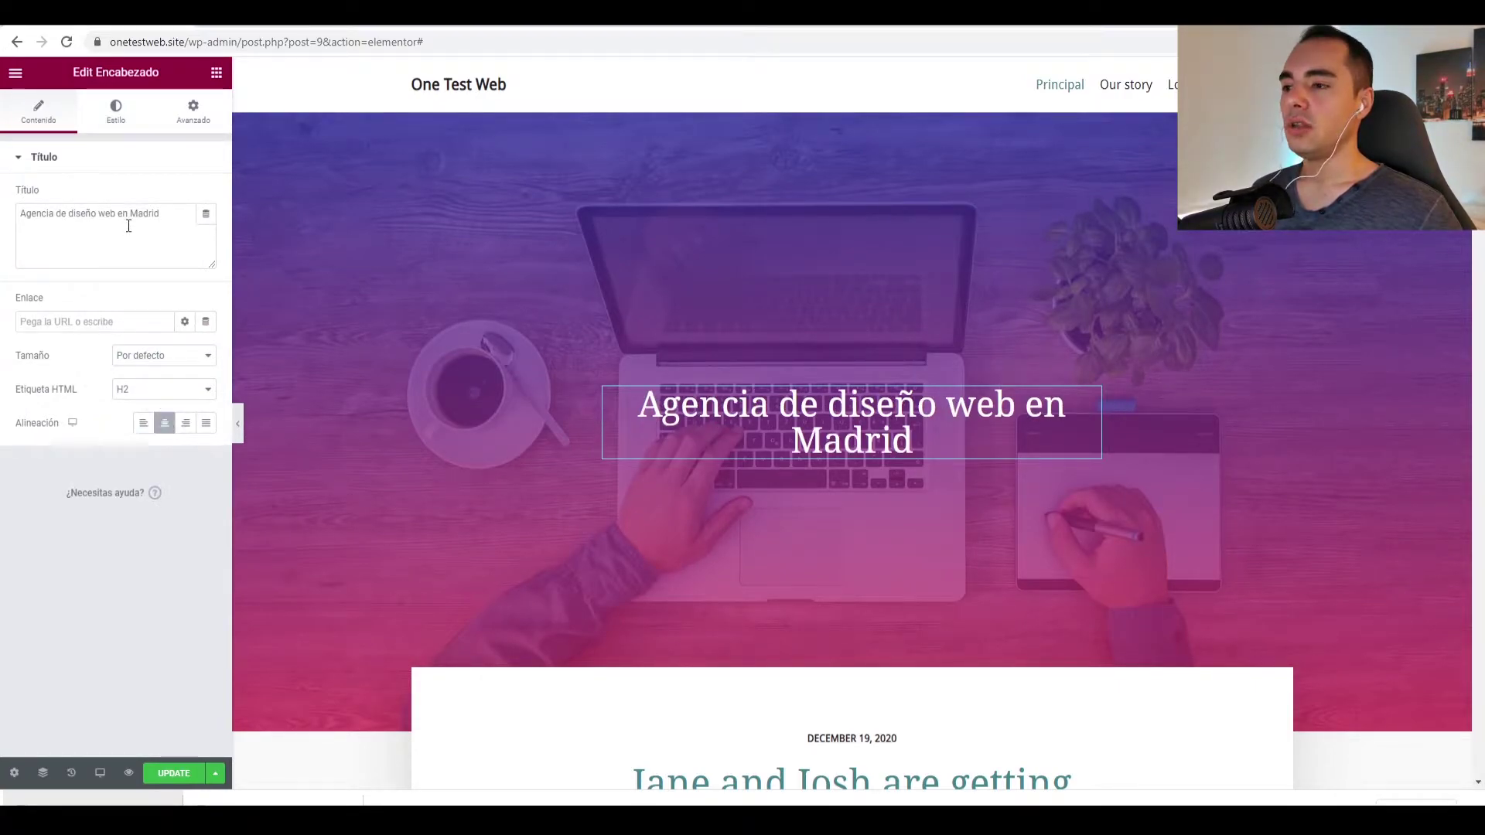